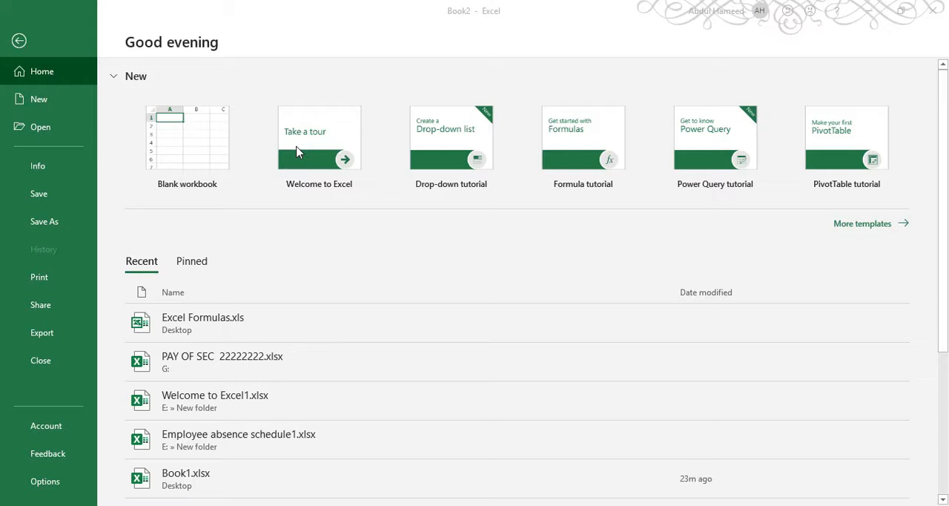
Create a blank workbook and add three more worksheets after Sheet1.
click(176, 143)
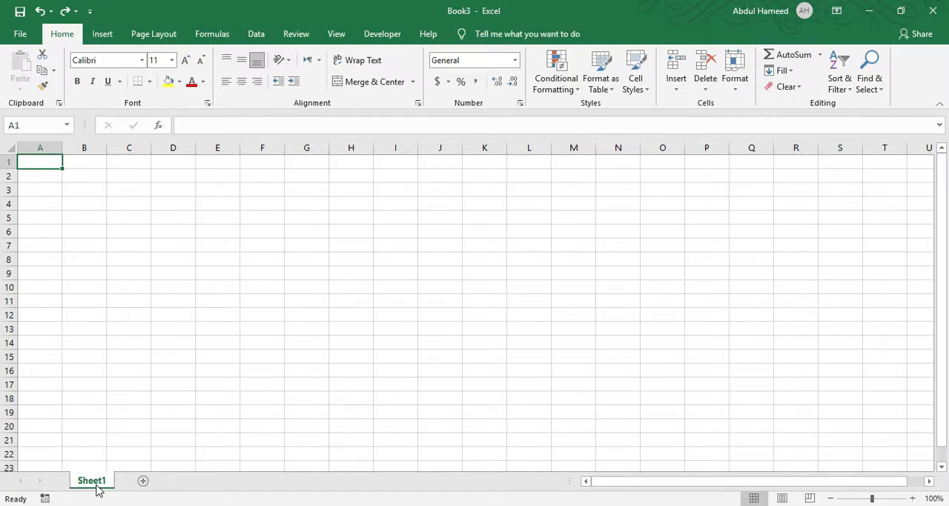
click(145, 481)
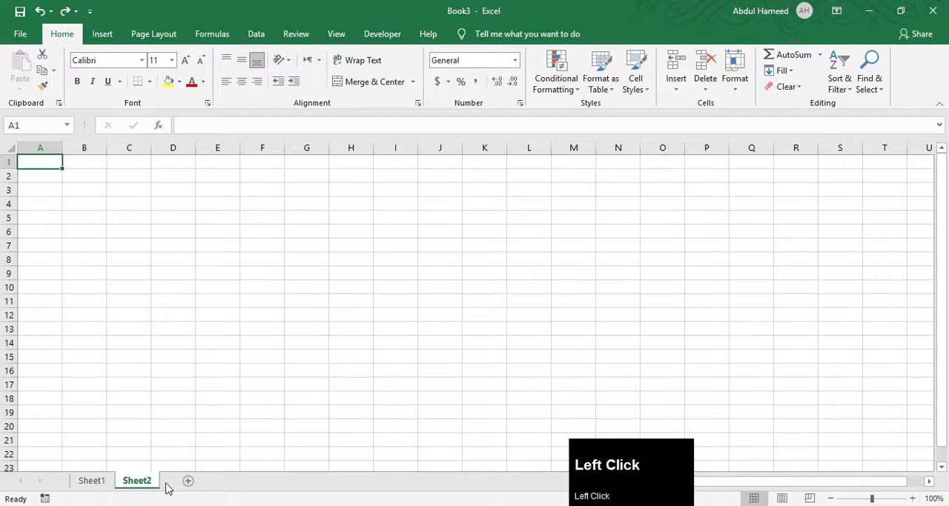
click(187, 482)
click(234, 482)
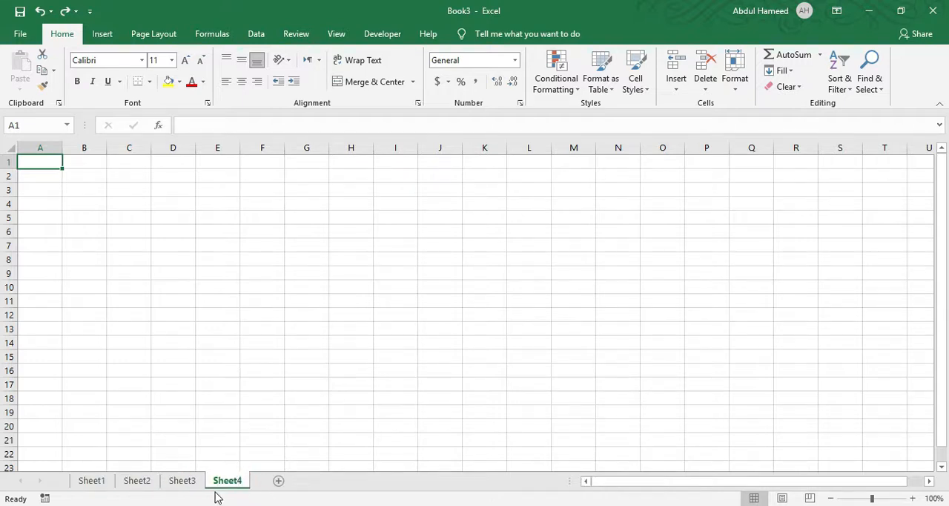
Delete Sheet4 and rename Sheet3 as Date.
right_click(232, 486)
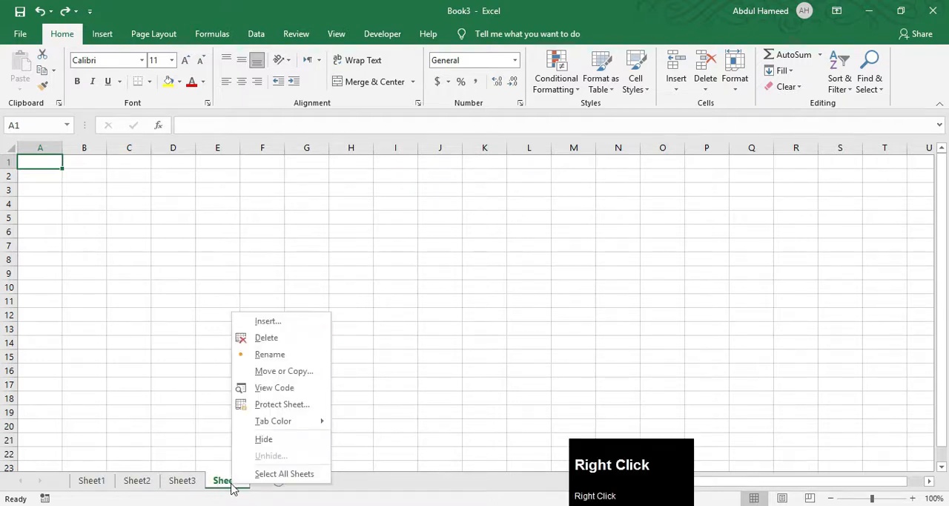
click(275, 340)
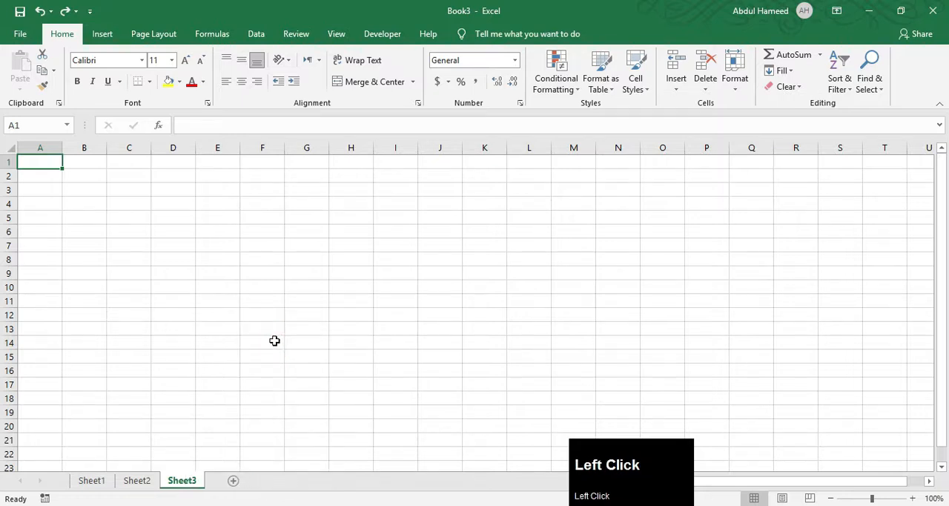
click(184, 472)
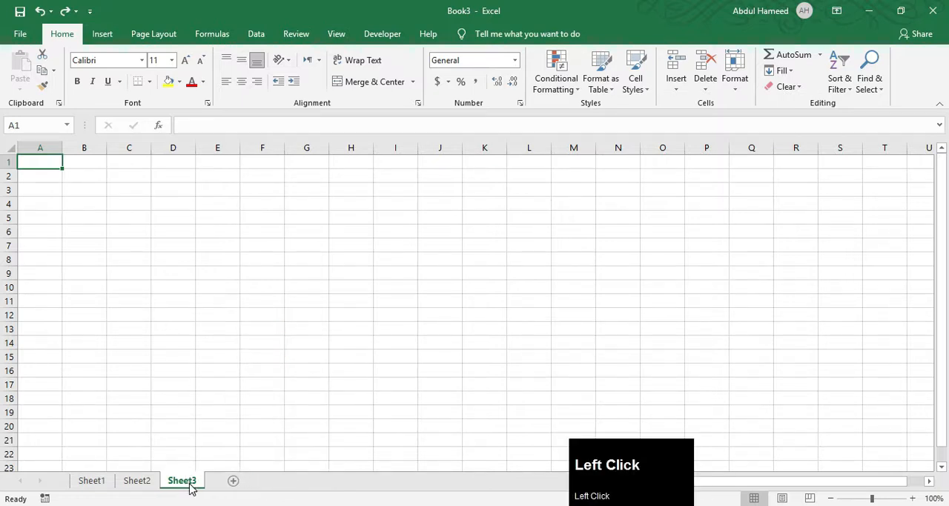
double_click(184, 479)
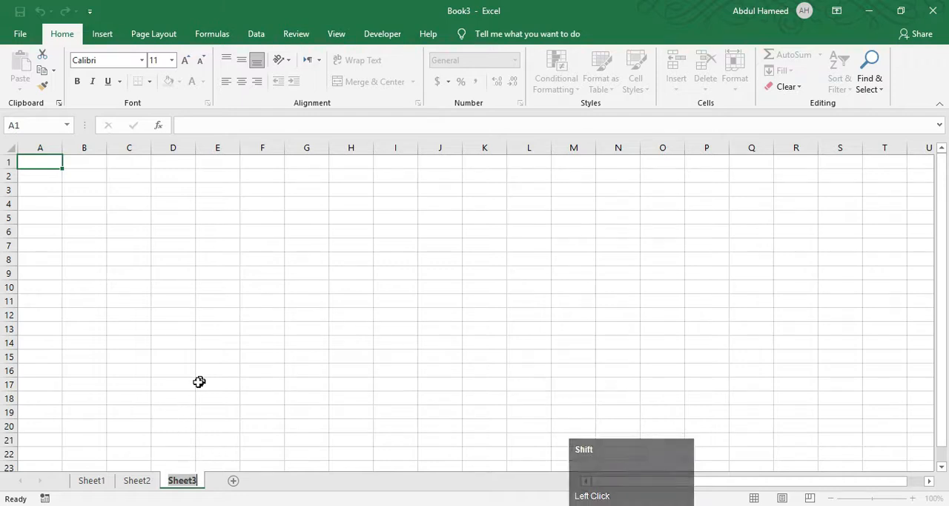
text(Date)
key(Return)
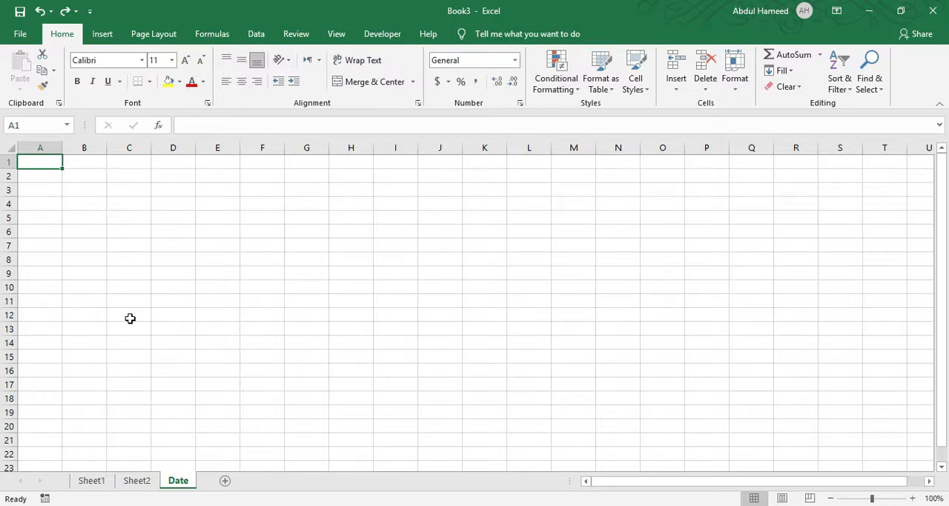
Switch to Sheet1 and select cells C13, A1, A2, C1, F1 and F6 one after another to examine their cell references.
click(91, 480)
click(124, 335)
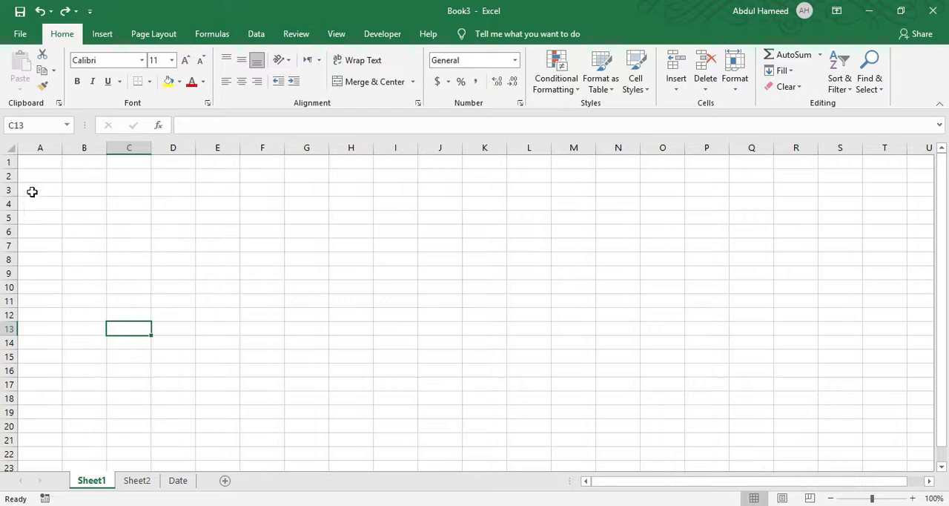
click(46, 158)
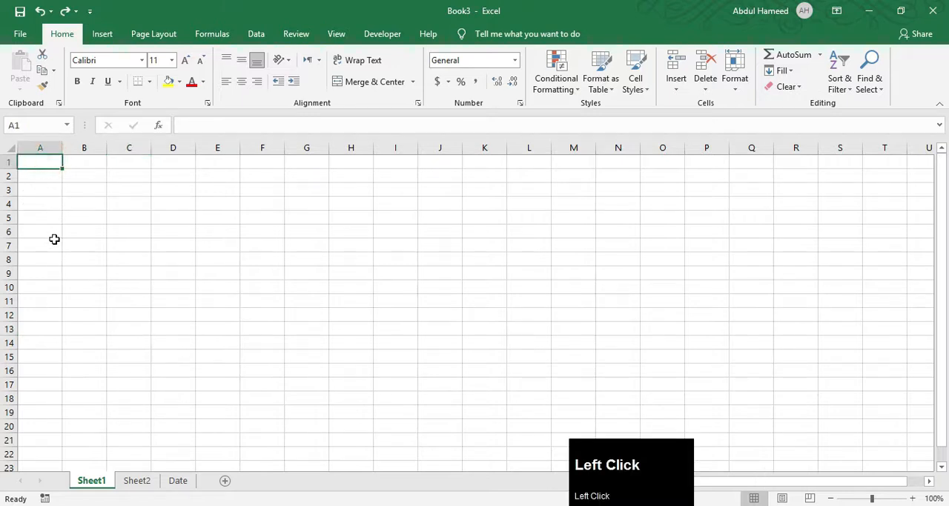
click(35, 179)
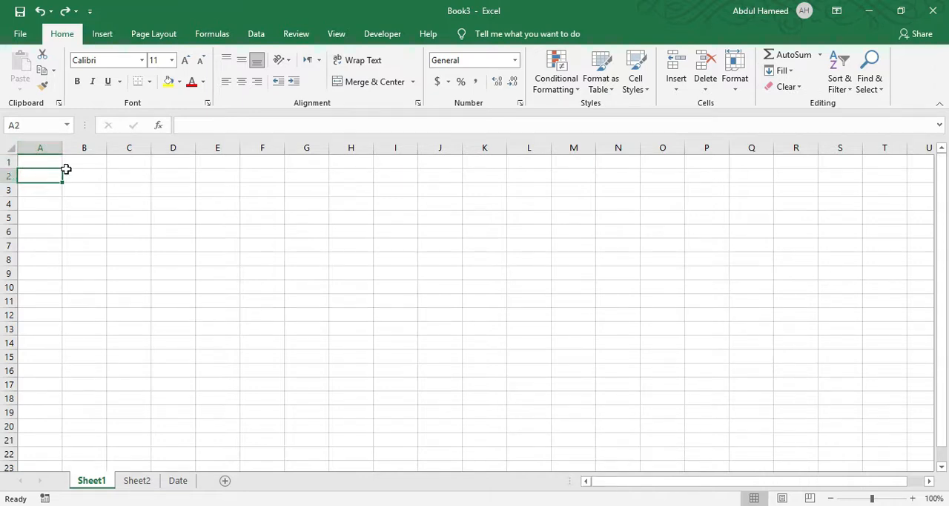
click(130, 161)
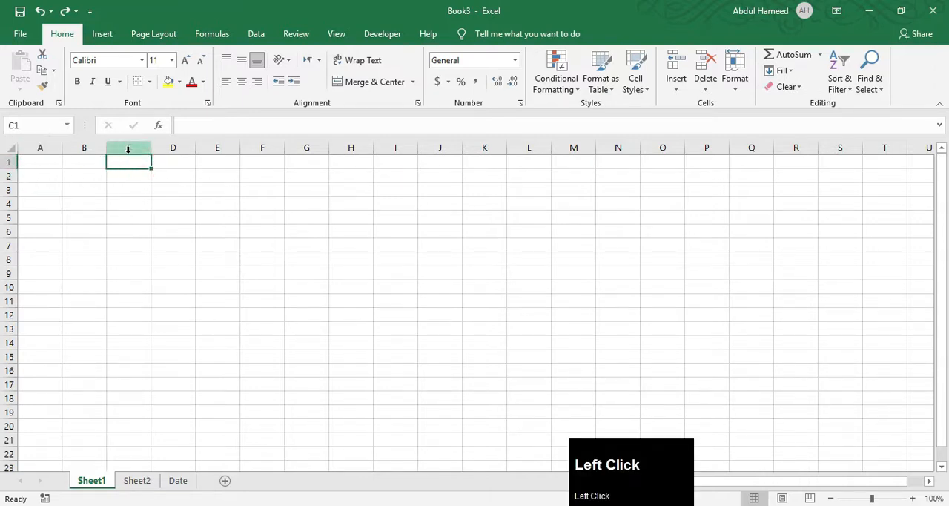
click(252, 161)
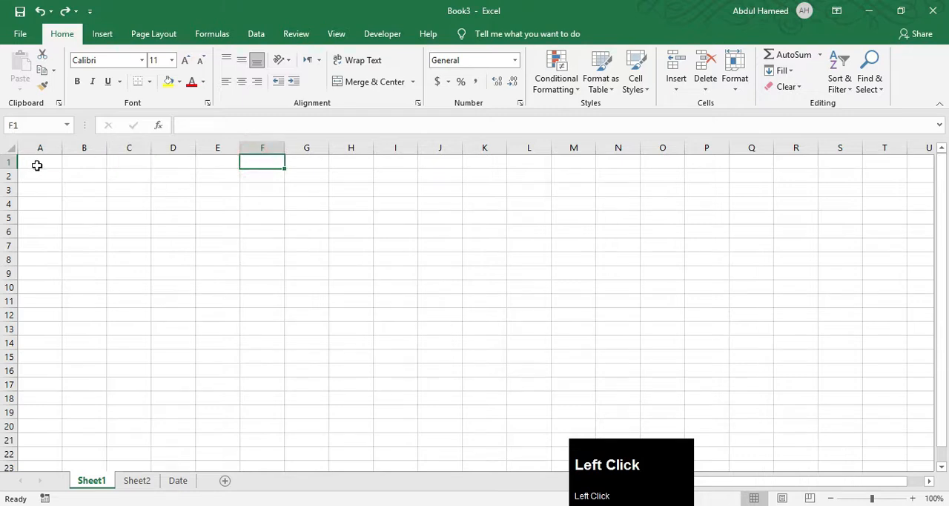
click(257, 229)
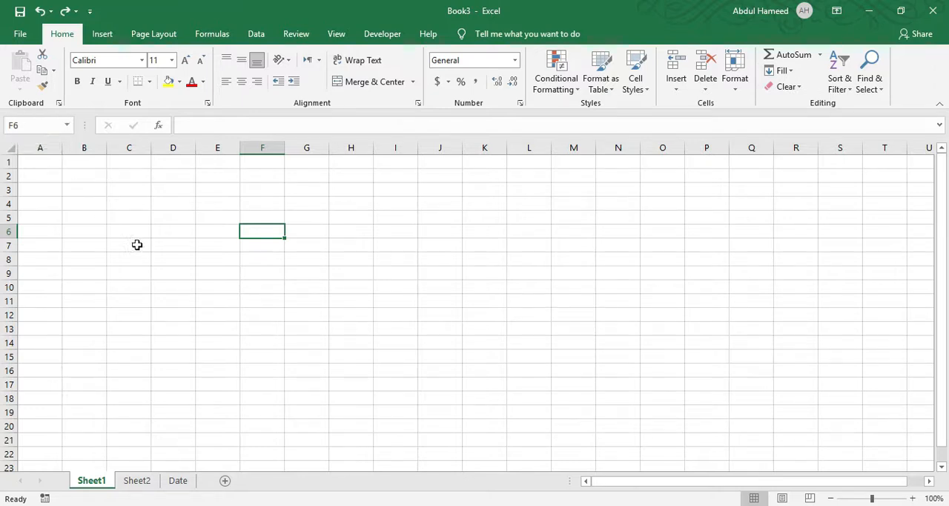
Enter 4556 in cell F200 of Sheet1 and return to cell A1.
click(26, 126)
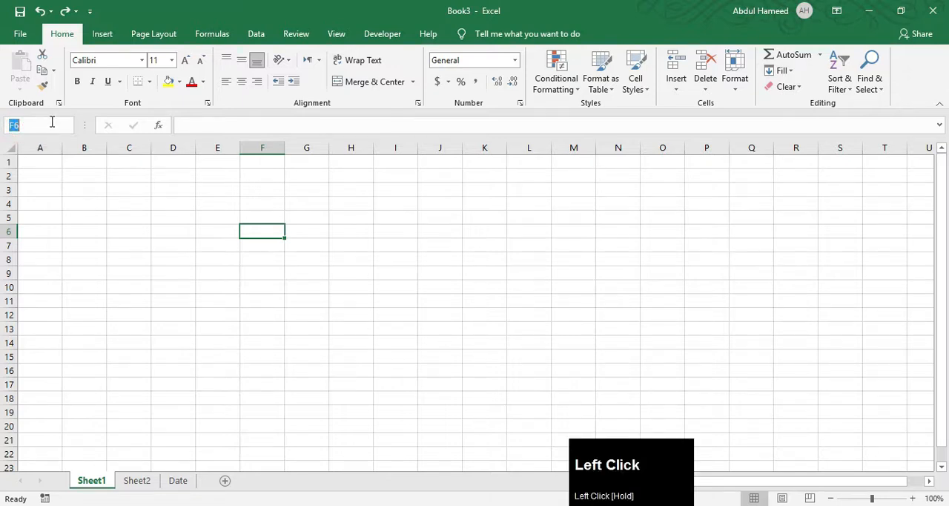
text(f200)
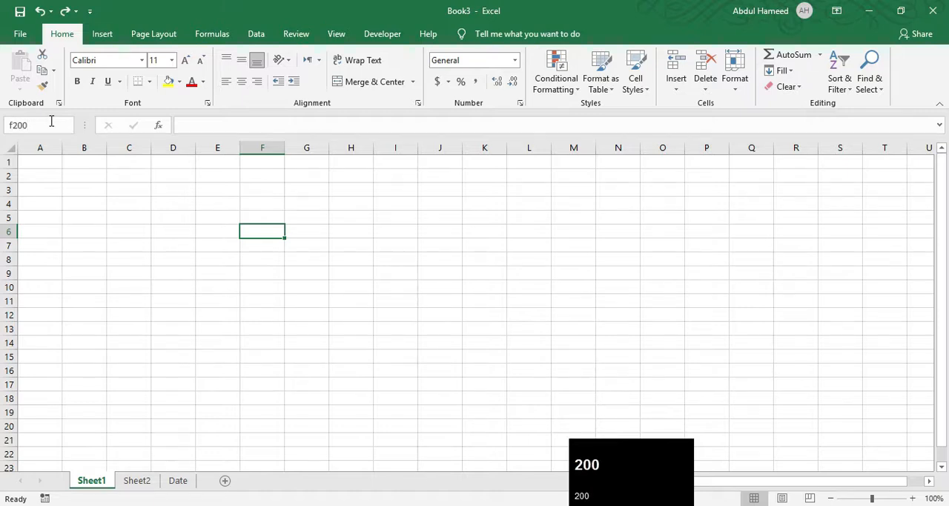
key(Return)
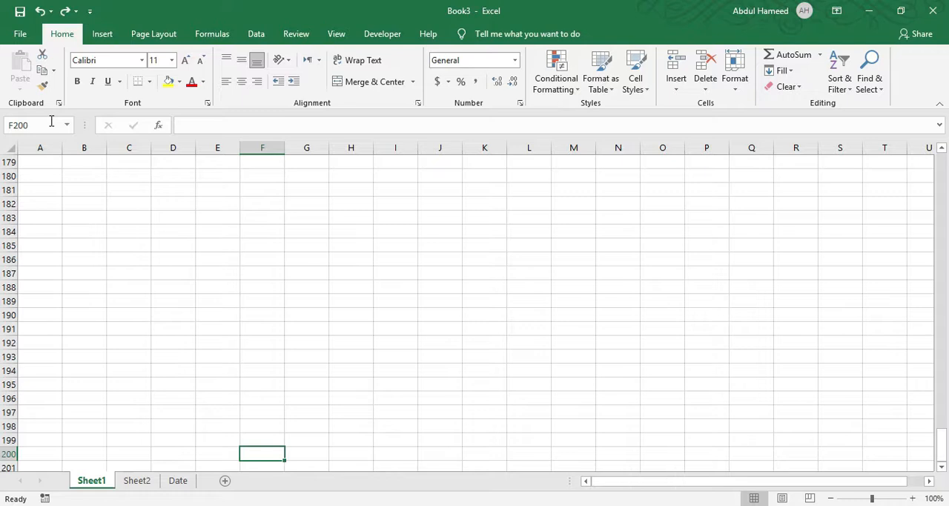
text(45)
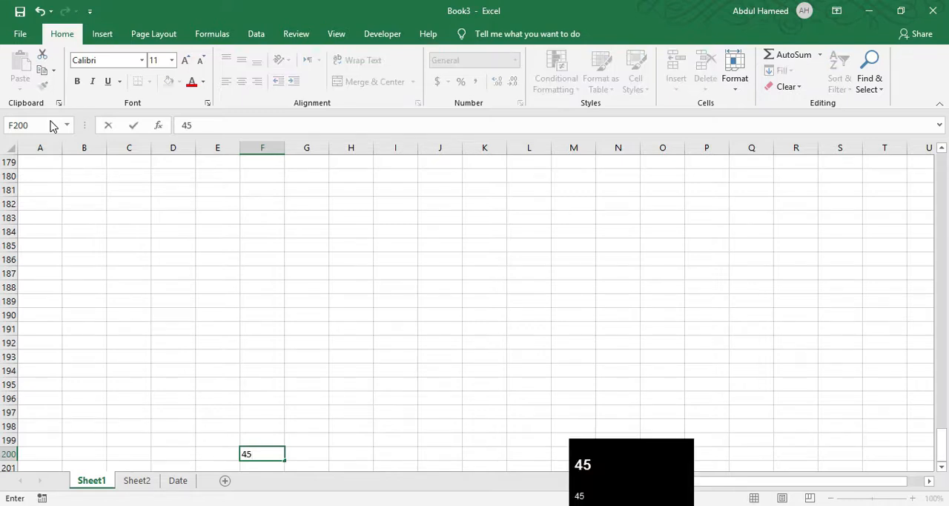
text(56)
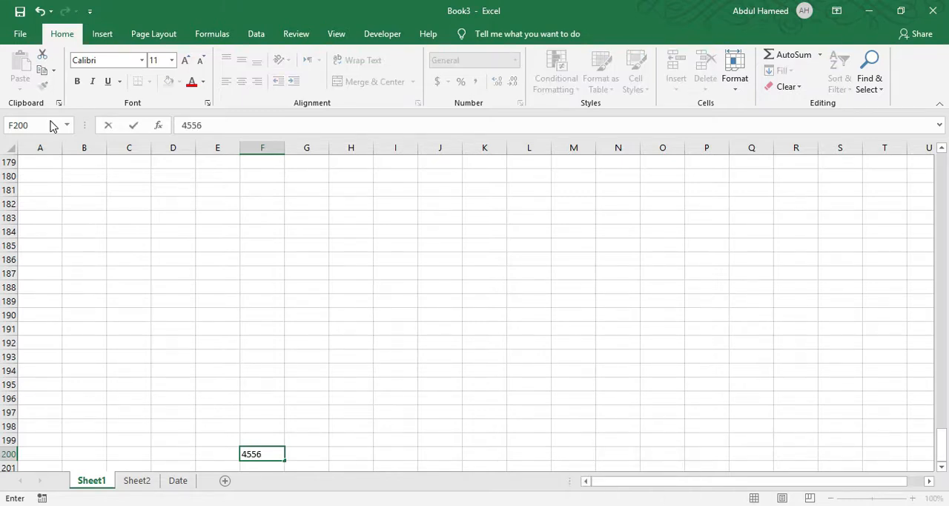
key(ctrl+Home)
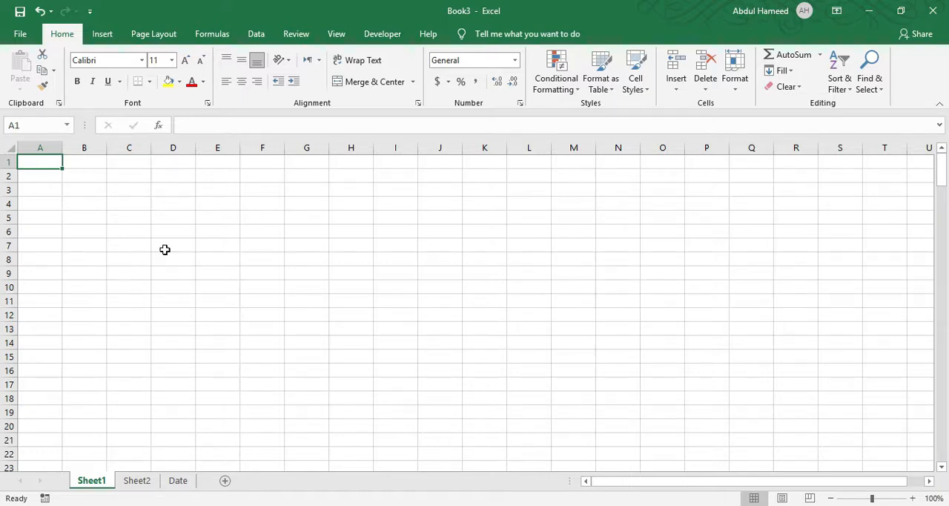
Select row 5, column D, row 4, row 12 and column E in turn, ending with columns E through J together.
click(9, 217)
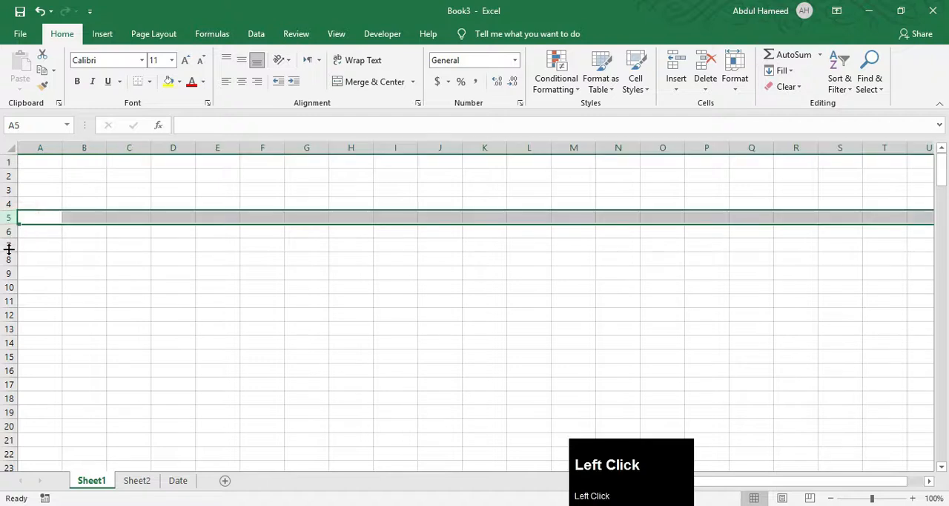
click(166, 146)
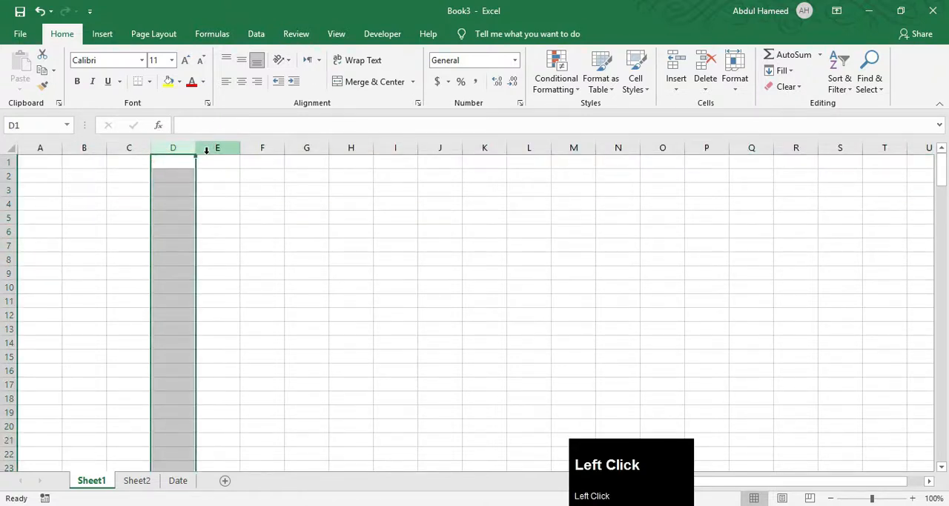
click(158, 146)
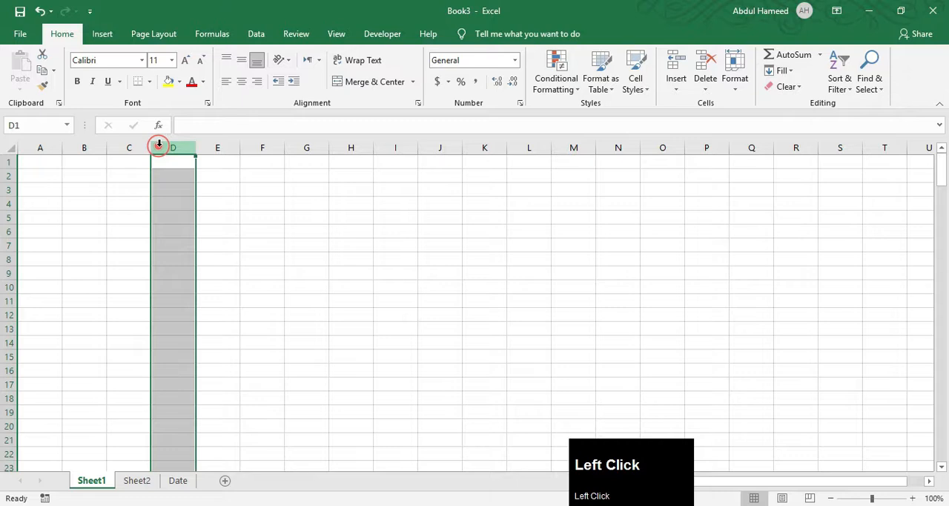
click(9, 203)
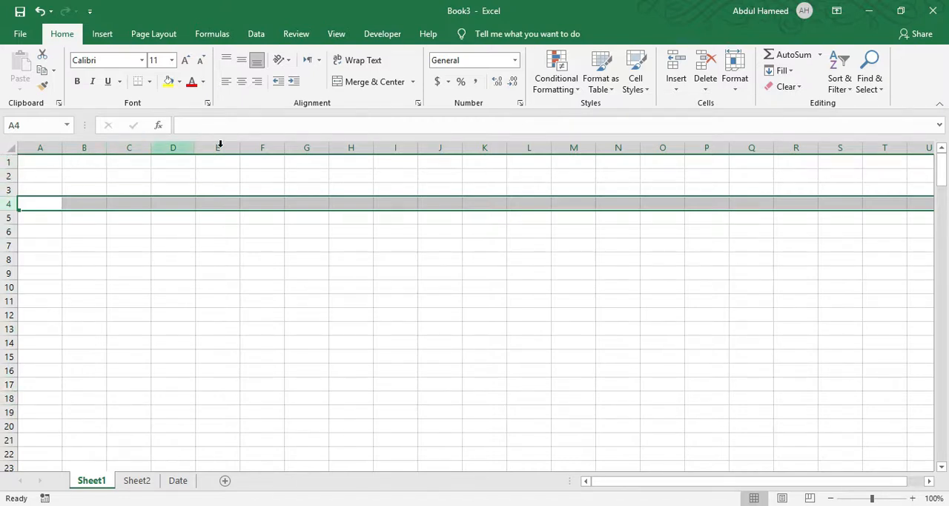
click(10, 314)
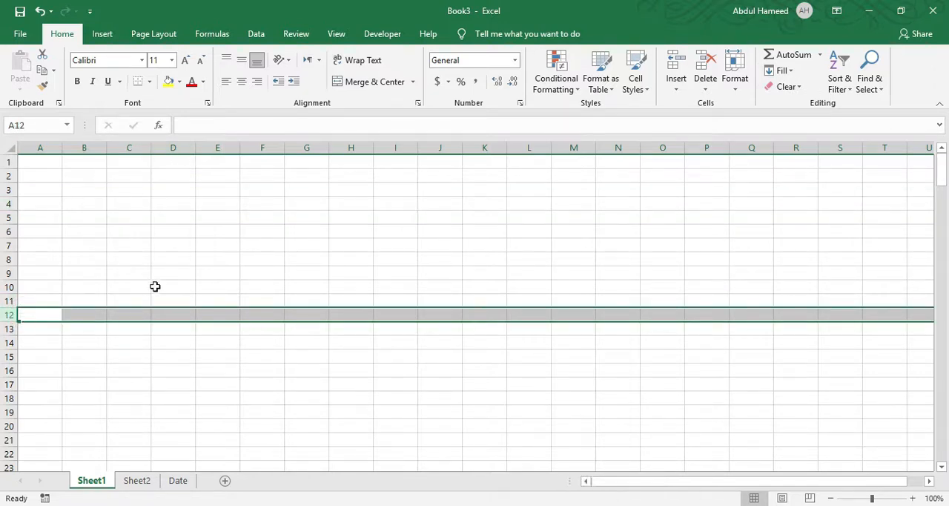
click(219, 148)
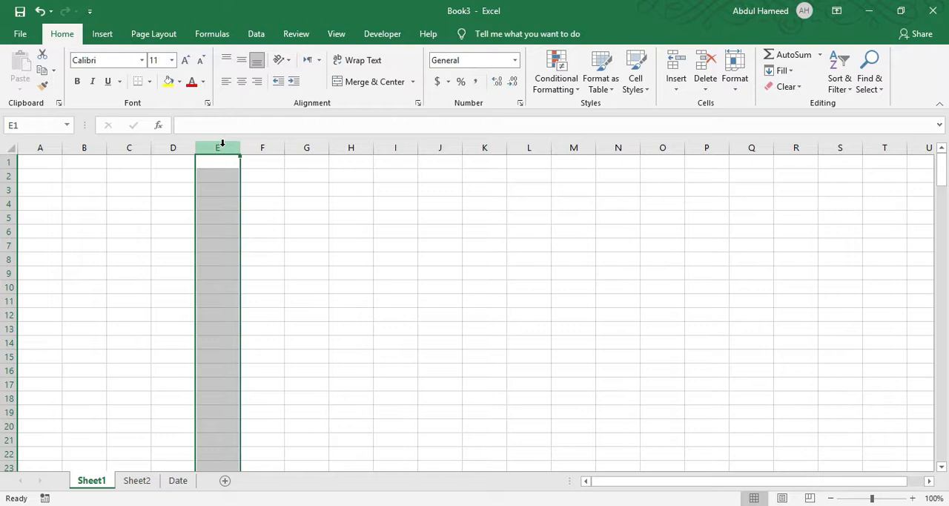
drag(222, 143, 439, 146)
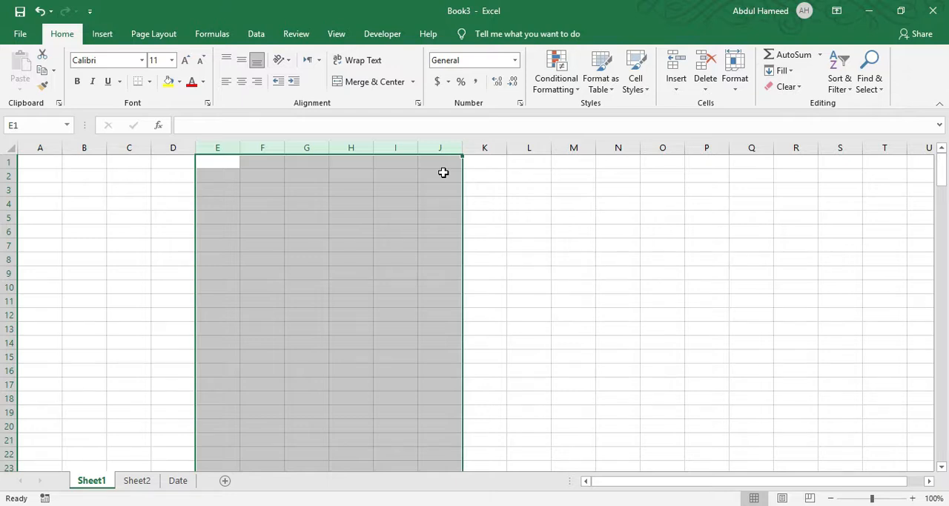
Enter the text Vision in cell D3.
click(305, 243)
click(190, 192)
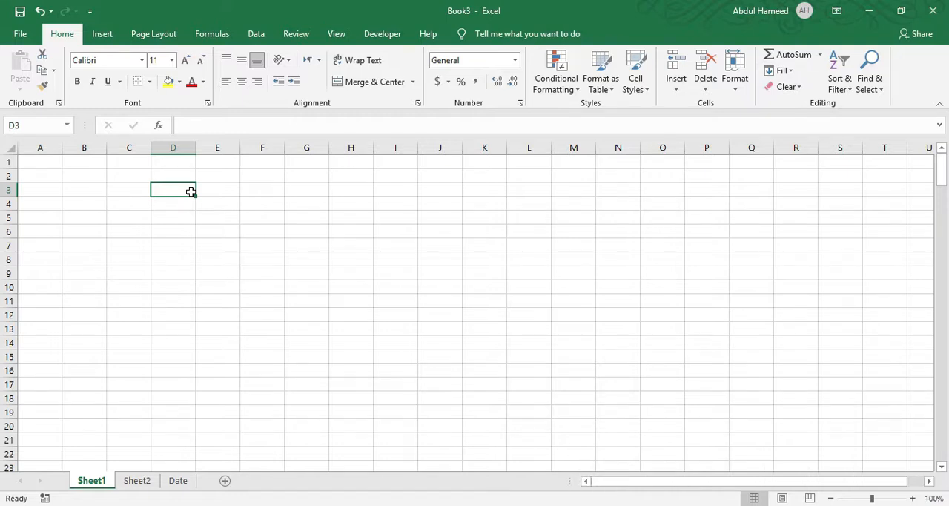
key(shift)
text(V)
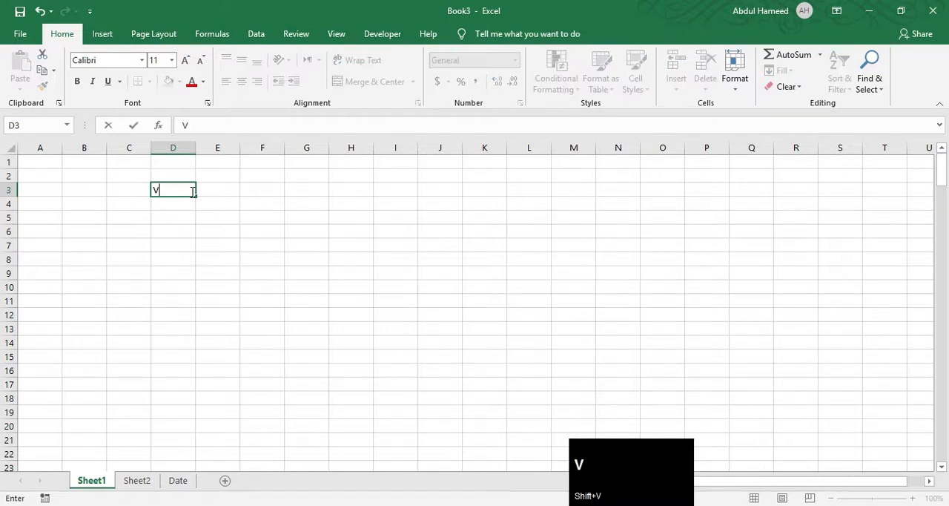
text(ision)
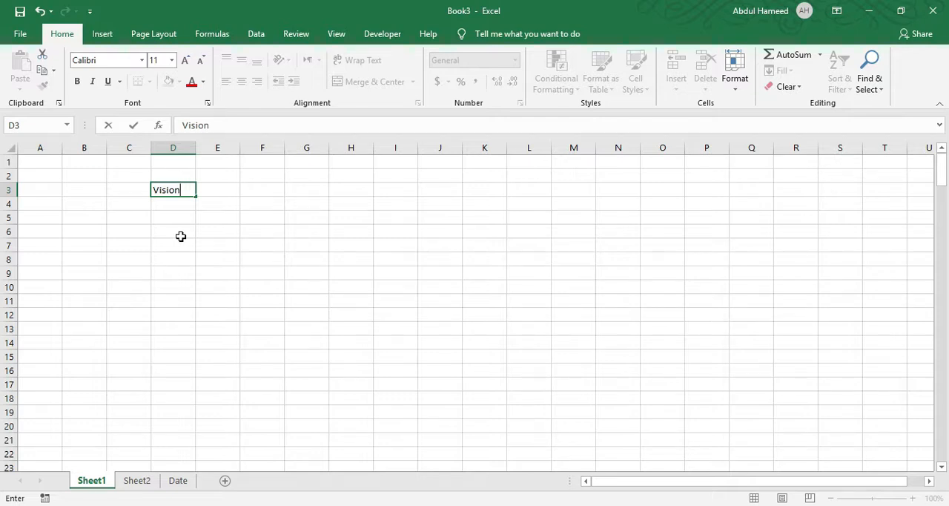
key(Right)
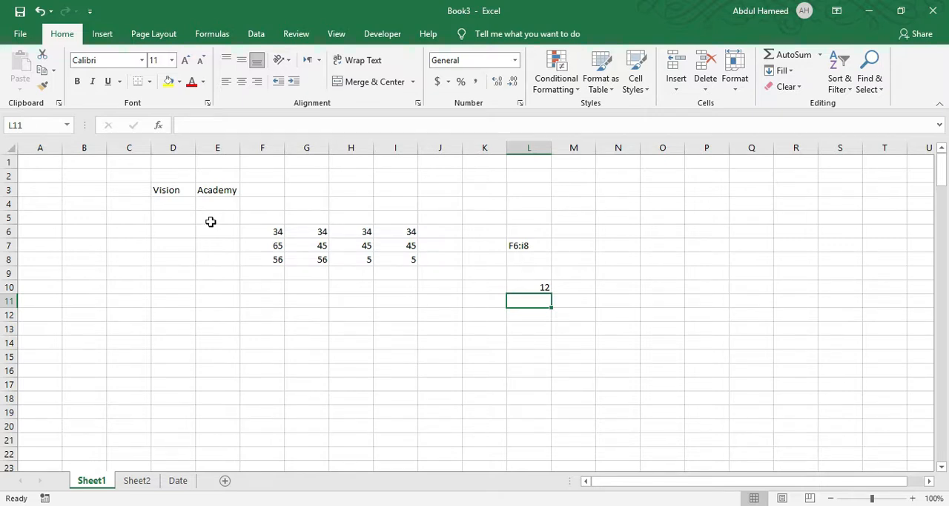
Examine the underlying contents of cells L11, D3, I7 and L10 to compare text, number and formula entries.
click(190, 122)
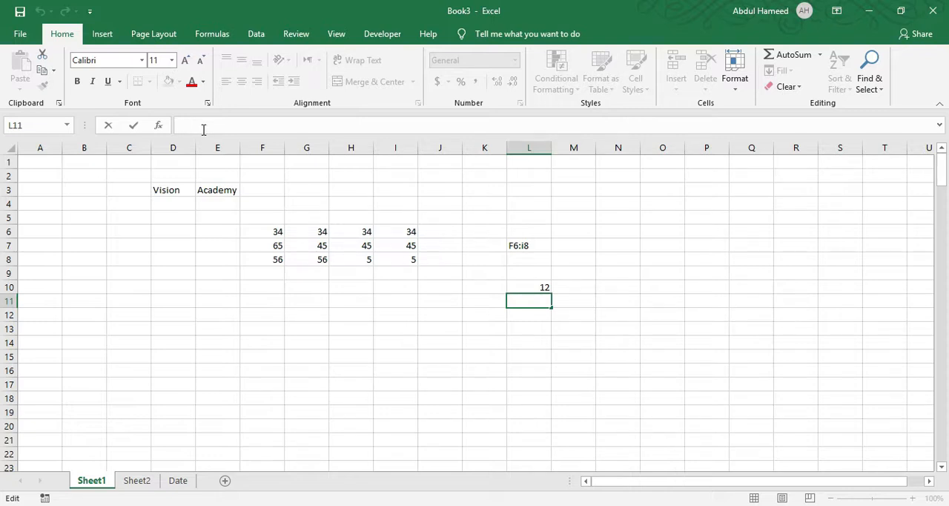
click(167, 194)
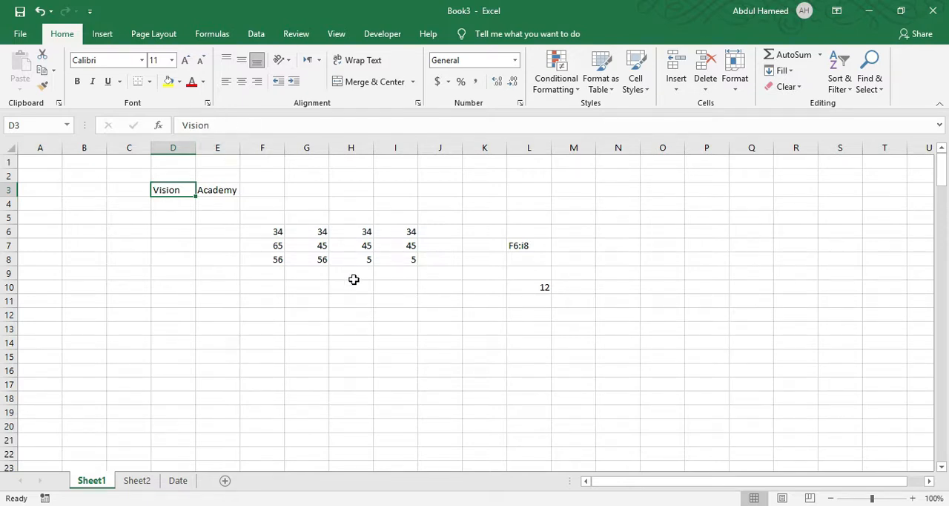
click(396, 244)
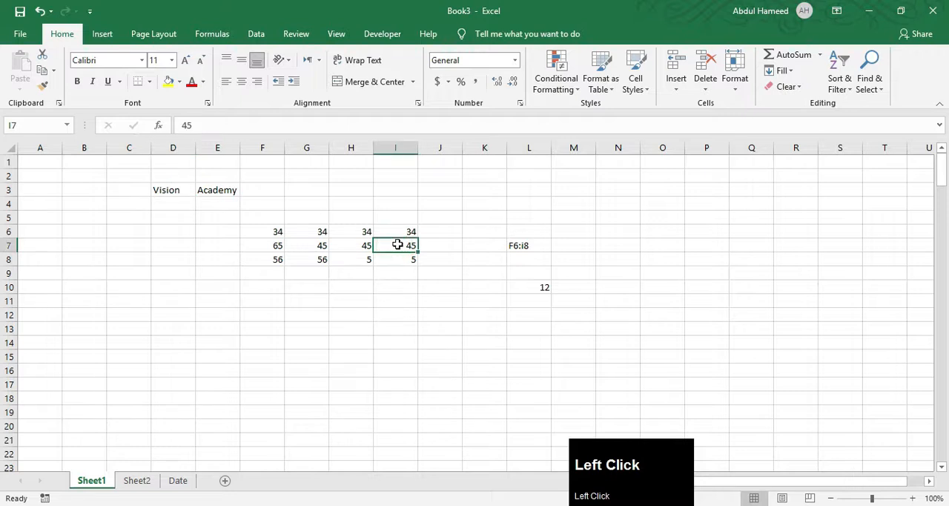
click(539, 288)
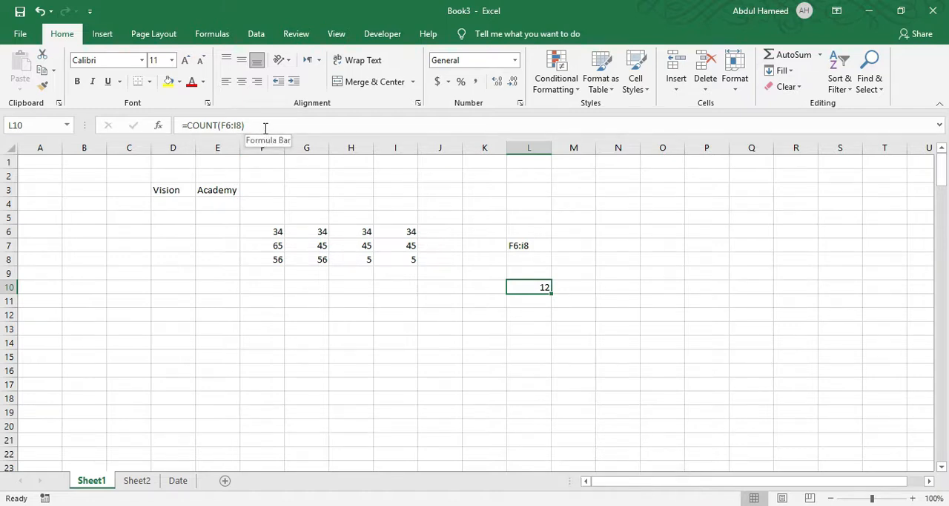
Set the font of cell D3 to Algerian, trying size 72 before settling on size 16.
scroll(120, 178, up, 1)
click(170, 190)
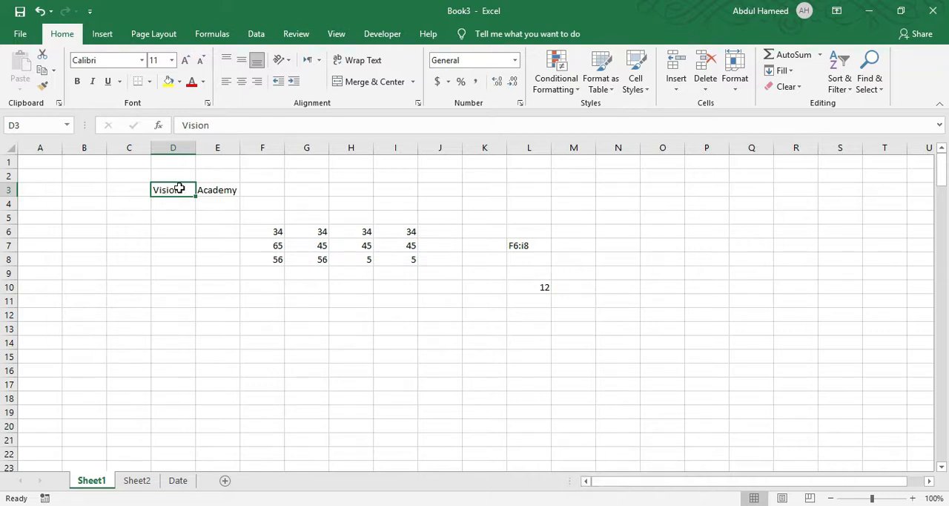
click(141, 60)
click(130, 182)
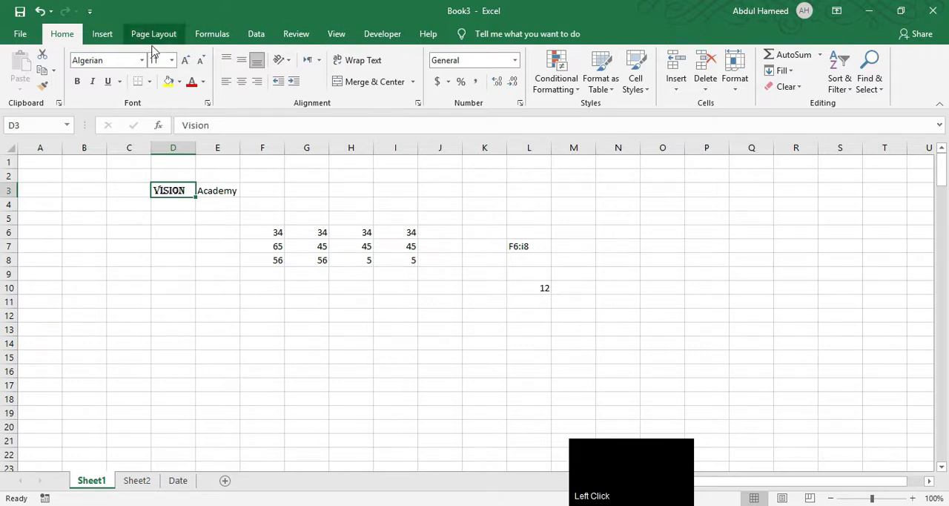
click(171, 60)
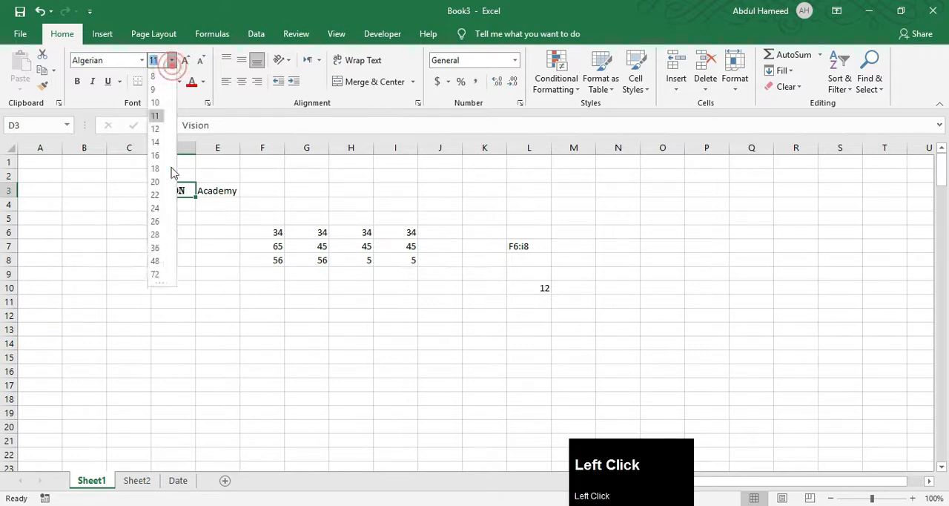
click(156, 273)
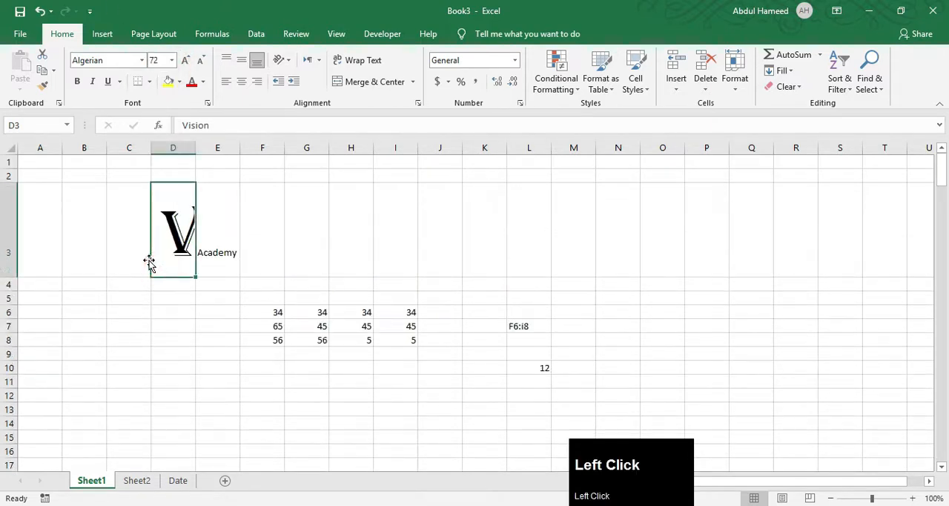
click(171, 60)
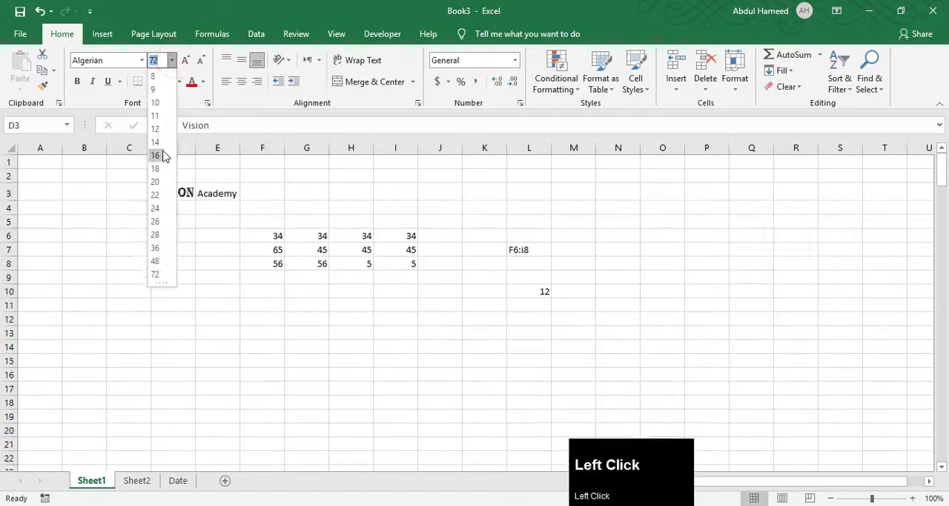
click(156, 155)
Increase the font size of cell D3 to 18 and decrease it back to 16, twice.
click(186, 62)
click(200, 62)
click(185, 61)
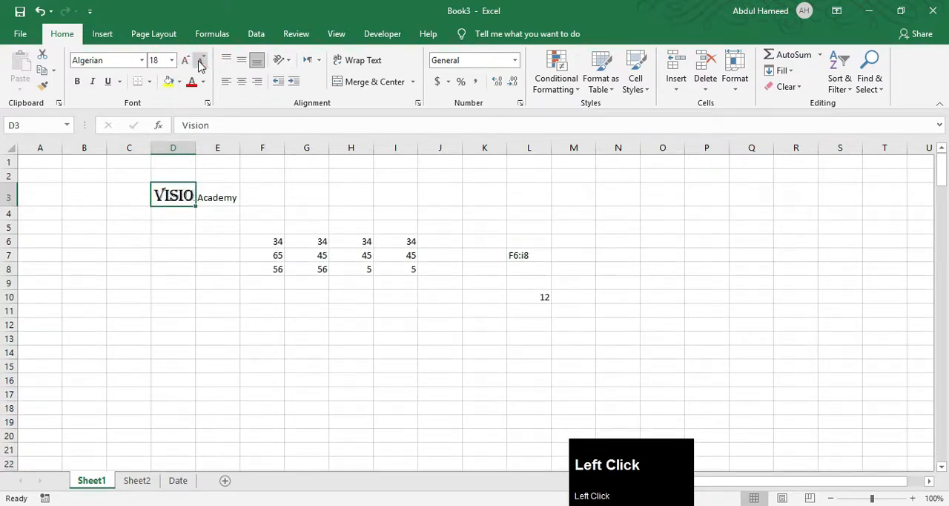
click(200, 62)
Try bold and italic formatting on the text in cell D3, switching each off again.
click(79, 83)
click(78, 83)
click(93, 83)
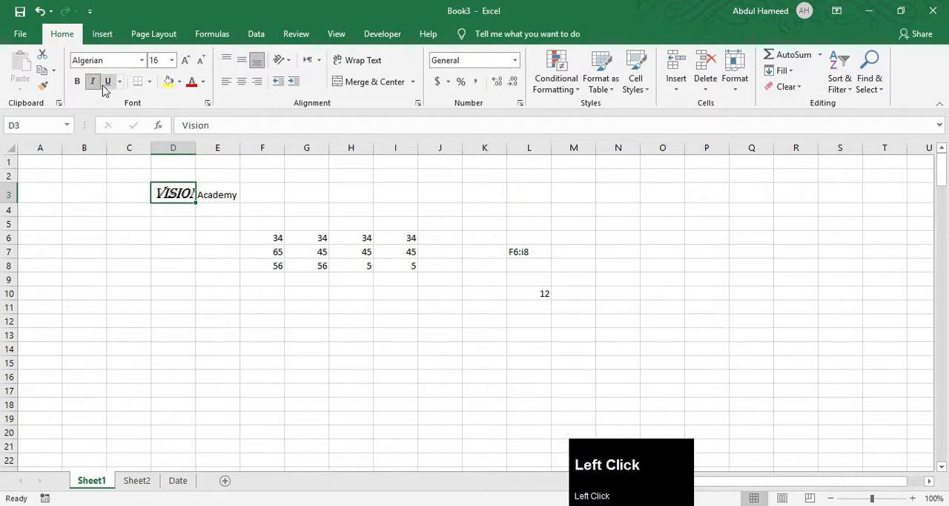
click(93, 85)
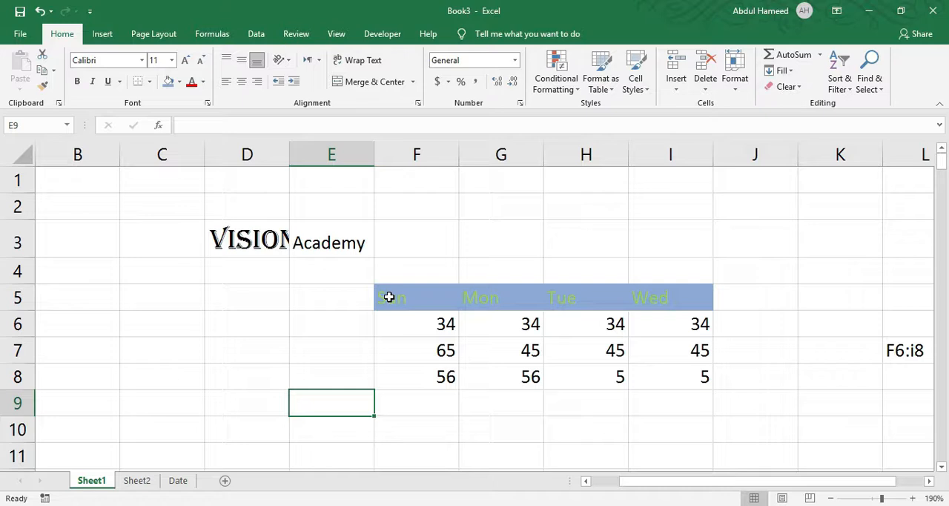
Apply All Borders to the weekday table in cells F5:I8.
drag(388, 296, 659, 373)
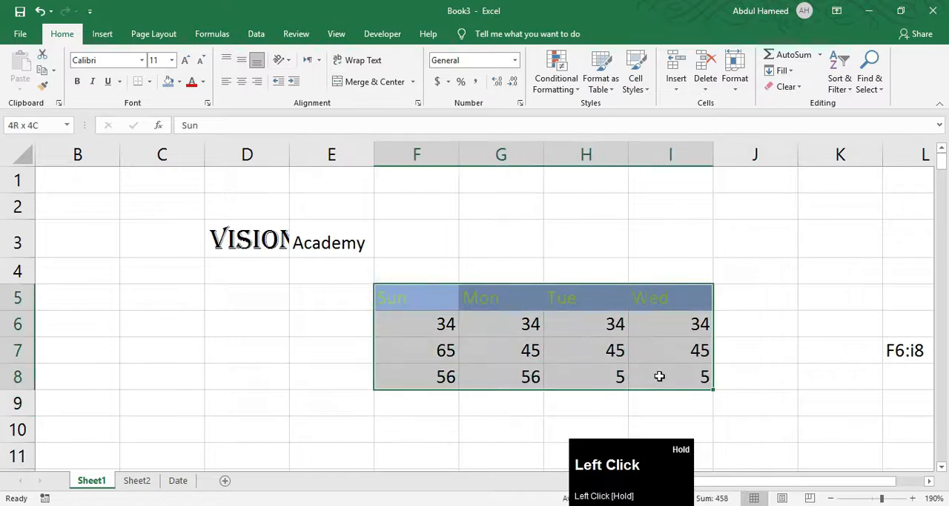
click(476, 369)
drag(392, 299, 641, 381)
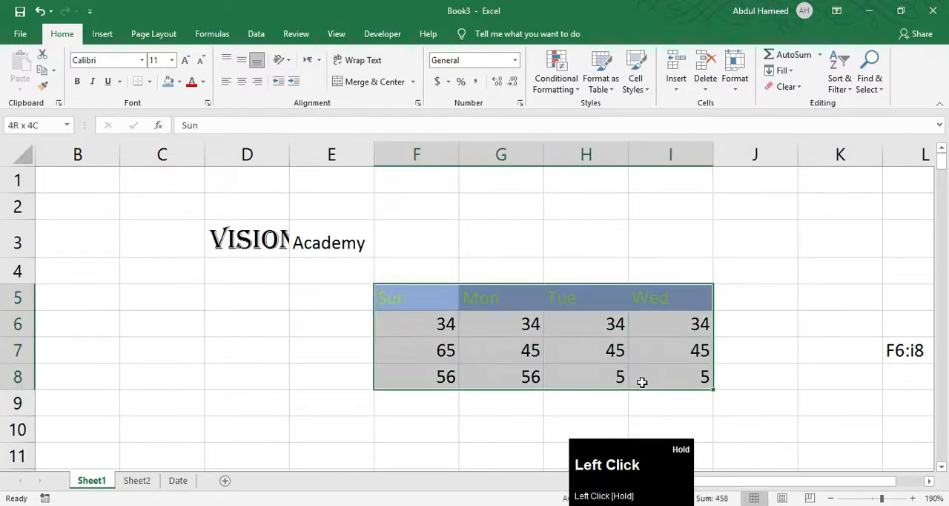
click(149, 81)
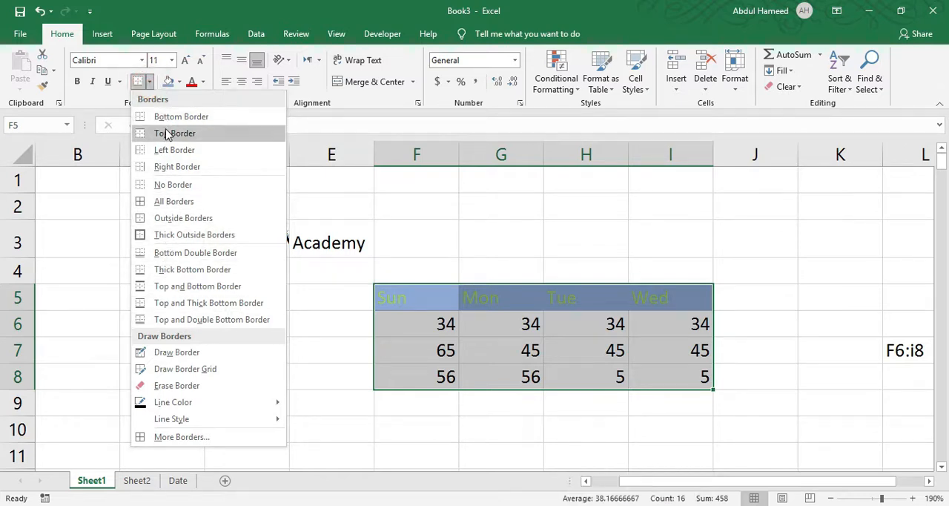
click(179, 204)
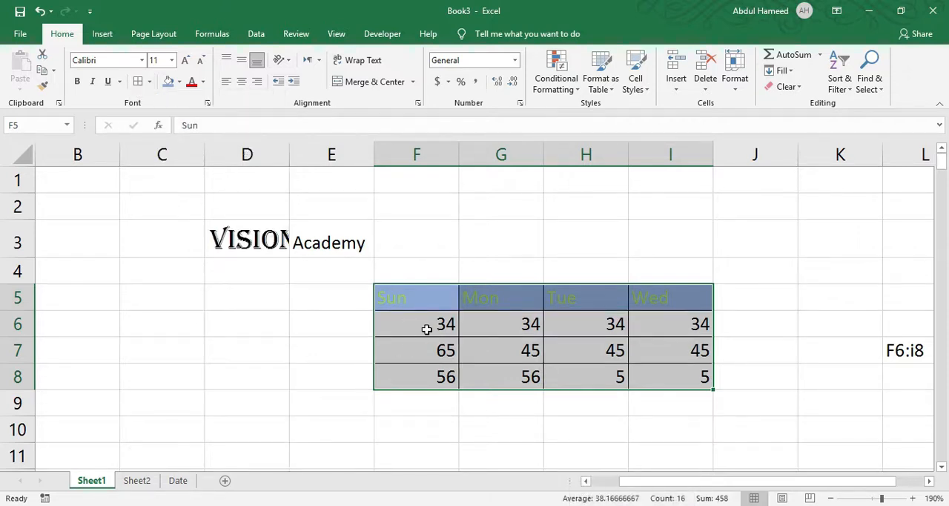
Add Thick Outside Borders around the weekday table in F5:I8 and deselect the range.
click(149, 81)
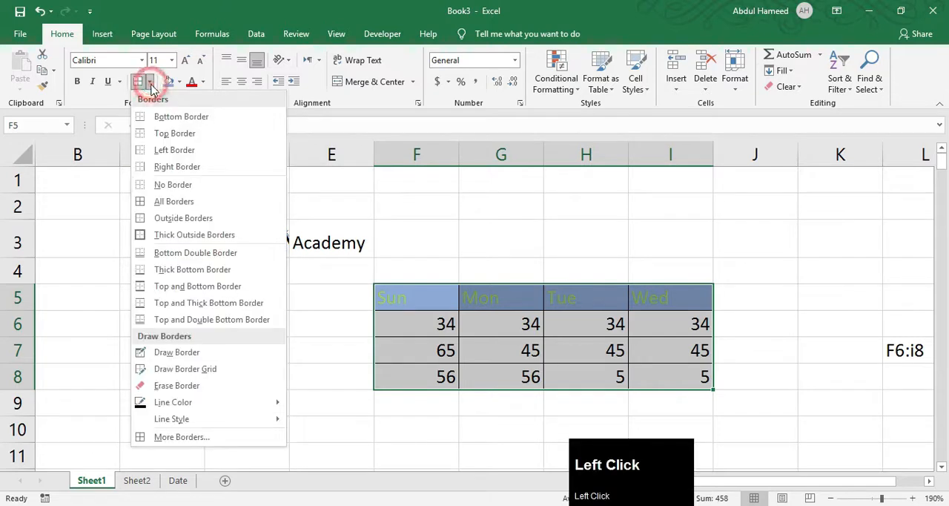
click(156, 239)
click(420, 351)
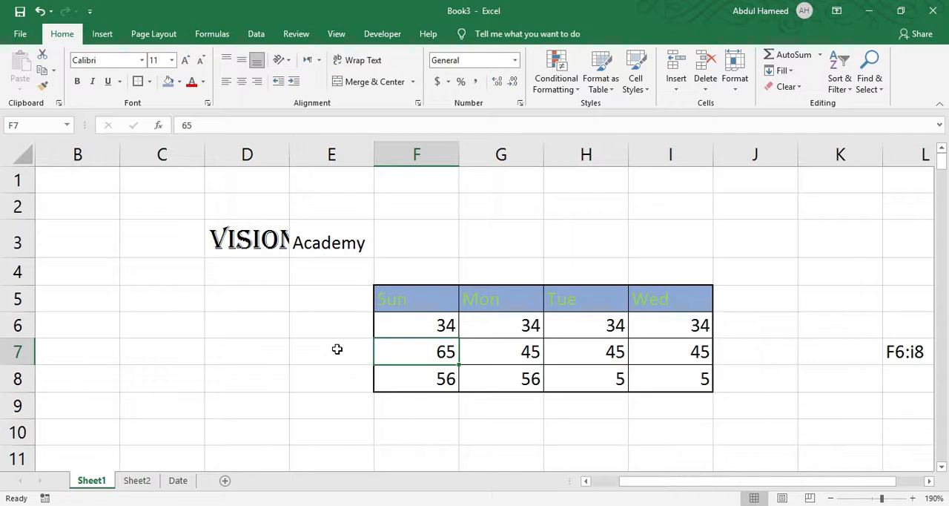
Set the border line color to red and draw an outline around cells B5:E9.
drag(117, 298, 254, 394)
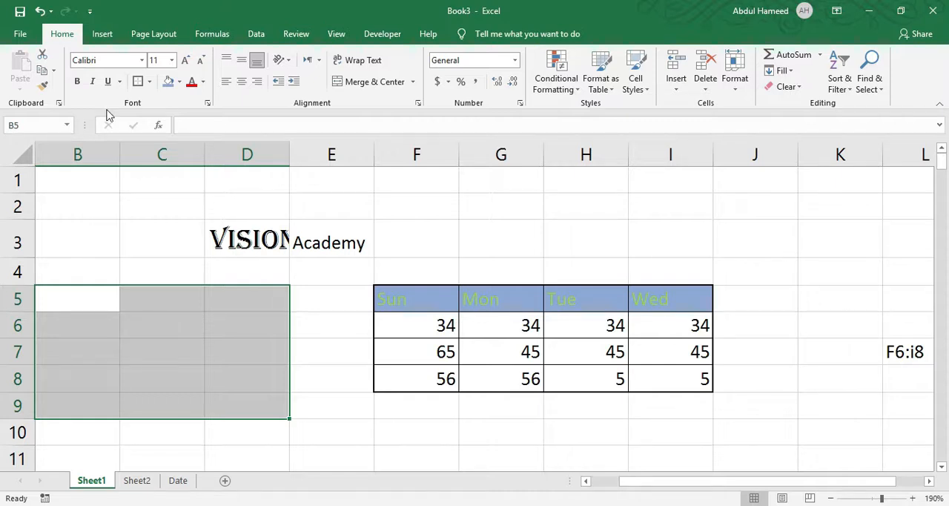
click(149, 81)
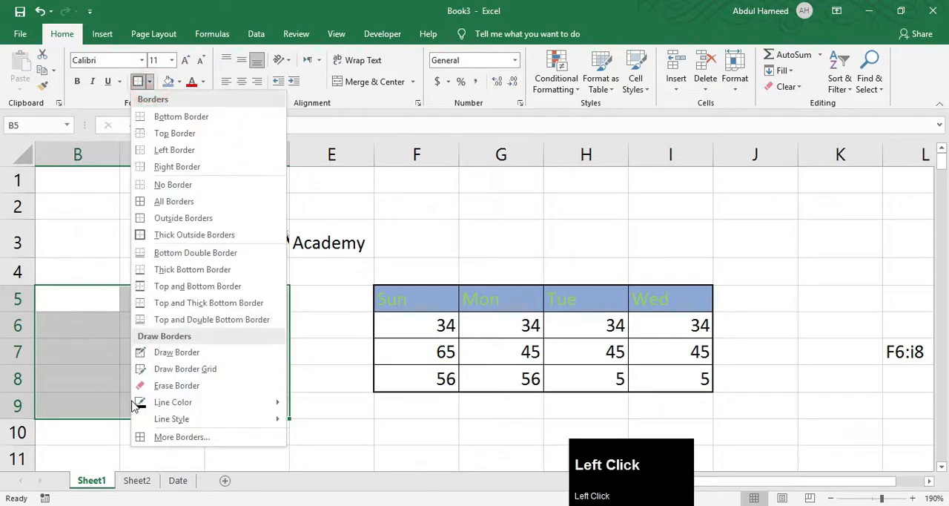
click(185, 406)
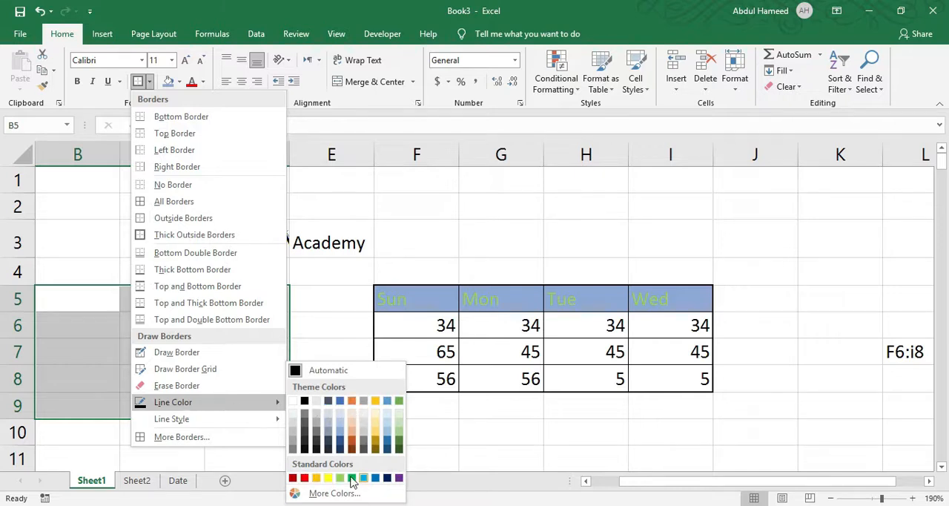
click(304, 479)
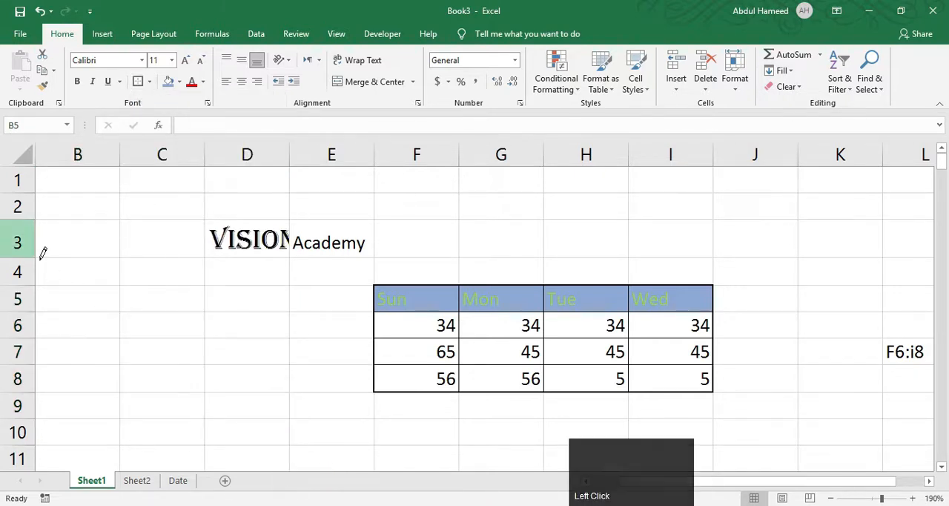
mouse_move(57, 281)
mouse_down()
mouse_move(200, 367)
mouse_move(302, 401)
mouse_move(311, 391)
mouse_move(290, 386)
mouse_up()
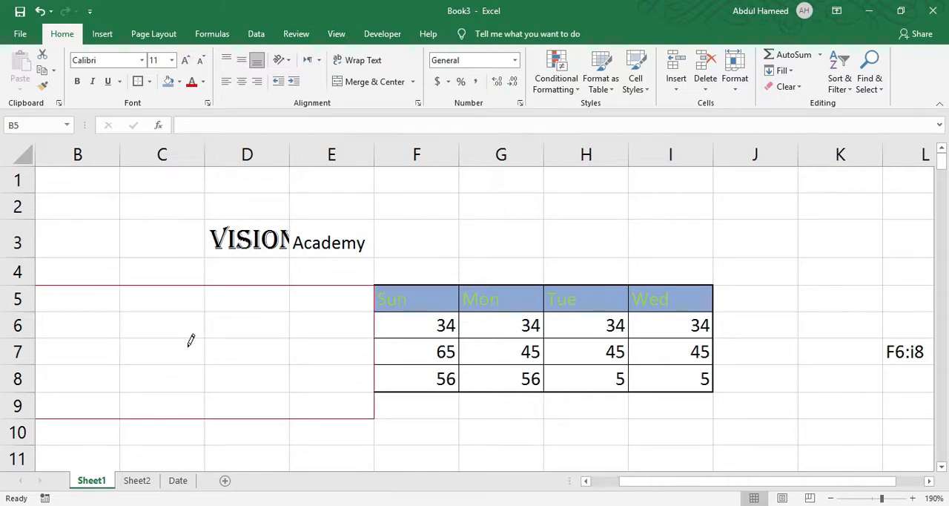
key(Escape)
Apply All Borders in red to the cells B5:E9.
scroll(155, 332, down, 1)
click(183, 316)
drag(82, 203, 313, 309)
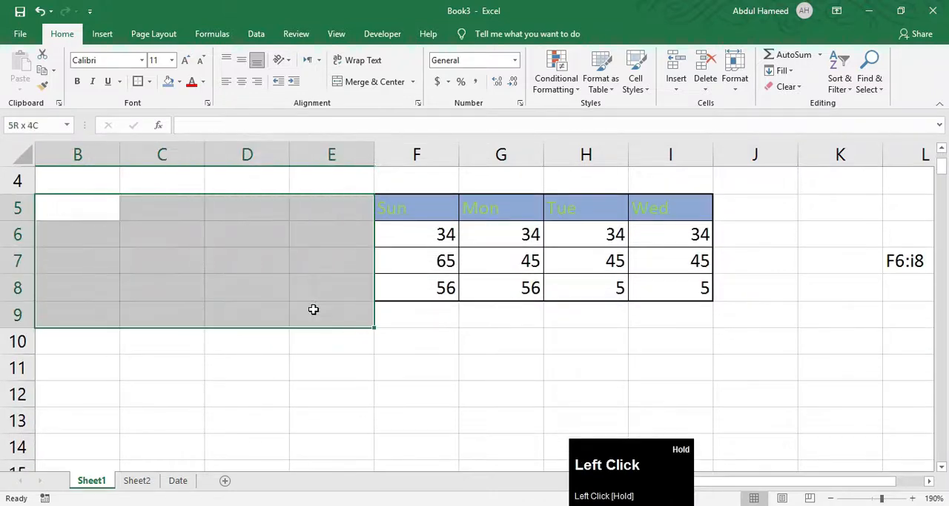
click(149, 82)
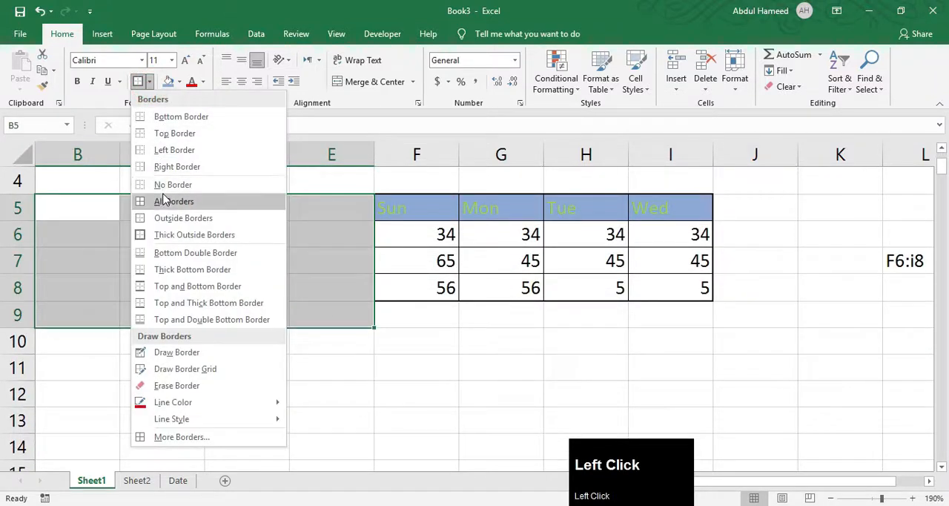
click(161, 201)
click(155, 281)
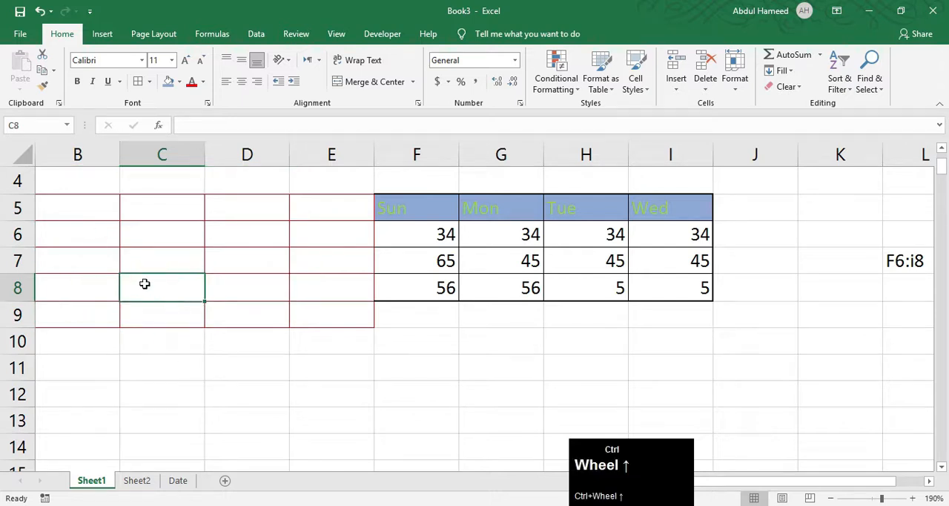
Examine how the Name, CNIC, Contact and Address cells in row 19 are aligned on the Alignment&Merge sheet of Book1.xlsx.
scroll(144, 280, up, 7)
scroll(241, 313, up, 6)
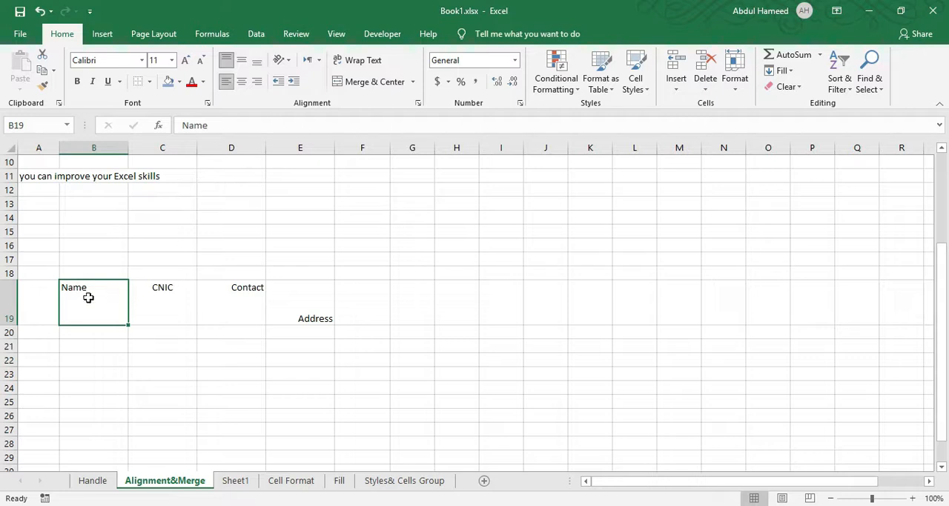
scroll(95, 294, up, 7)
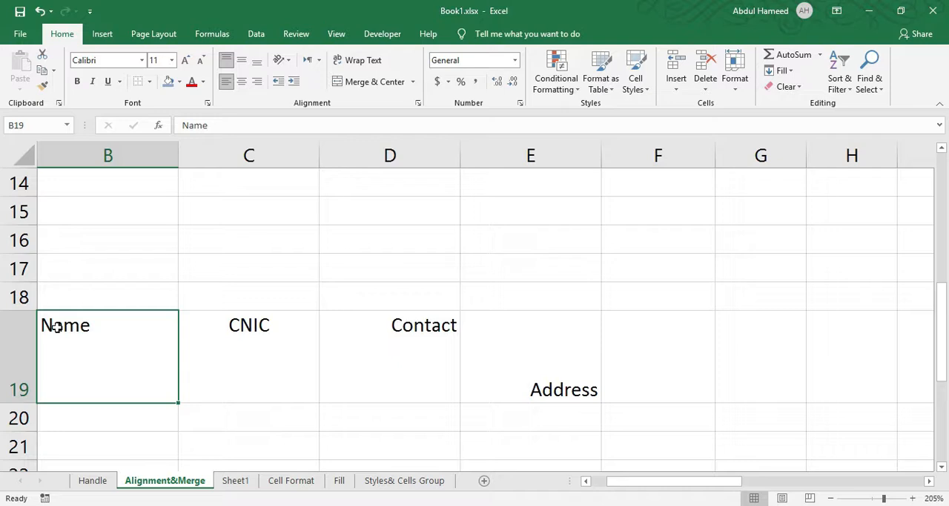
click(259, 326)
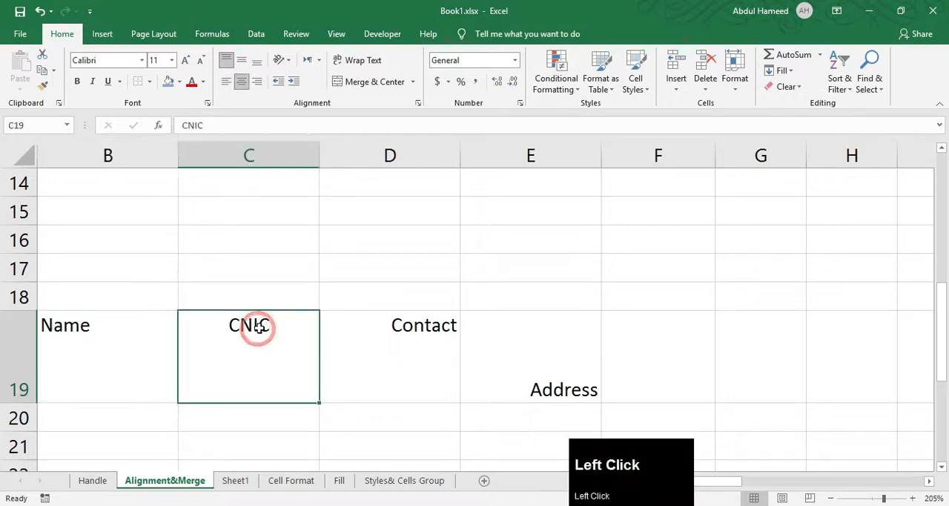
click(407, 320)
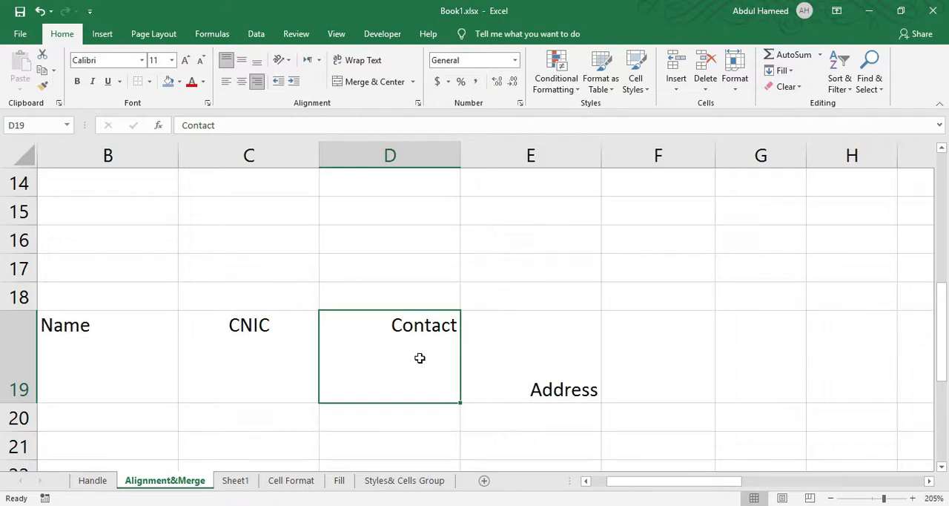
click(593, 397)
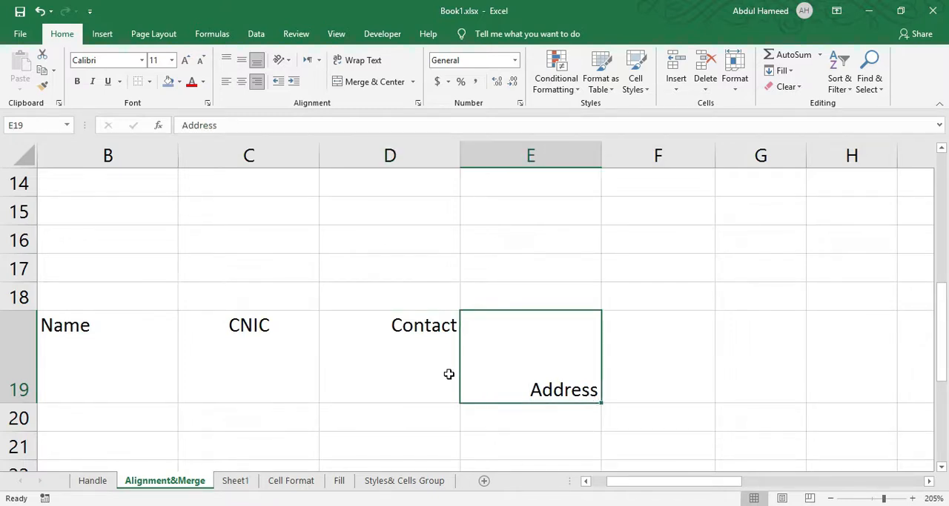
scroll(227, 355, up, 1)
scroll(184, 352, down, 1)
Center the headings in B19:E19 horizontally and middle-align them vertically.
drag(47, 345, 521, 356)
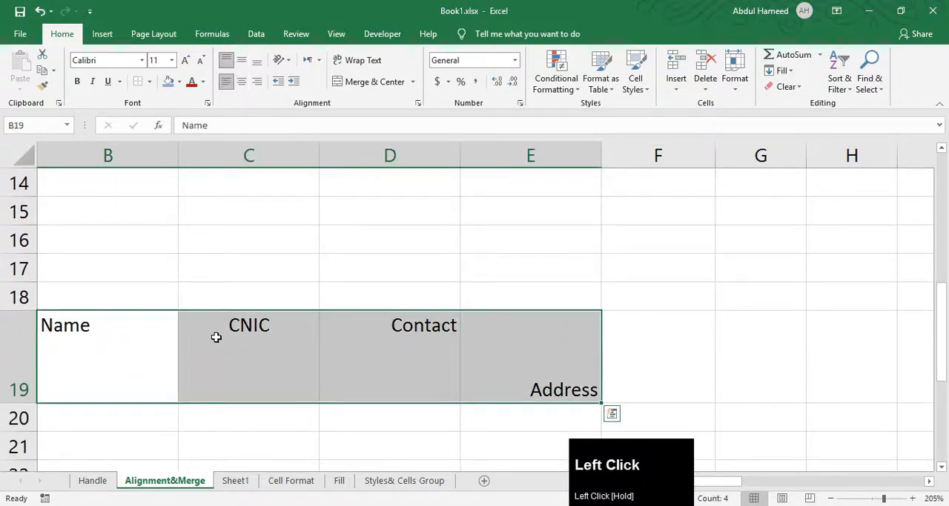
click(241, 83)
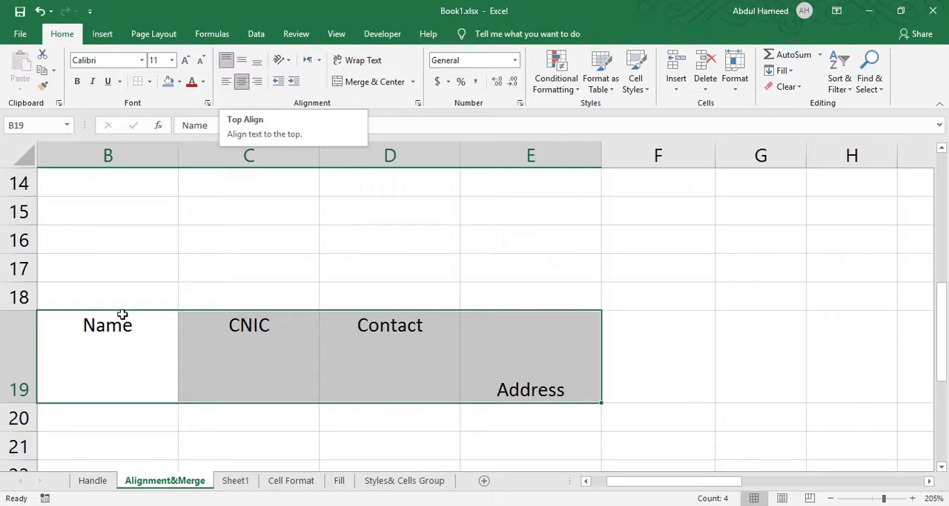
click(249, 65)
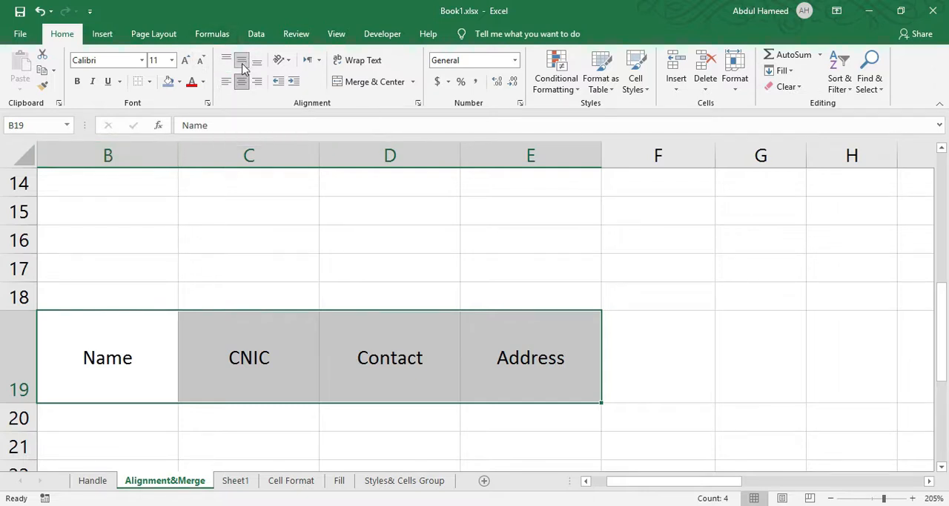
Try left, right and center alignment on the headings in B19:E19, finishing with left and top alignment.
click(226, 82)
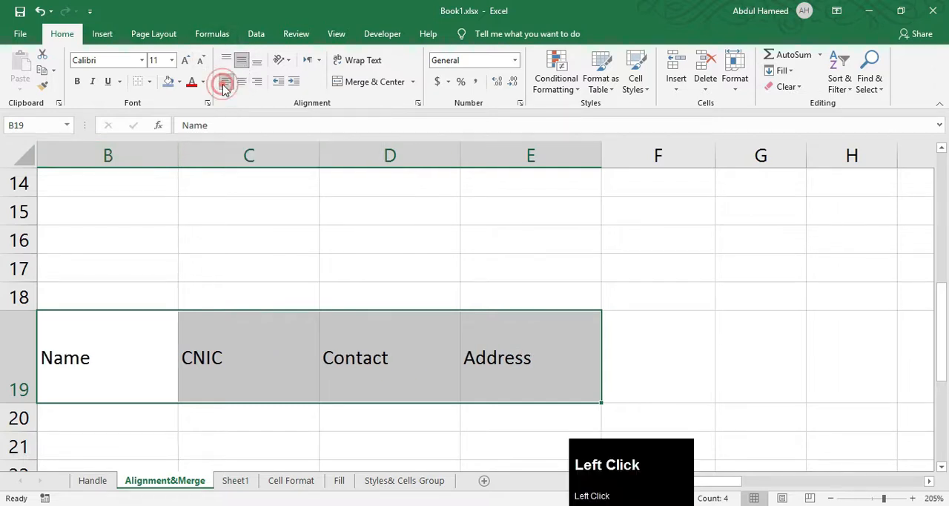
click(256, 83)
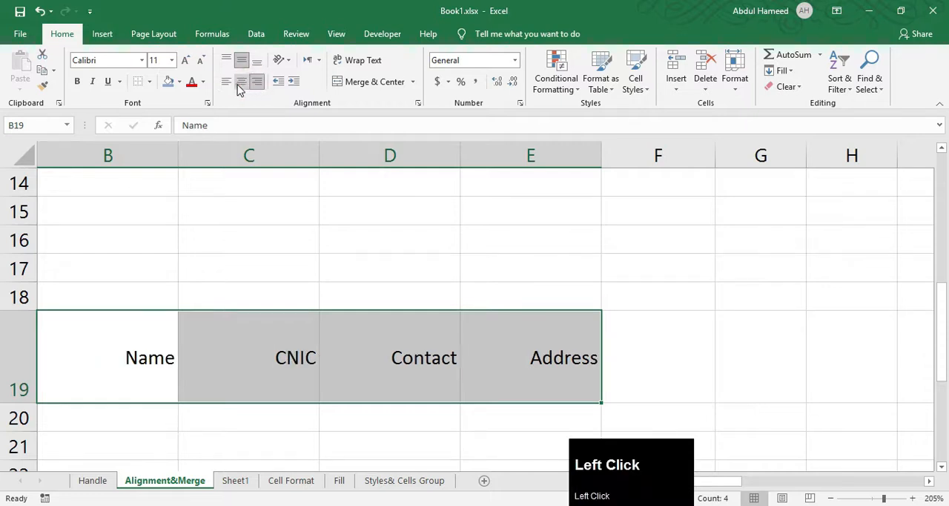
click(241, 83)
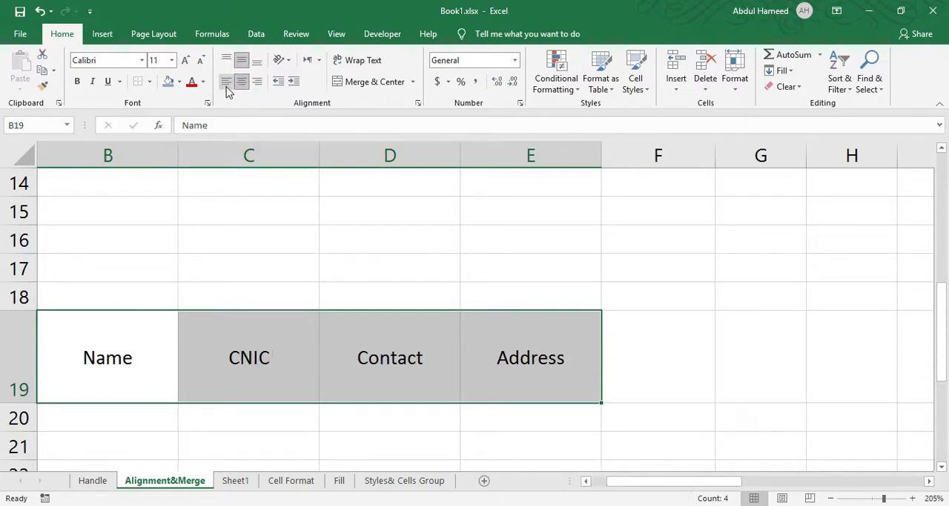
click(226, 83)
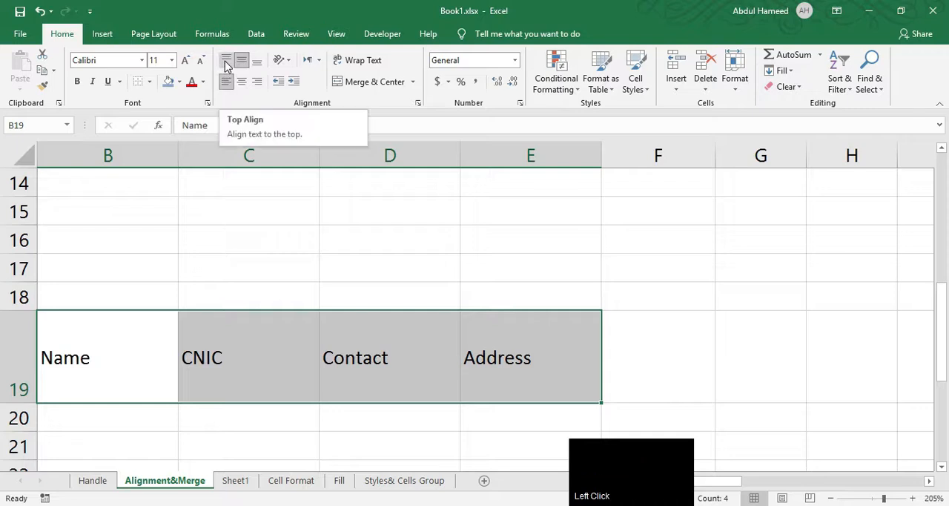
click(226, 61)
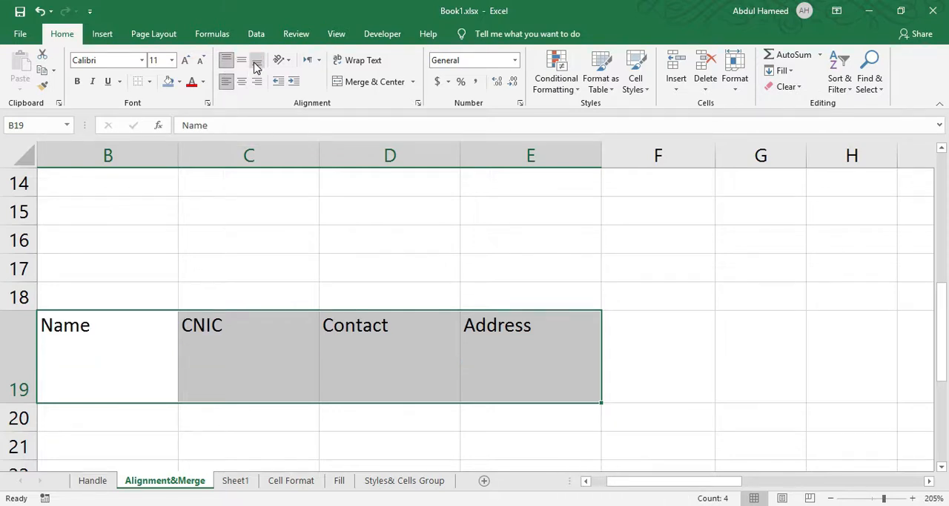
Bottom-align the headings in B19:E19.
click(256, 64)
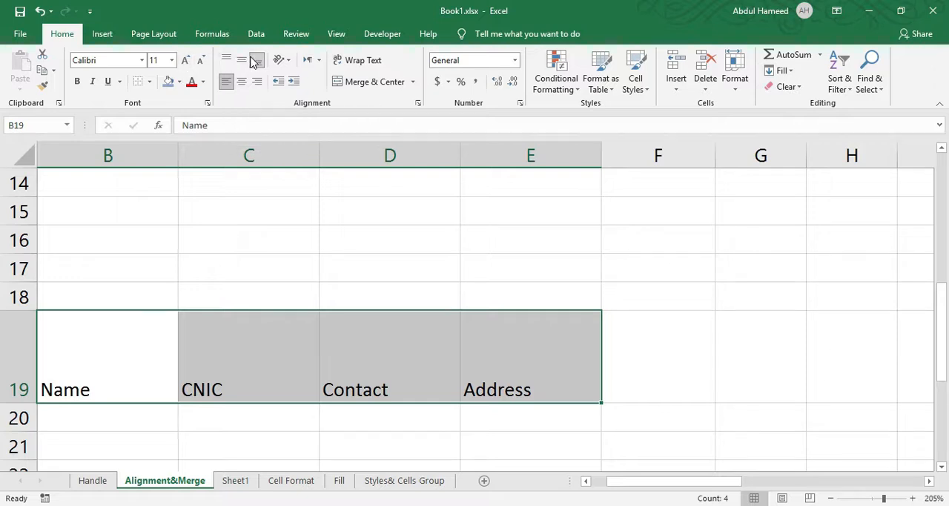
Try vertical text and Angle Counterclockwise on the weekday headings in B31:J31, finishing with Angle Clockwise.
scroll(159, 320, down, 2)
scroll(158, 321, down, 2)
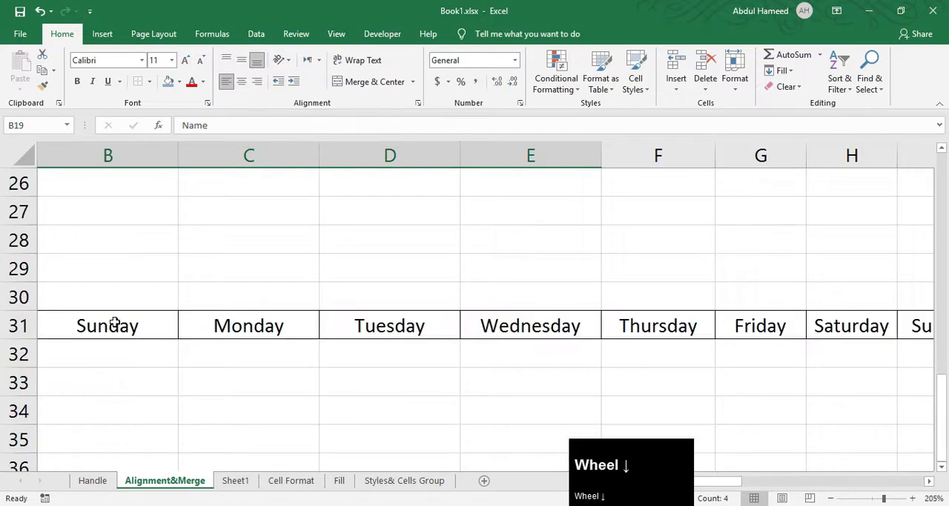
ctrl+scroll(85, 320, down, 2)
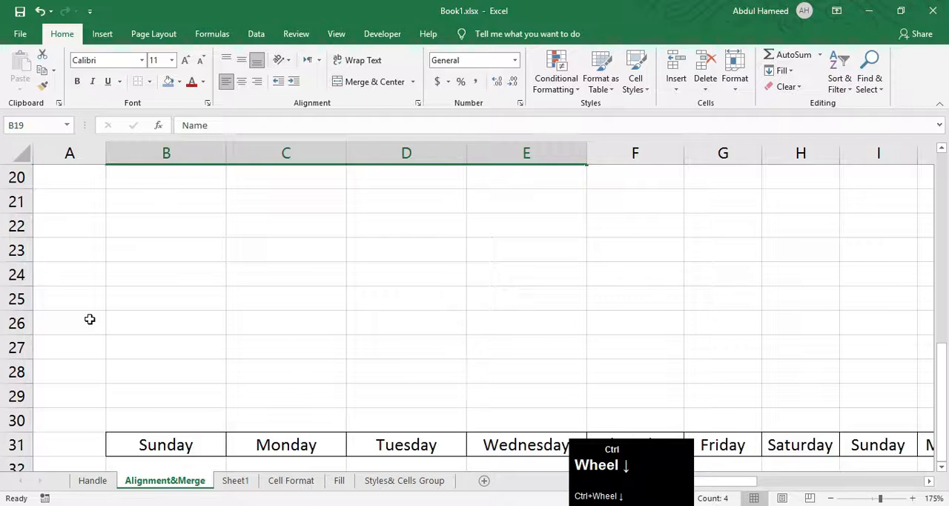
ctrl+scroll(89, 319, down, 2)
scroll(201, 345, down, 2)
drag(123, 293, 790, 298)
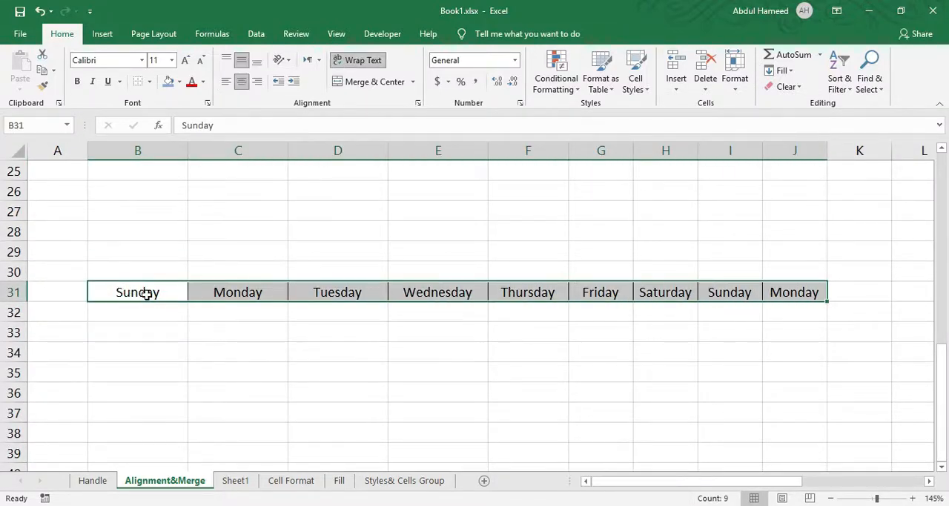
click(282, 60)
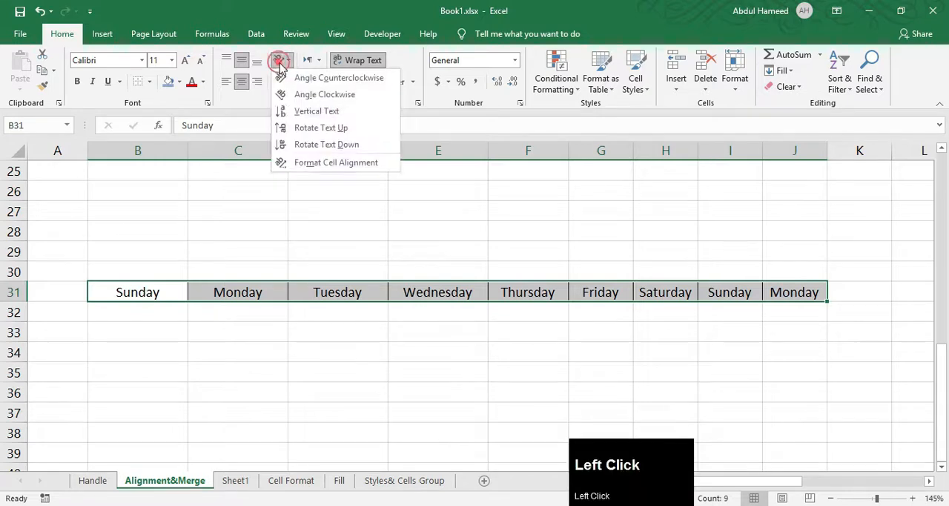
click(298, 115)
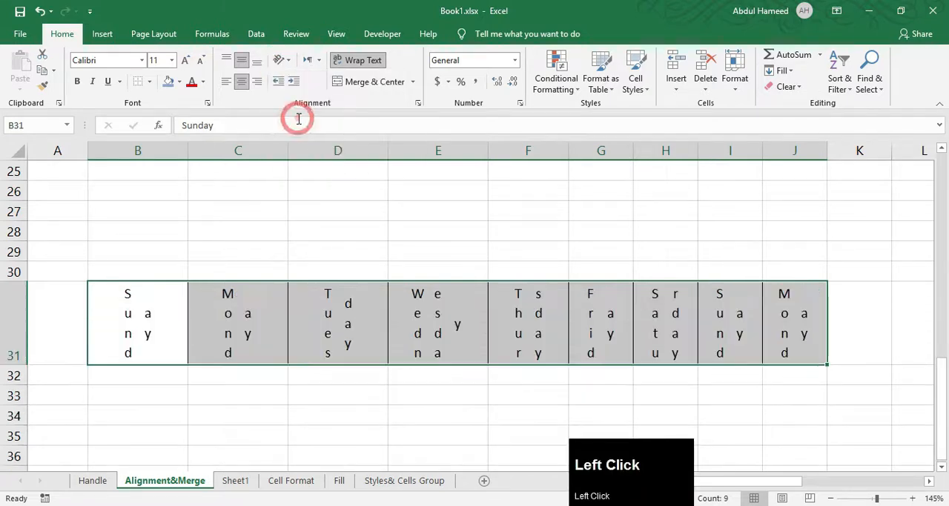
key(ctrl+z)
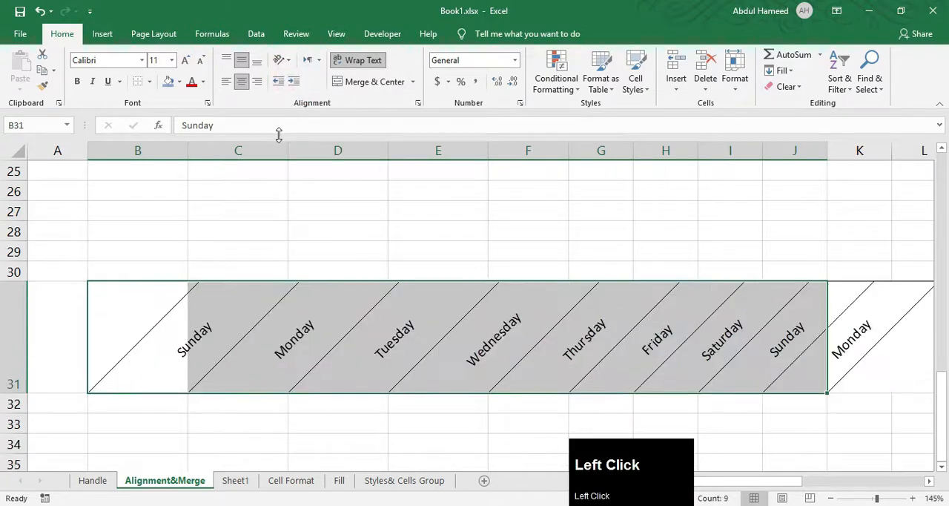
click(278, 60)
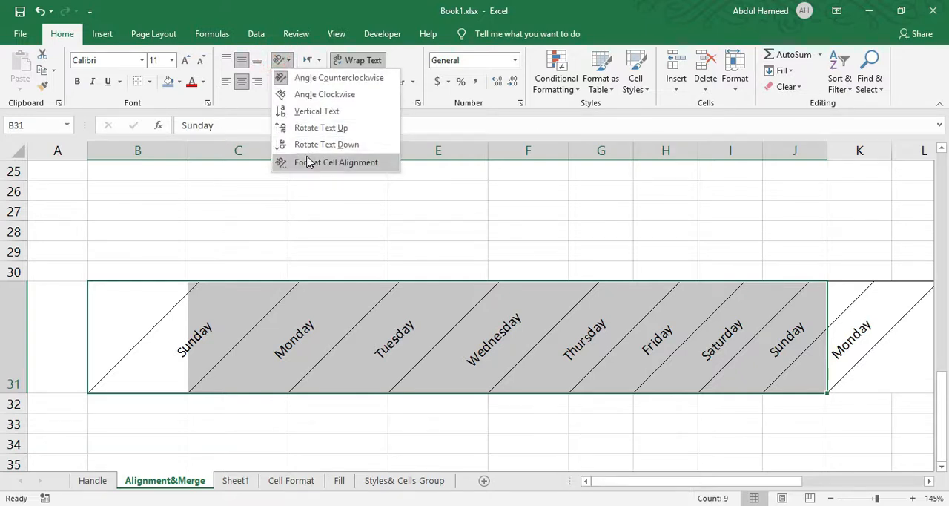
click(300, 94)
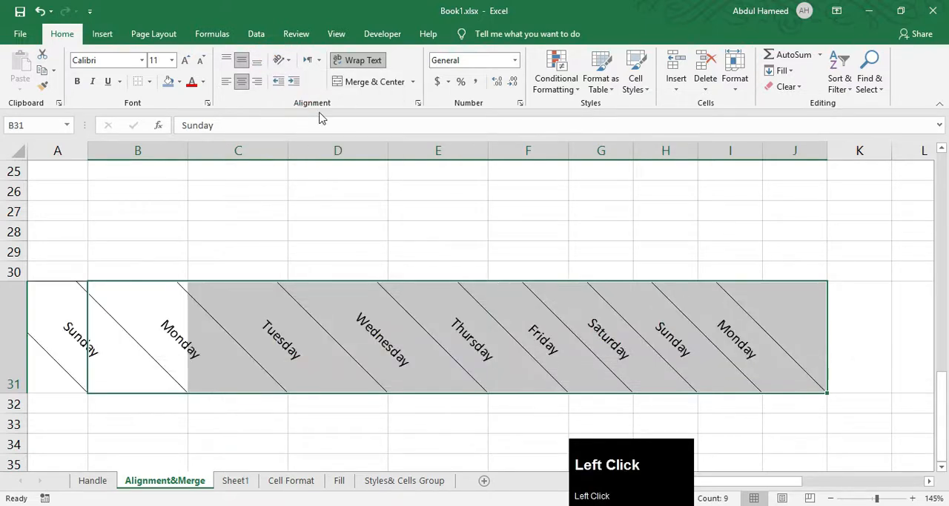
Set the text orientation of the weekday headings in B31:J31 to 26 degrees through the cell alignment settings.
click(280, 61)
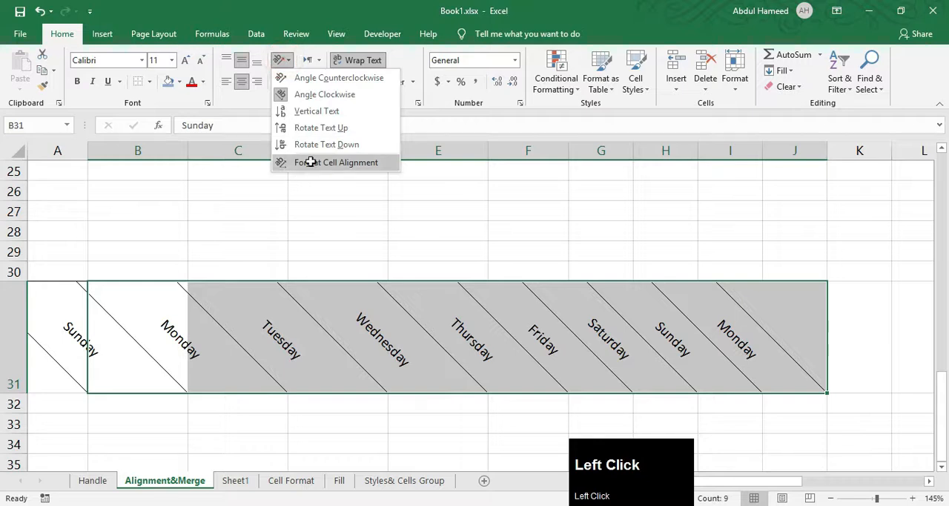
click(310, 161)
drag(587, 170, 598, 131)
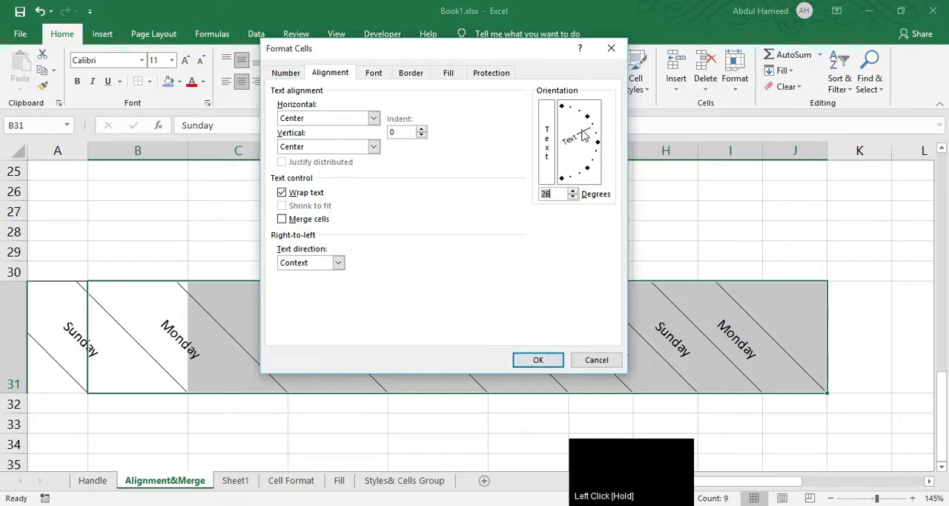
click(540, 358)
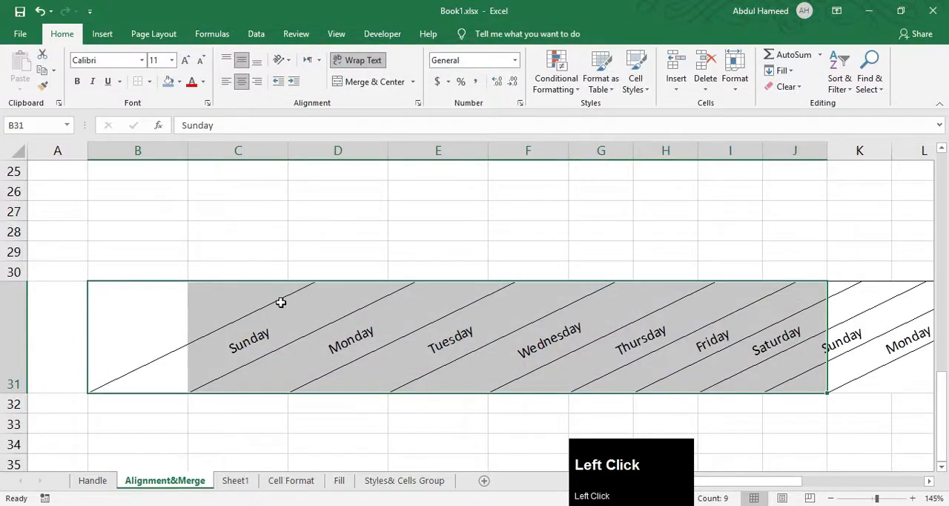
Enter "Excel" in B11, beside the sentence "you can improve your Excel skills" in A11.
click(30, 282)
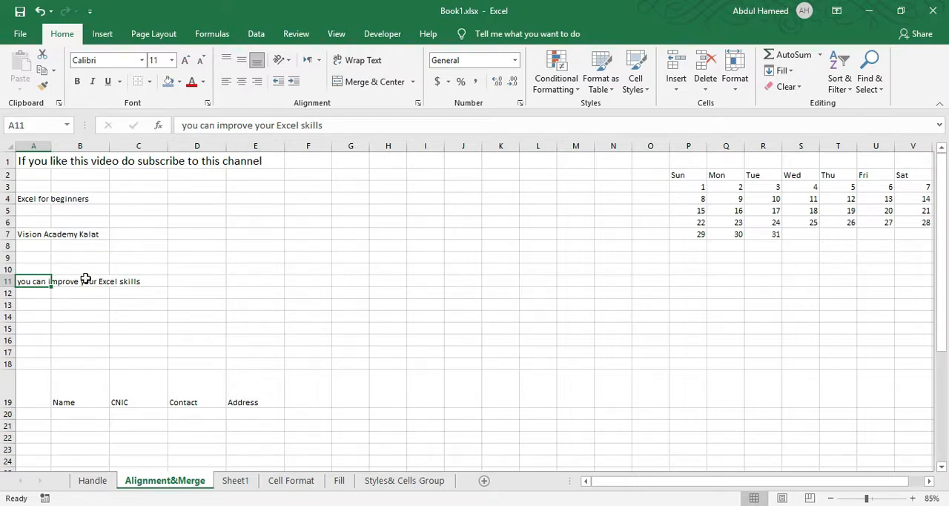
key(Right)
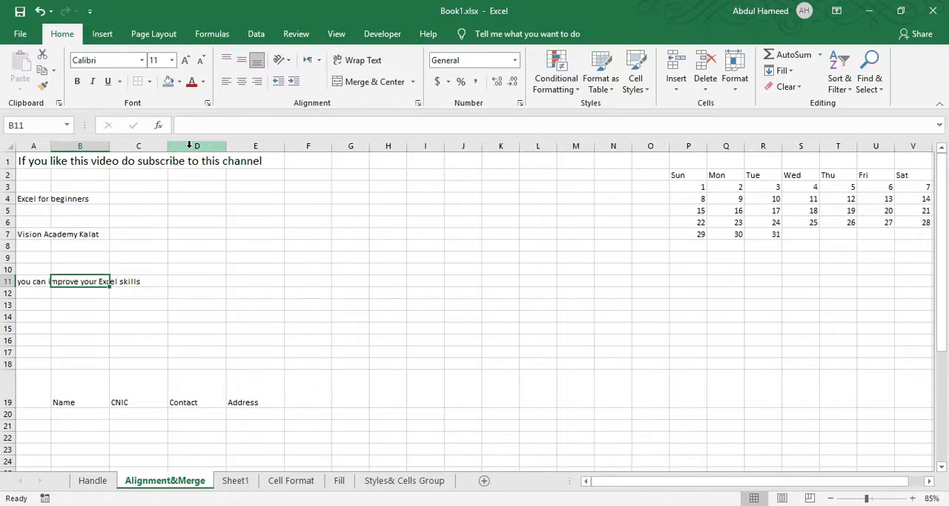
text(Excel)
key(Return)
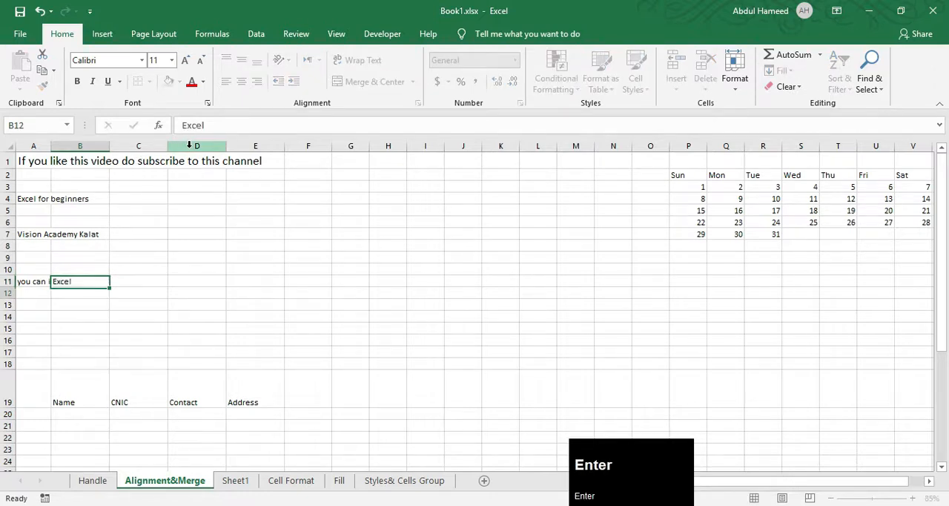
Try Wrap Text on the sentence in A11 and turn it off again.
click(33, 285)
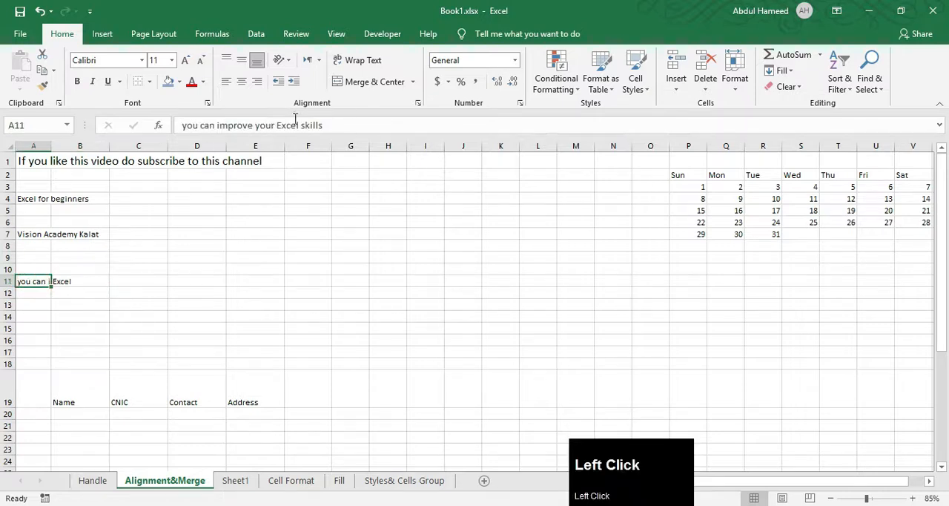
click(78, 281)
click(36, 281)
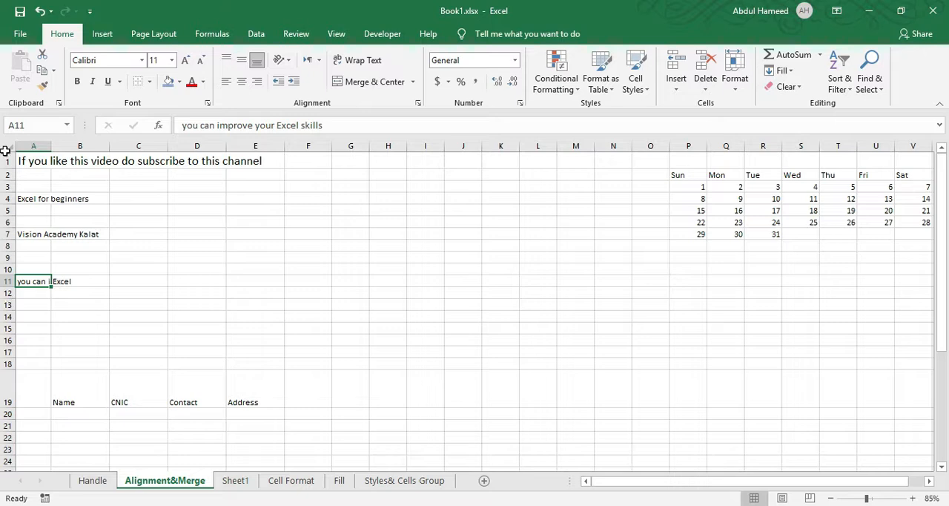
click(353, 62)
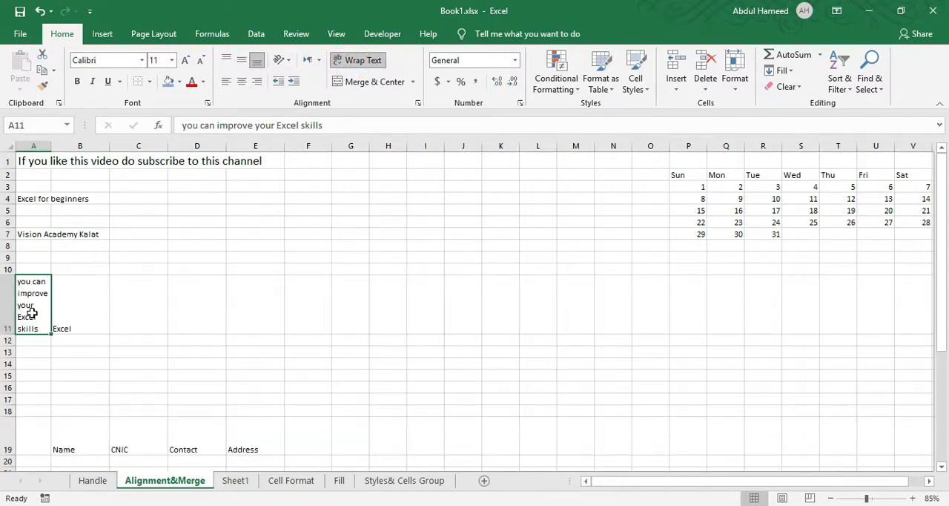
click(360, 69)
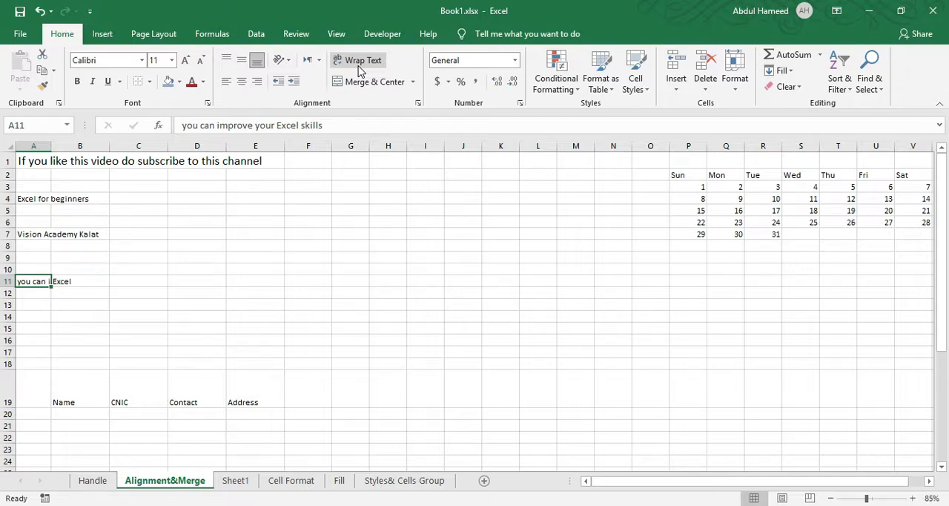
Merge and center the title "Vision Academy Kalat" across A7:I7.
click(138, 270)
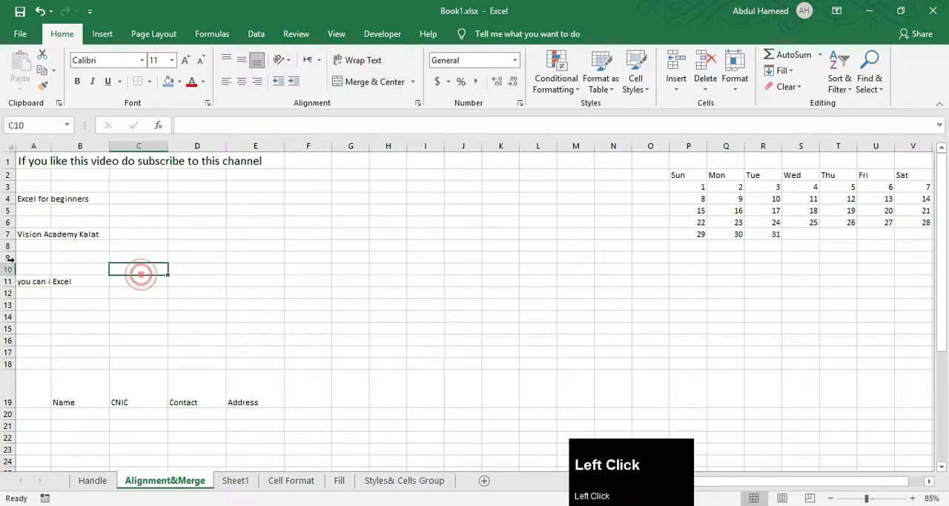
click(34, 235)
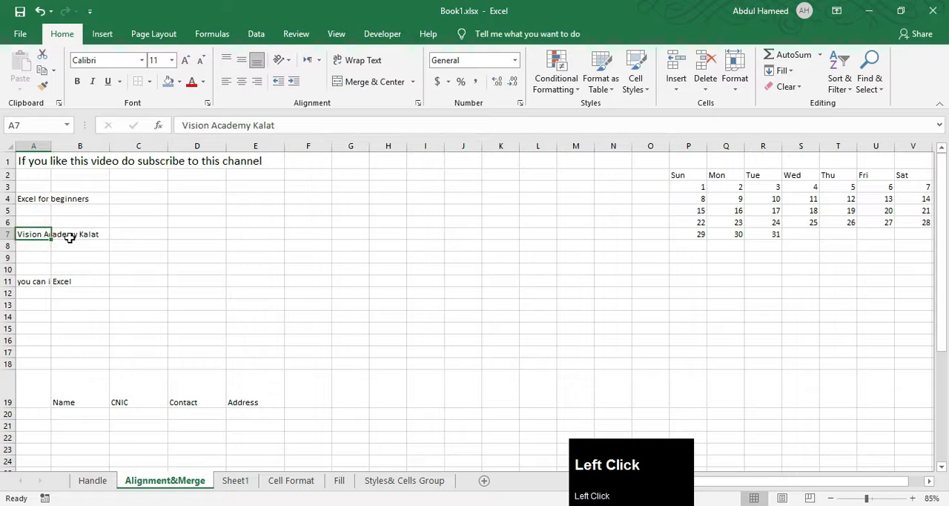
click(68, 235)
click(26, 234)
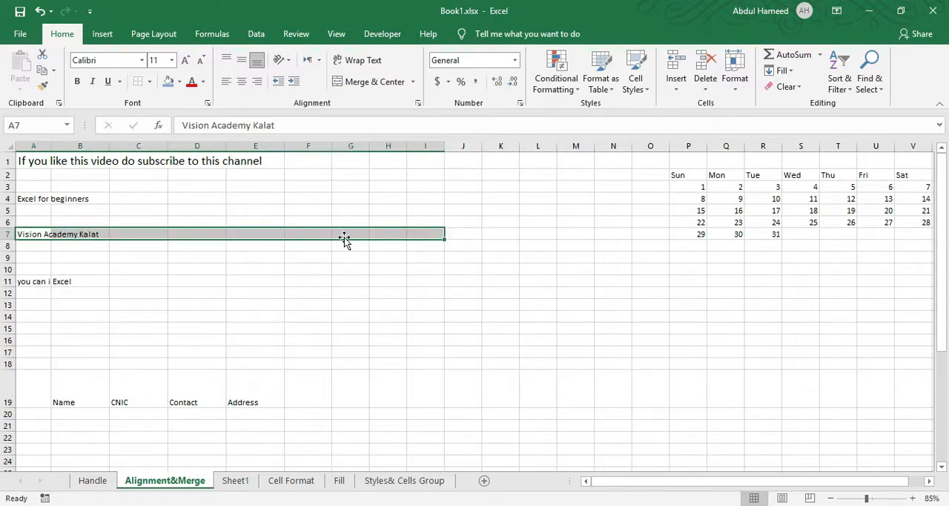
click(378, 83)
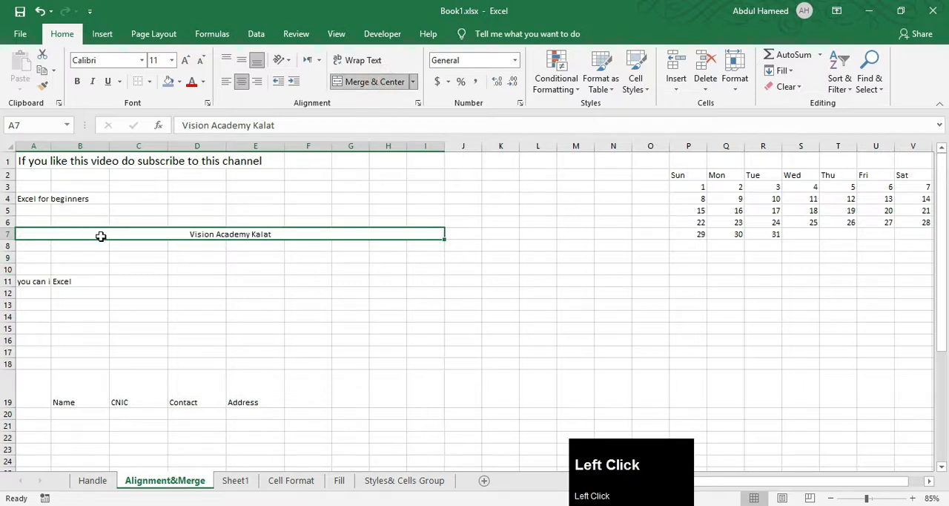
Repeat "Excel for beginners" in A3 and merge each row of A1:H4 separately with Merge Across.
click(95, 279)
click(47, 233)
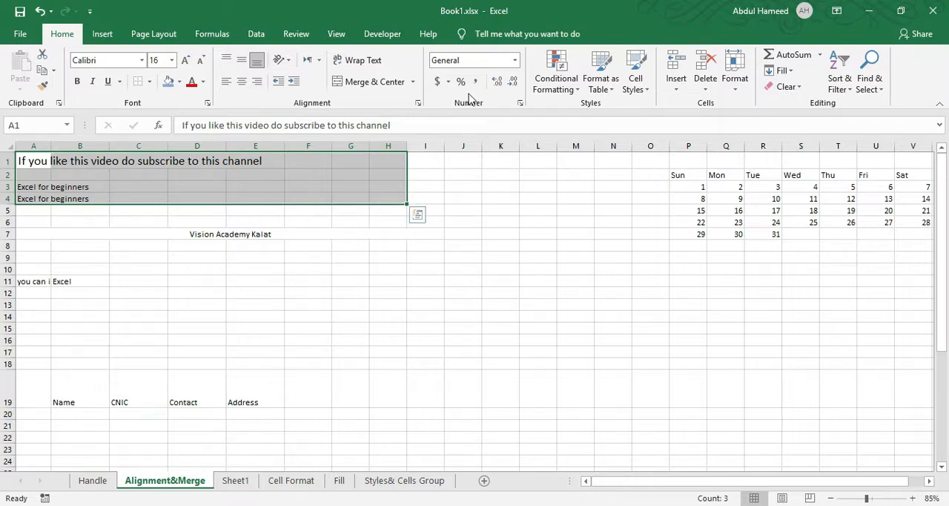
click(413, 83)
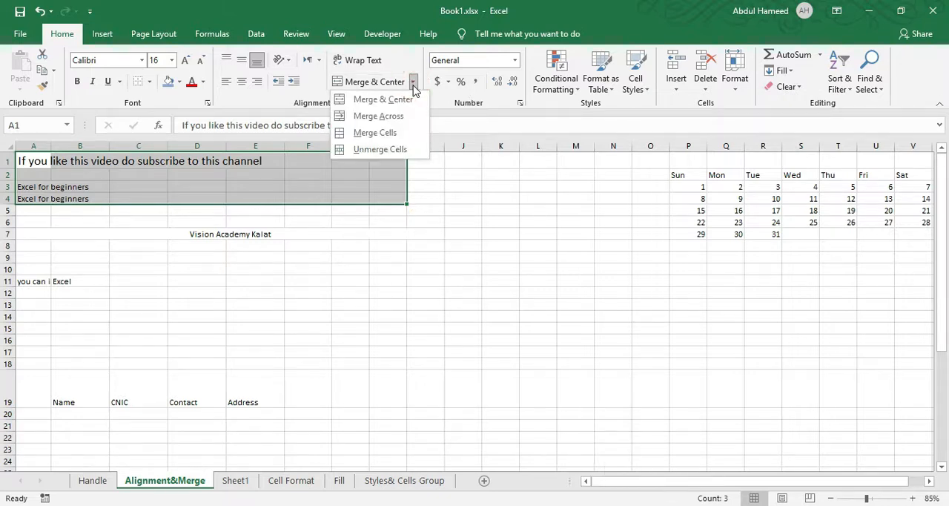
click(384, 116)
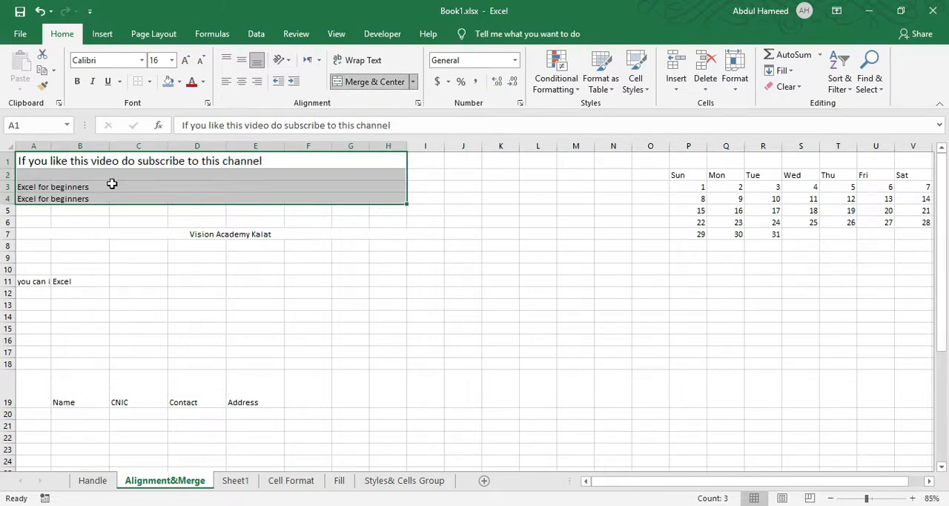
Fit calendar columns P:V to their contents and give them all one equal, slightly wider width.
scroll(643, 167, right, 1)
drag(652, 145, 897, 145)
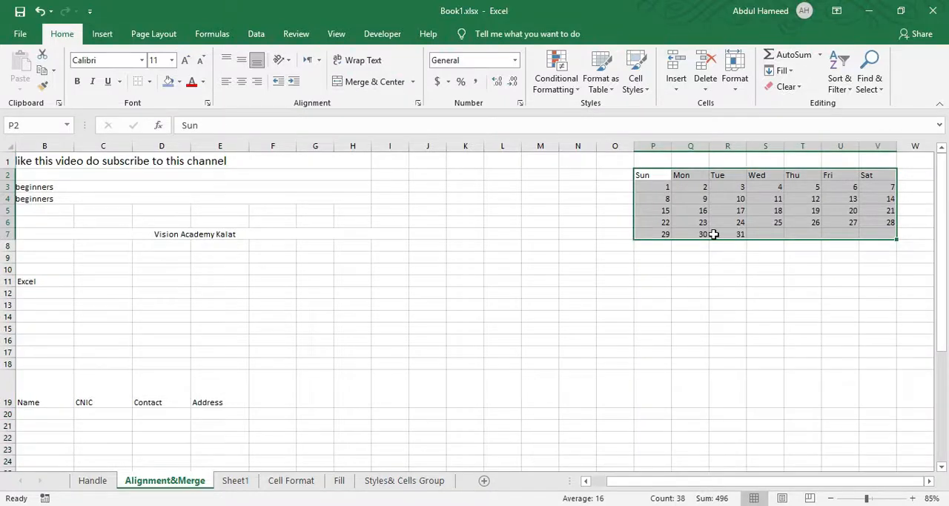
click(671, 190)
drag(642, 176, 738, 212)
drag(653, 146, 892, 145)
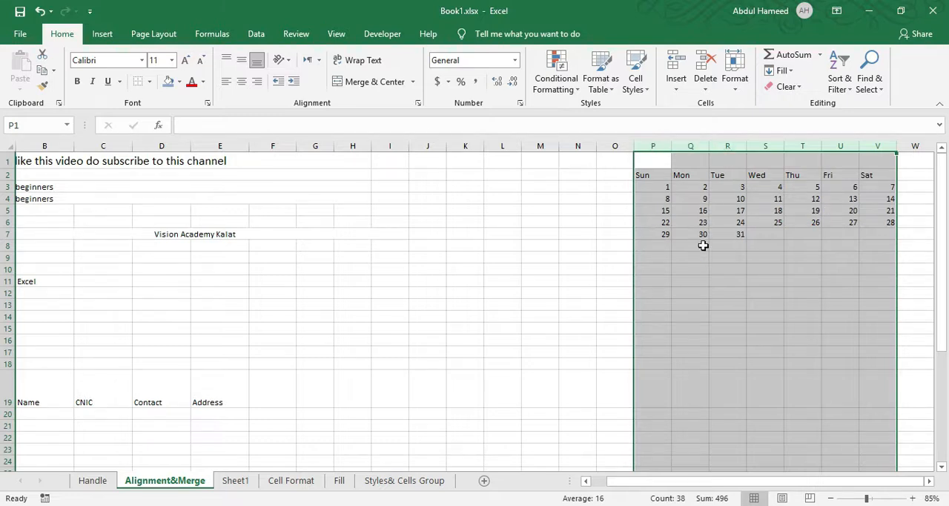
drag(671, 146, 653, 145)
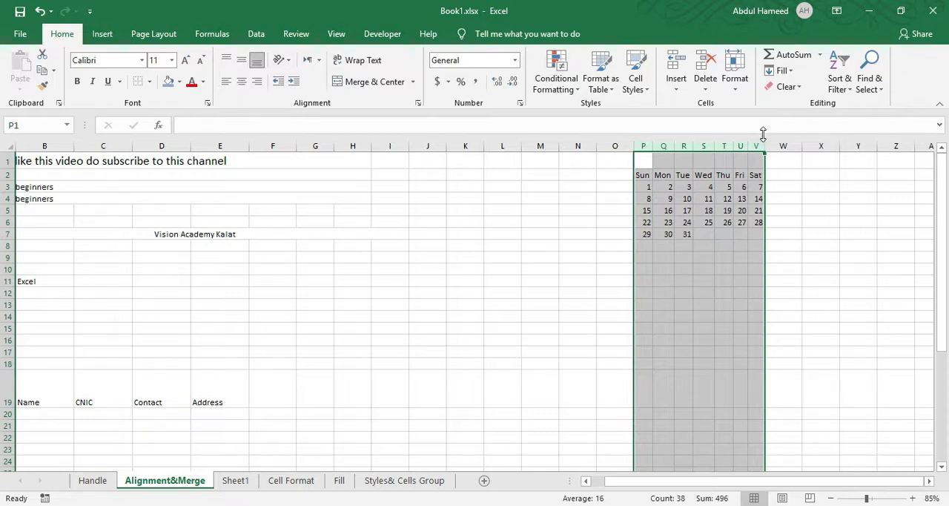
drag(761, 146, 775, 146)
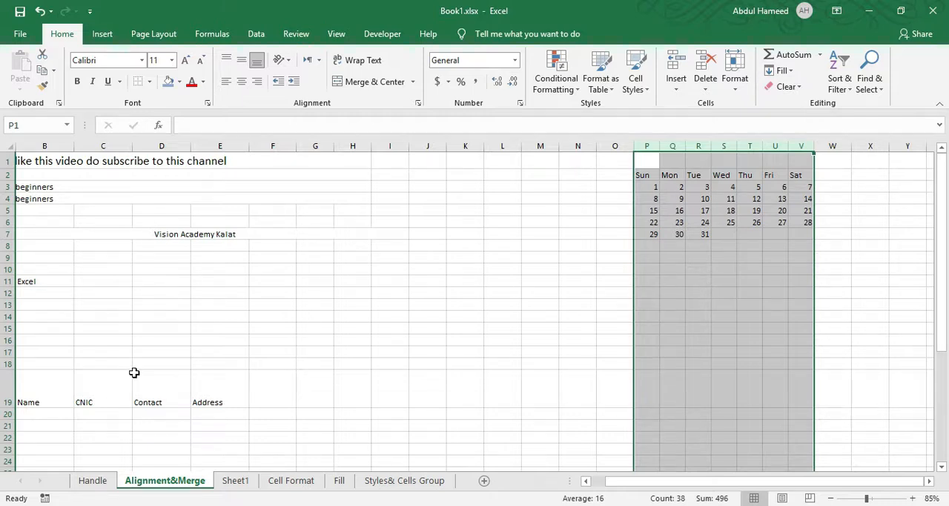
Increase the height of rows 50 to 66 together so that all of them are equally tall.
scroll(134, 370, down, 15)
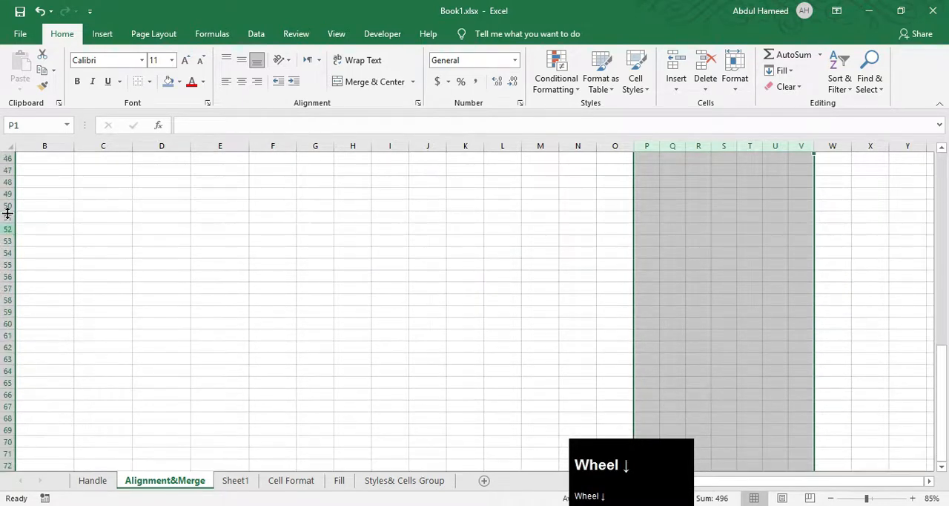
drag(8, 204, 7, 394)
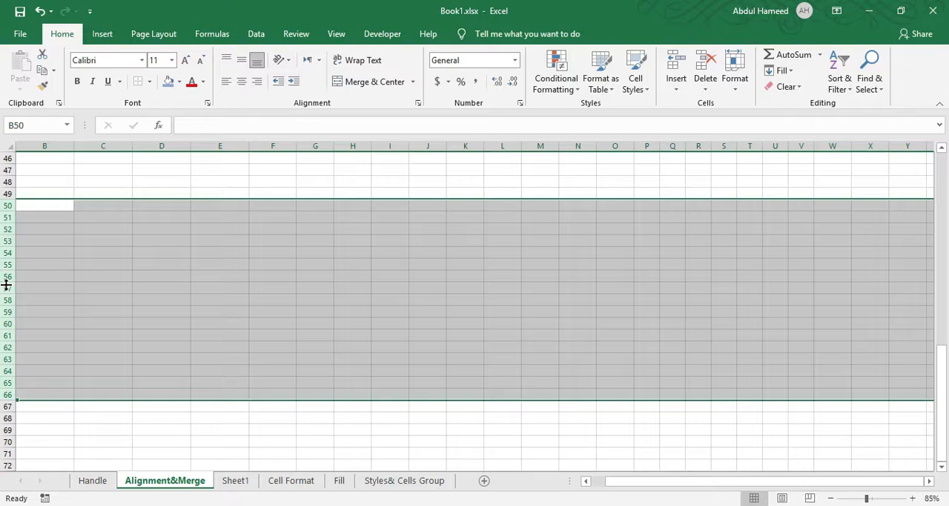
drag(5, 213, 9, 263)
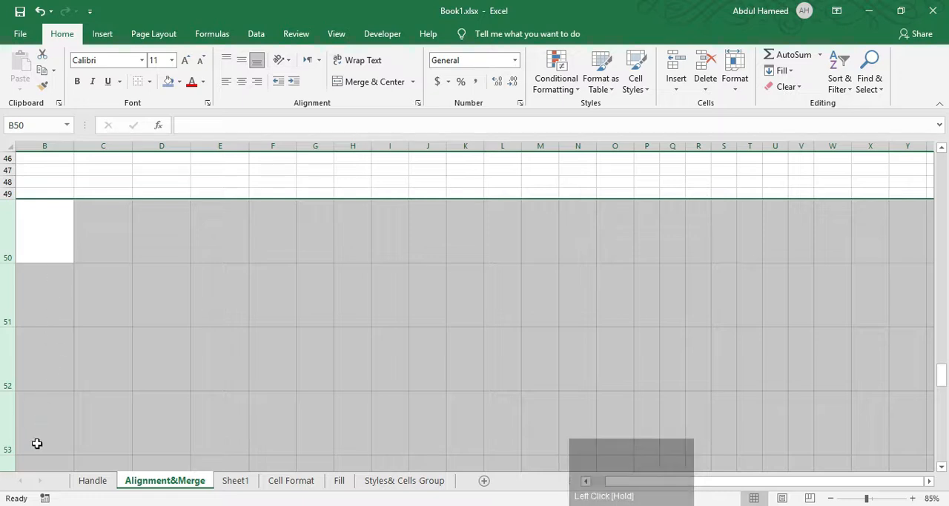
scroll(67, 442, down, 6)
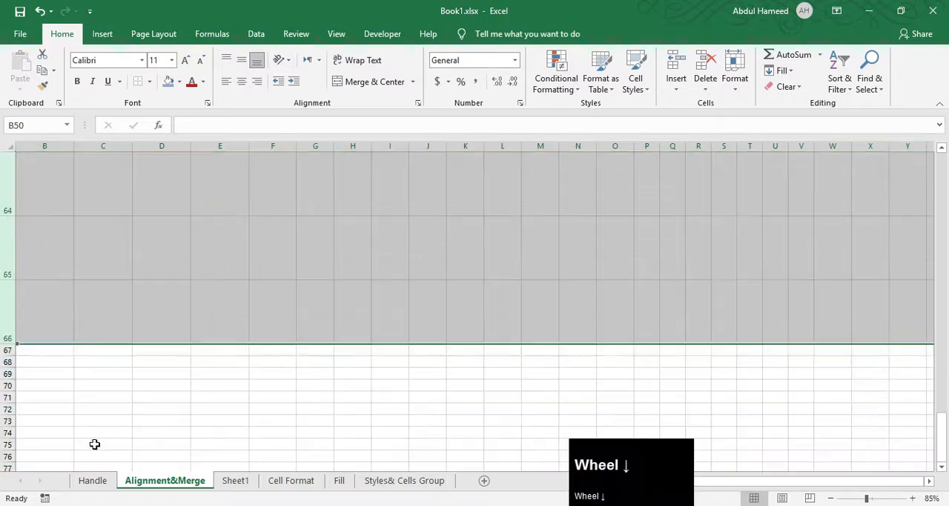
On the Handle sheet, fill "Vision" from O12 down to O15 and a number series 1 to 4 down P12:P15.
scroll(95, 444, up, 6)
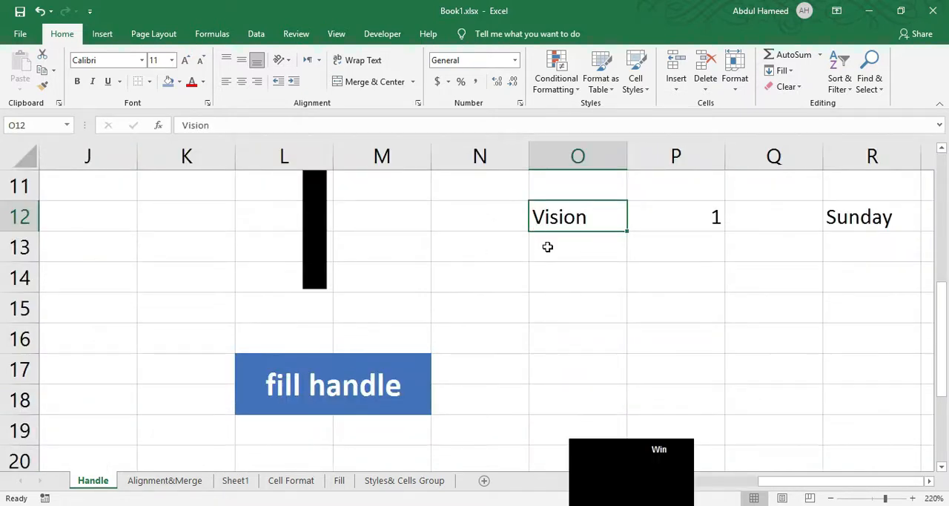
scroll(626, 229, up, 1)
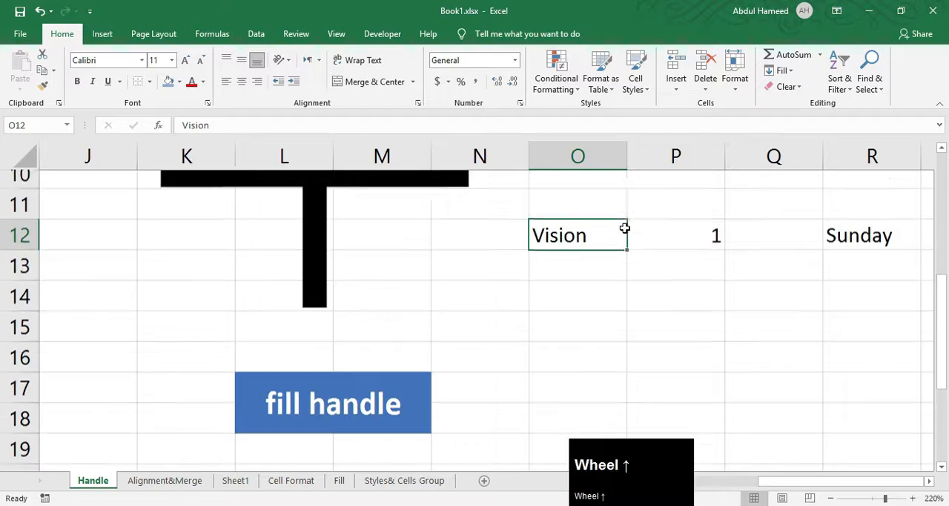
scroll(519, 296, up, 1)
scroll(619, 339, down, 1)
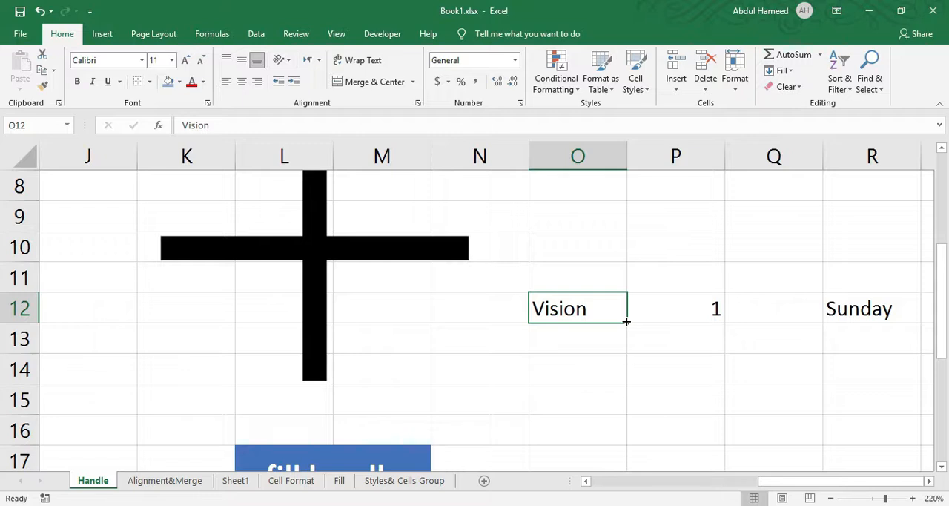
drag(626, 321, 628, 429)
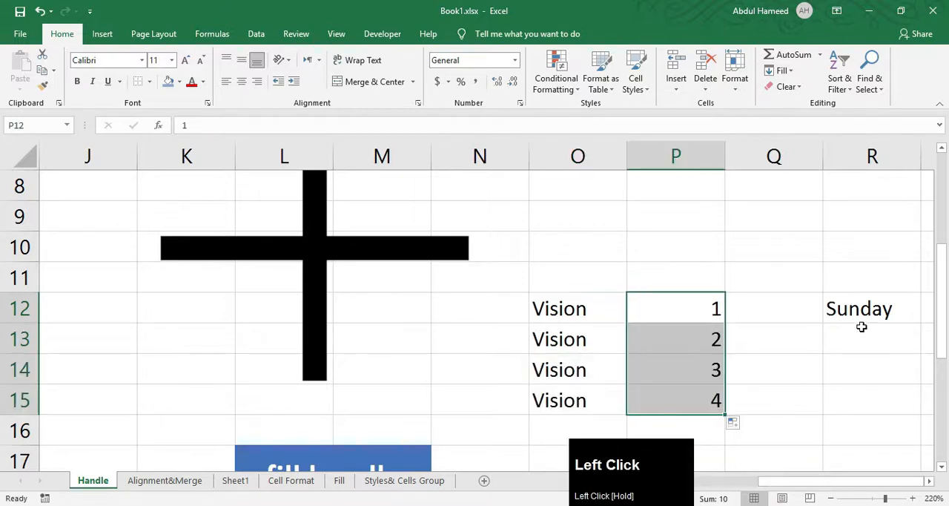
Extend the weekday series from Sunday in R12 down to Thursday in R16 with the fill handle.
click(858, 309)
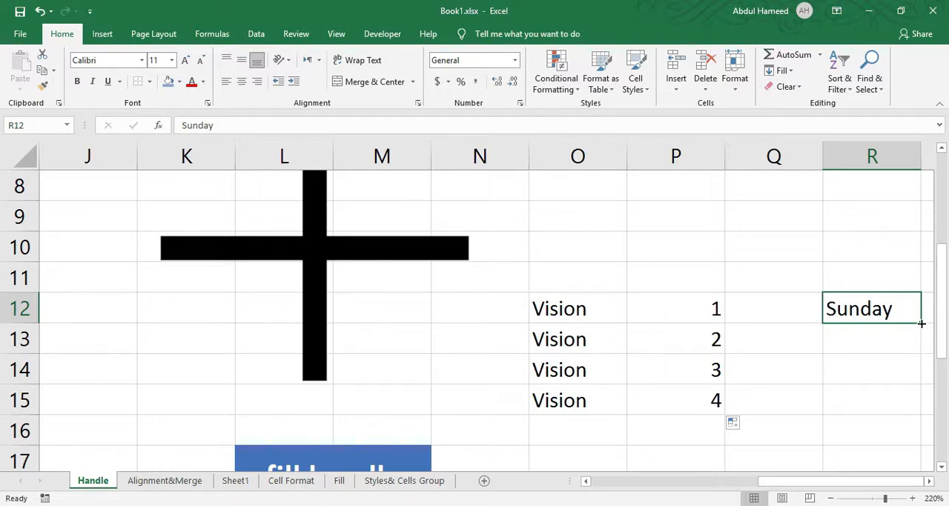
drag(922, 322, 920, 445)
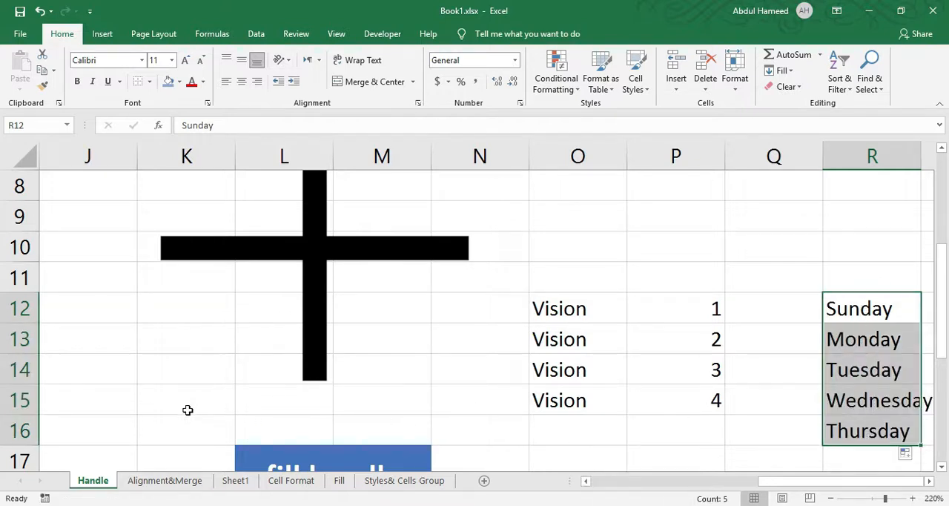
Move the "Vision" entry from cell O12 up to cell O4.
ctrl+scroll(186, 410, down, 6)
ctrl+click(237, 273)
ctrl+drag(237, 273, 238, 269)
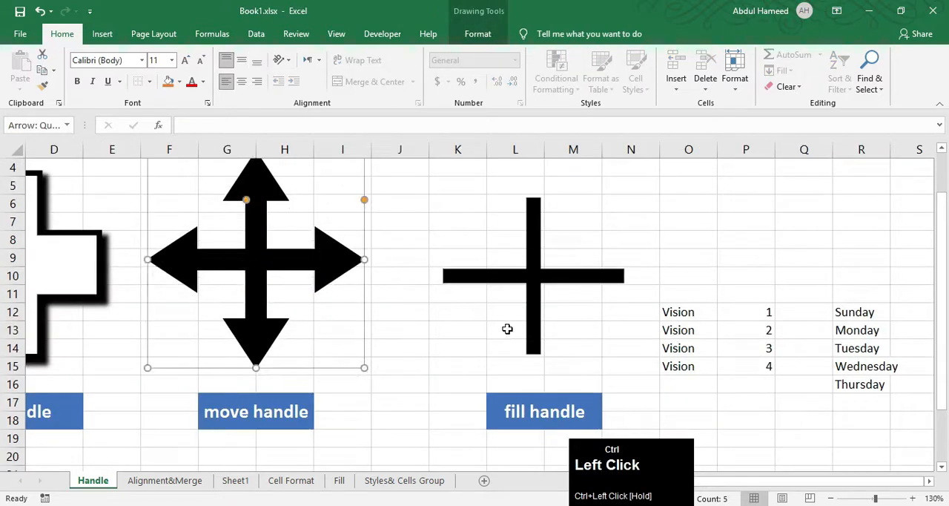
ctrl+scroll(744, 364, up, 7)
ctrl+scroll(777, 366, down, 6)
click(762, 399)
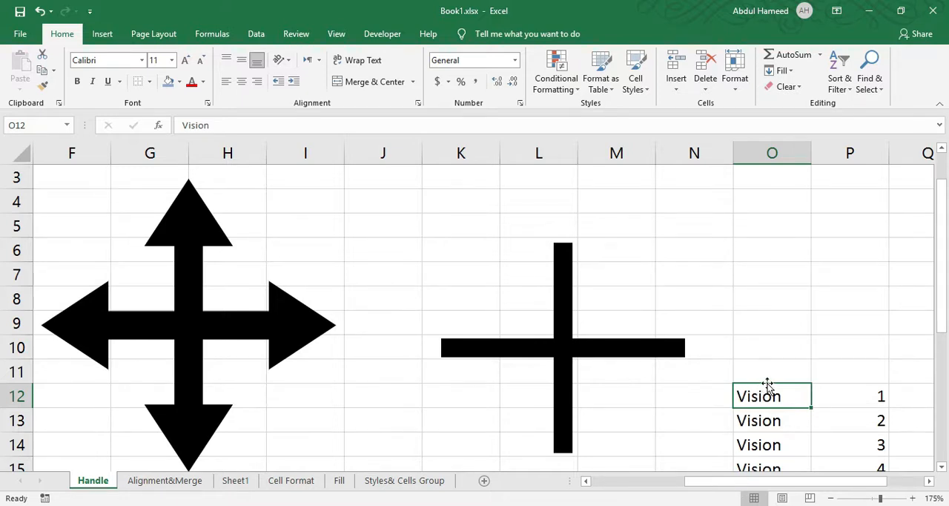
drag(768, 385, 773, 212)
Select the cell range O12:R16 next to the handle pictures.
scroll(237, 393, left, 3)
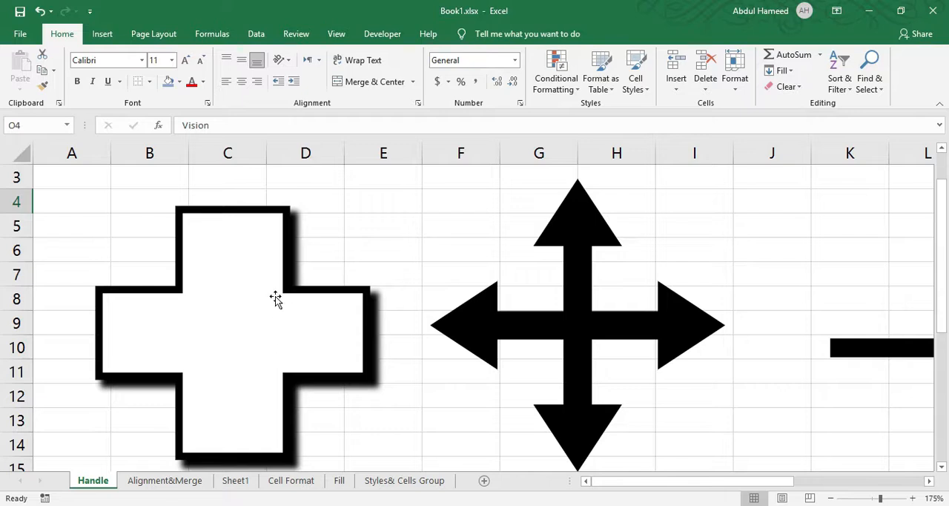
scroll(541, 323, down, 4)
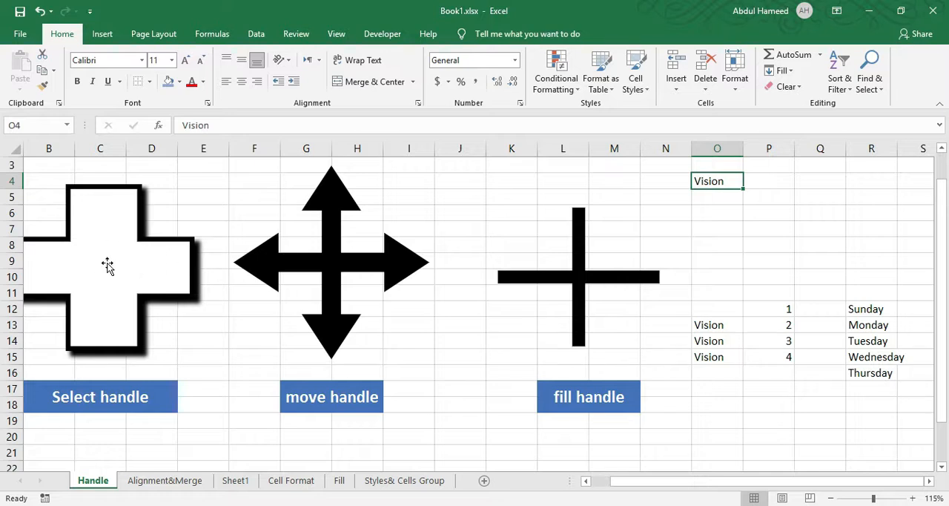
drag(711, 311, 892, 378)
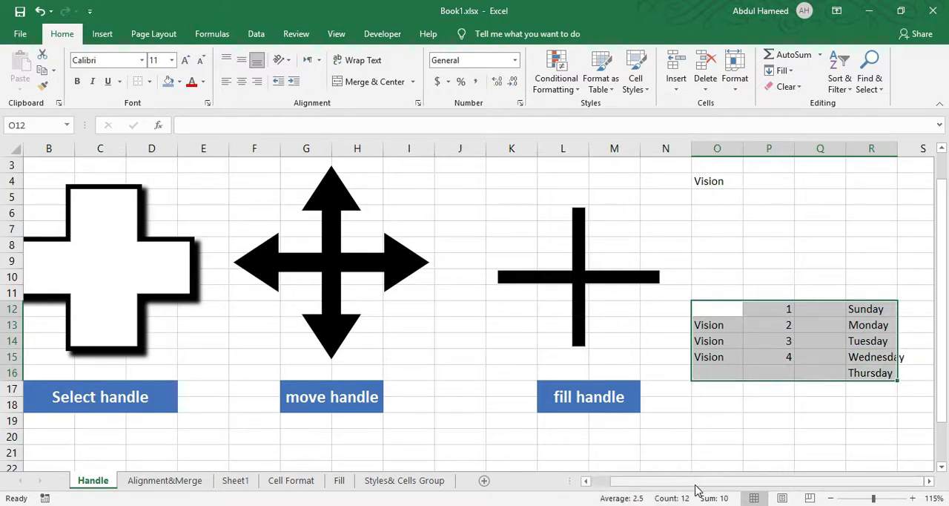
key(ctrl+b)
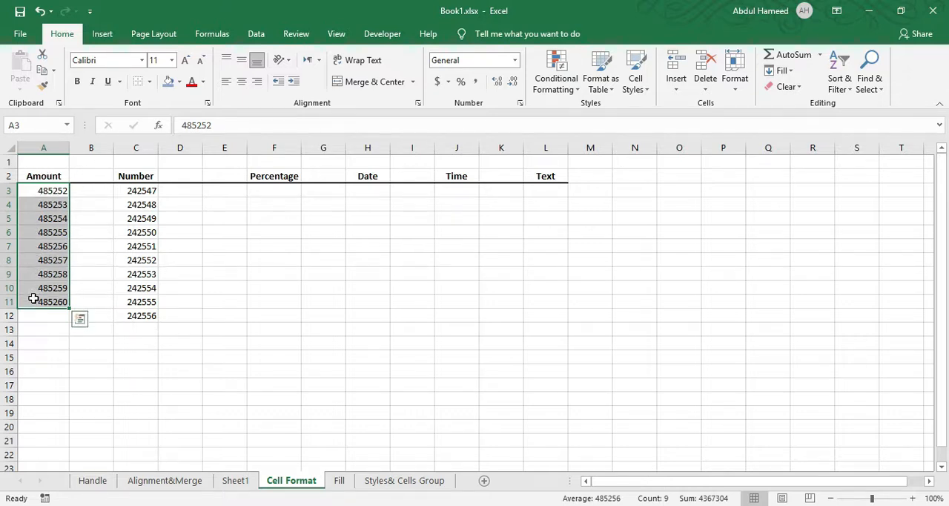
On the Cell Format sheet, apply the dollar accounting format to amounts A3:A11 and fit column A to its contents.
click(437, 81)
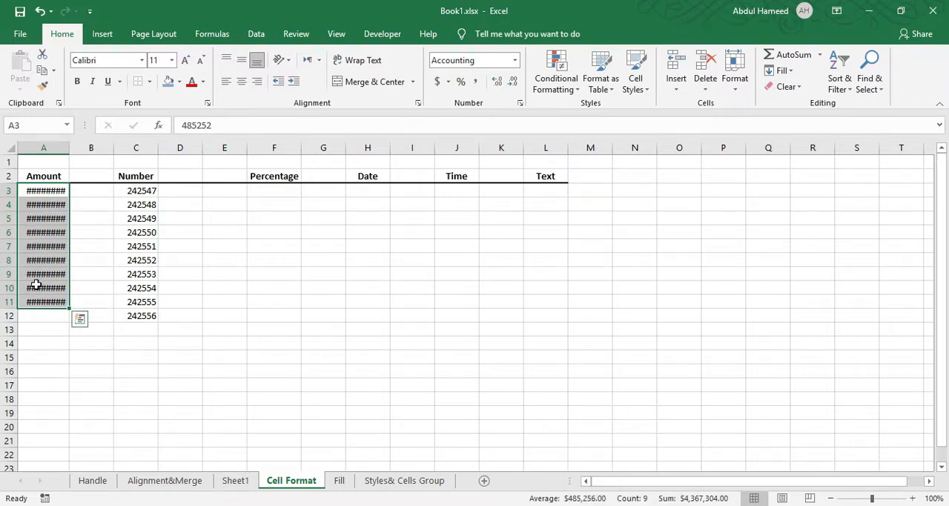
ctrl+scroll(42, 233, up, 7)
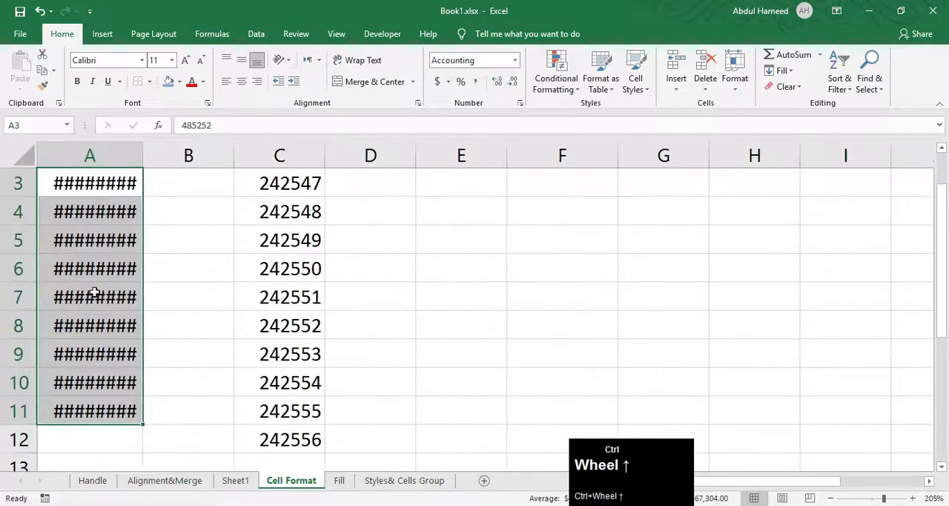
scroll(55, 237, up, 1)
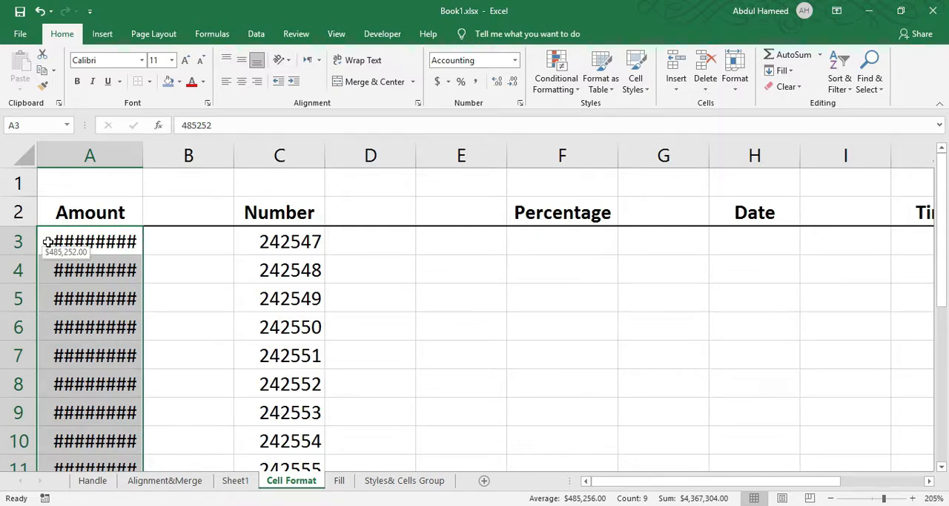
double_click(142, 151)
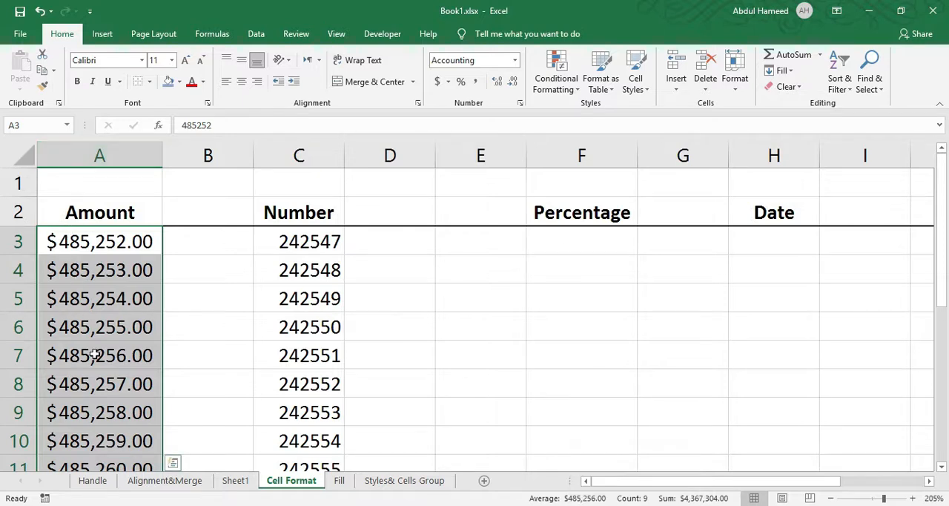
Apply the comma style to the values C3:C12 in the Number column.
drag(281, 241, 307, 404)
scroll(310, 222, up, 1)
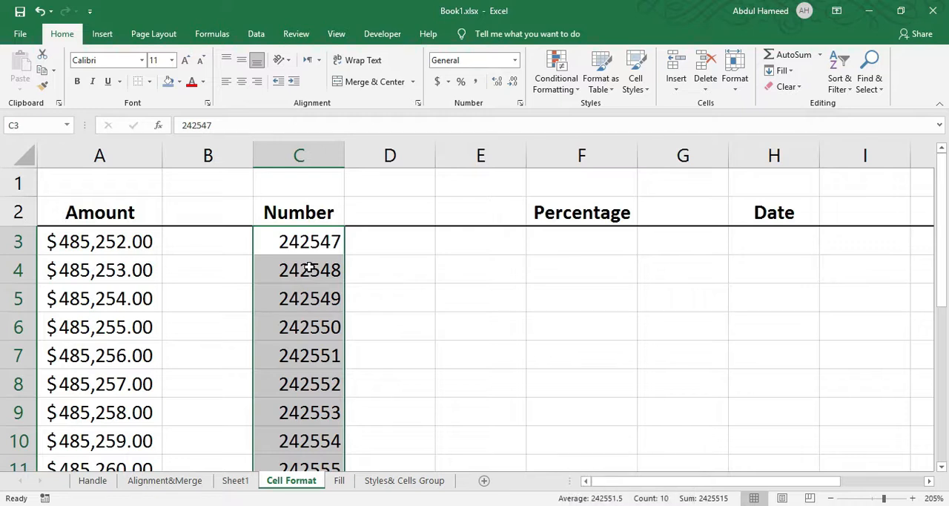
click(475, 83)
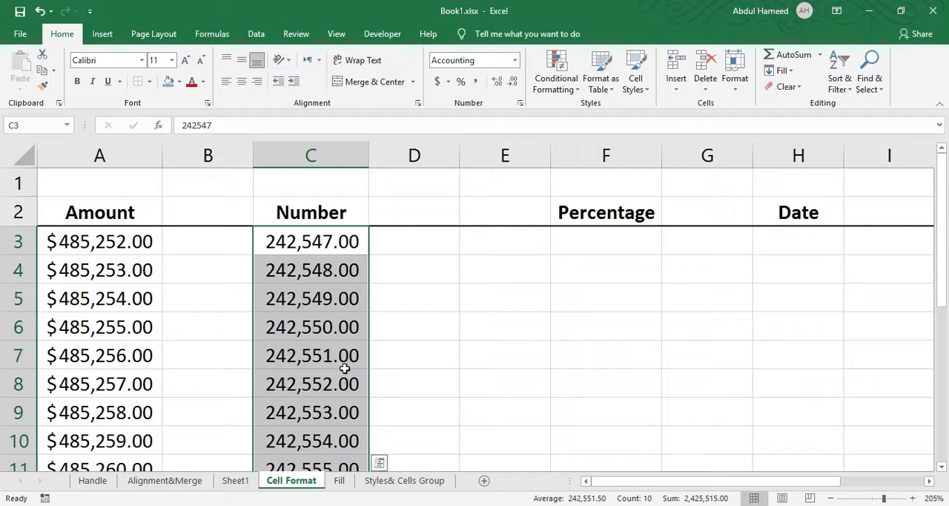
Reduce the Number column values to zero decimal places and restore them to two.
click(512, 83)
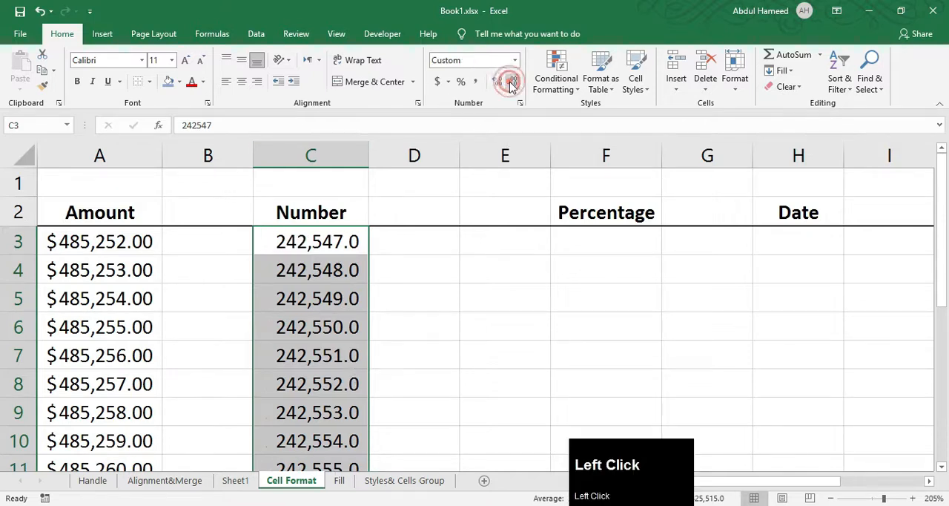
click(511, 84)
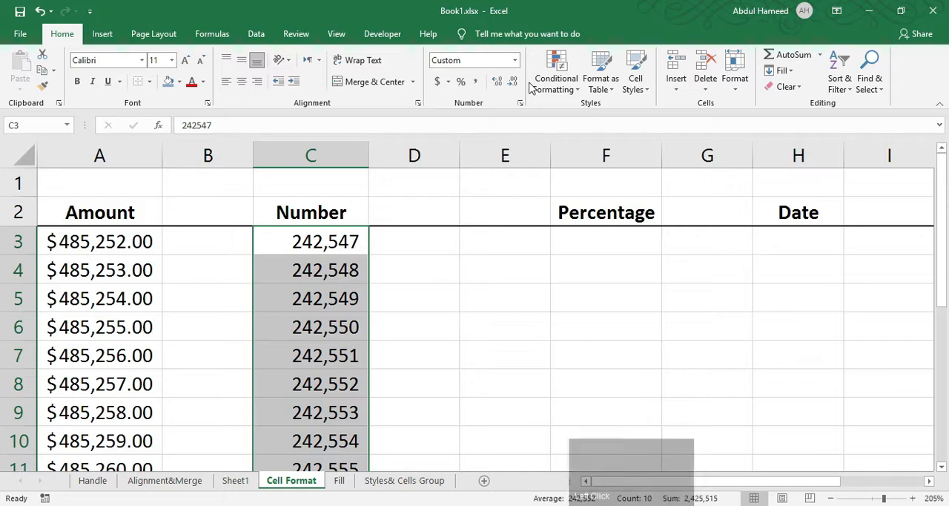
click(498, 83)
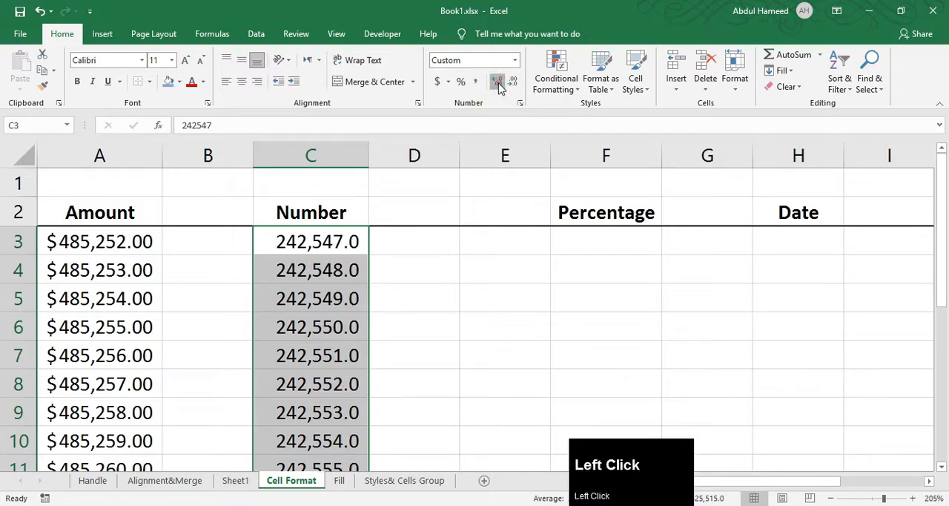
click(499, 84)
Format the cells under the Percentage heading as Percentage and enter 3, 6, 8, 5, 4 and 5 in F3:F8.
drag(572, 244, 582, 450)
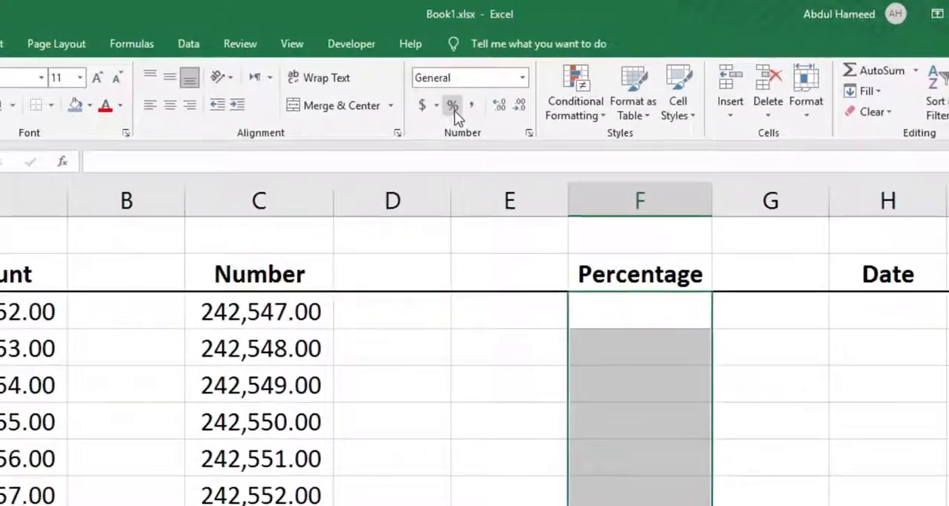
click(456, 96)
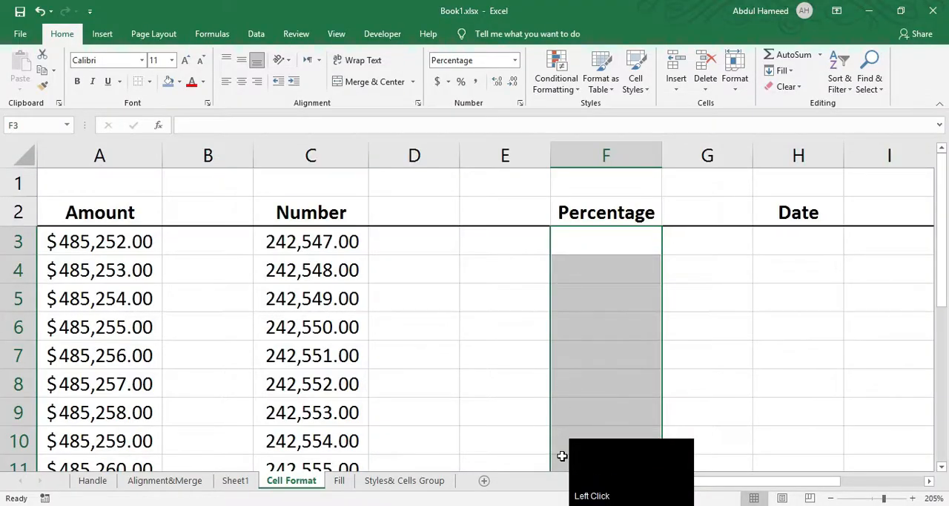
click(572, 250)
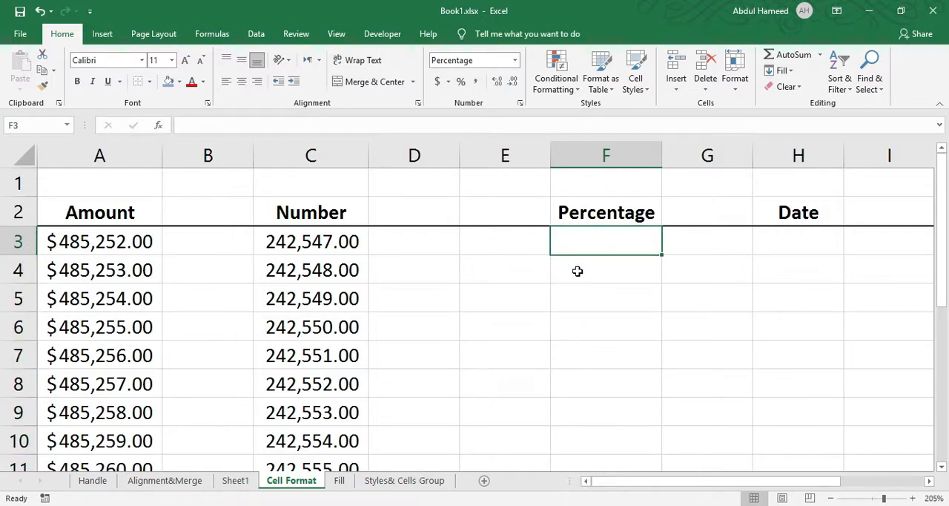
text(3)
key(Down)
text(6)
key(Down)
text(8)
key(Down)
text(5)
key(Down)
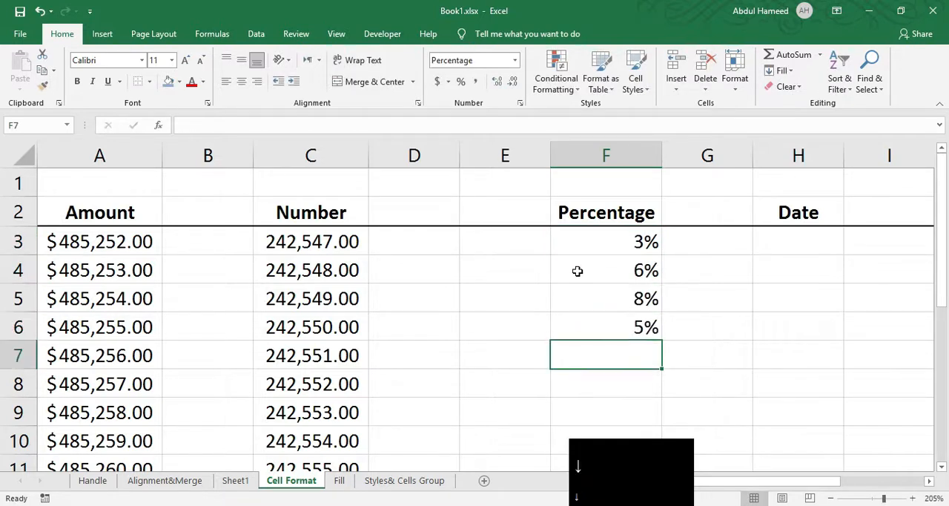
key(4)
key(Down)
text(5)
key(Down)
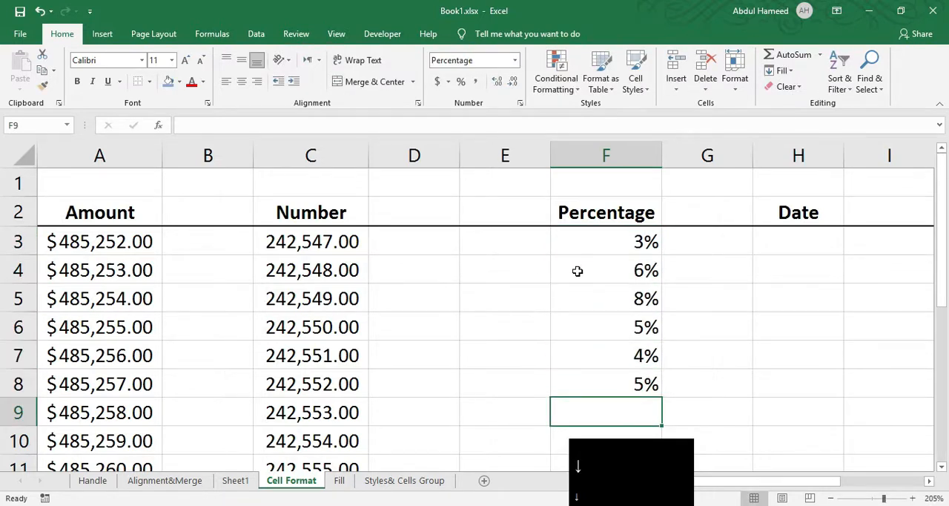
Enter the plain numbers 5, 56, 5 and 4 in E3:E6 beside the percentages.
click(469, 253)
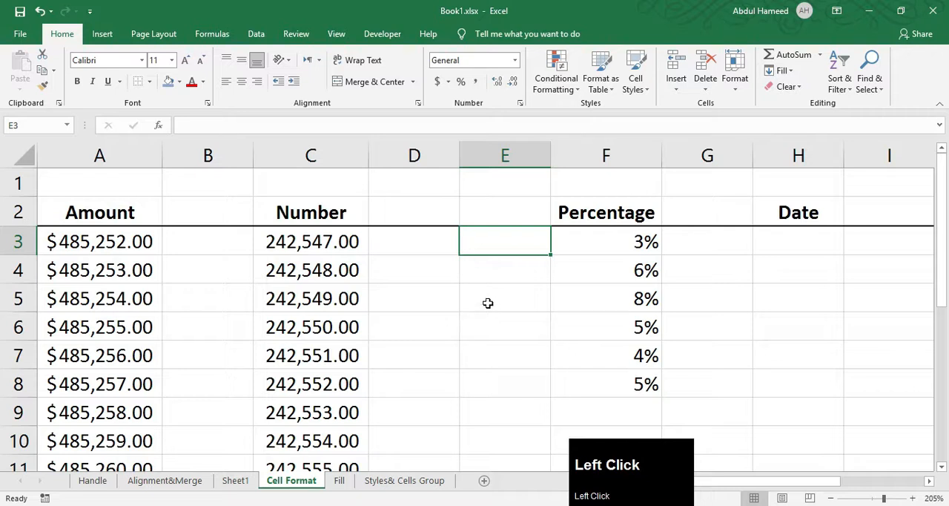
text(5)
key(Down)
key(Down)
text(56)
key(Down)
text(5)
key(Down)
text(4)
key(Down)
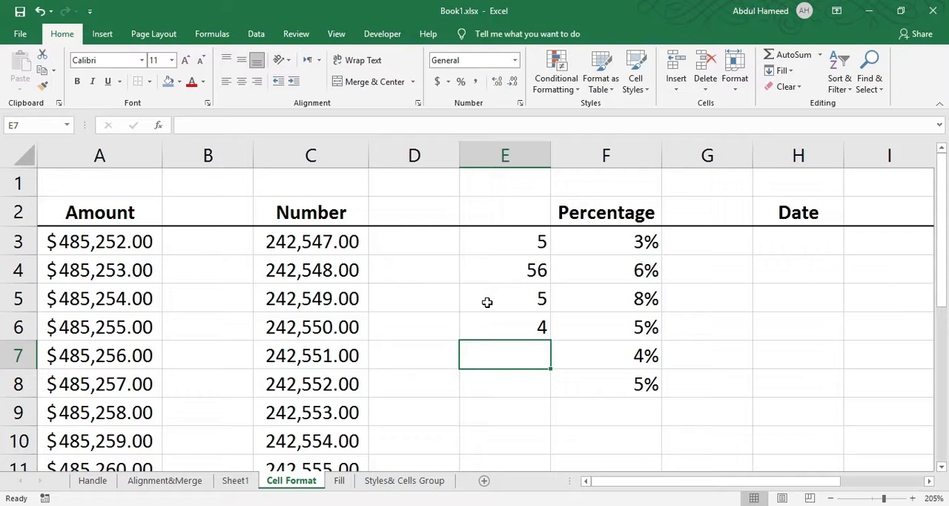
Insert the current time, 11:50 PM, in cell H3 under the Date heading.
drag(674, 479, 752, 483)
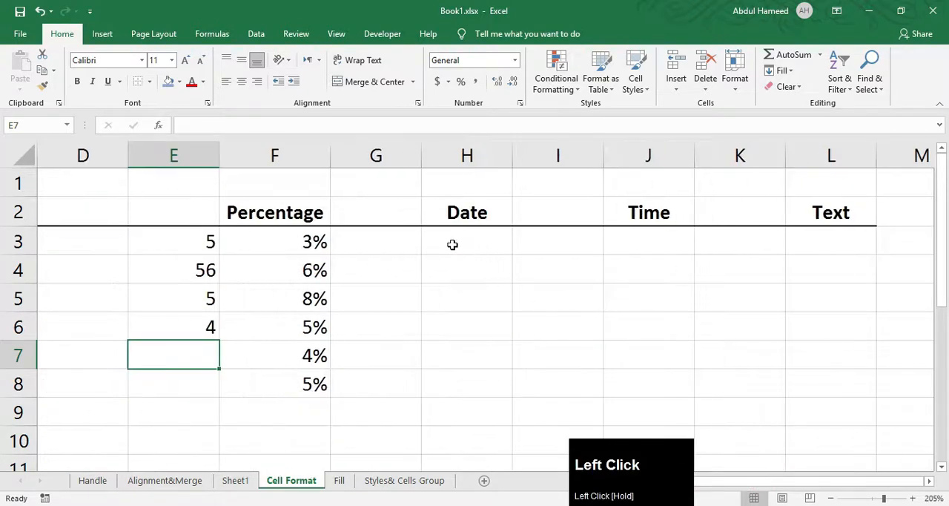
click(452, 244)
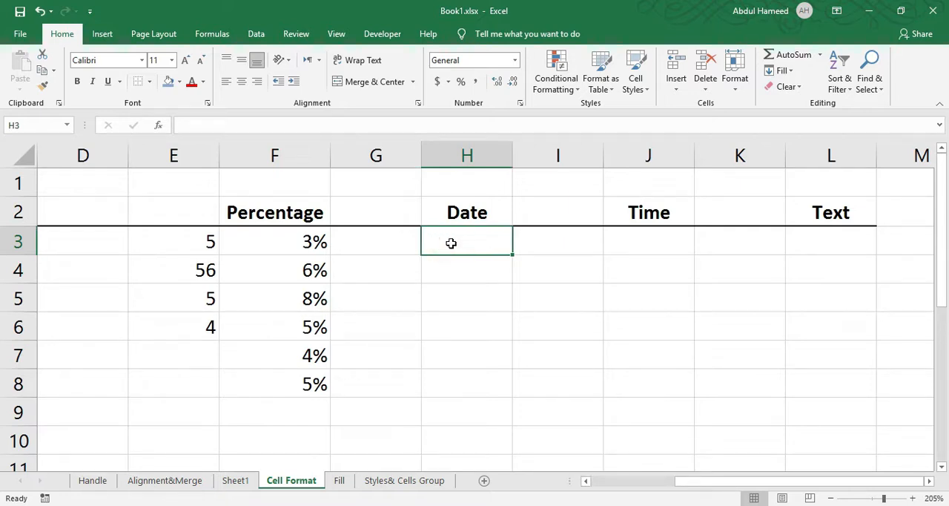
key(ctrl+shift+semicolon)
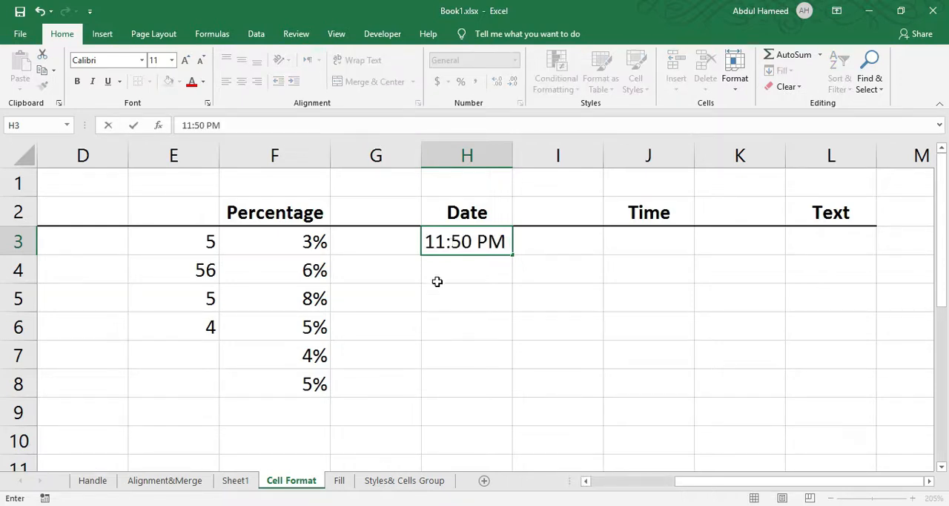
click(483, 271)
click(444, 238)
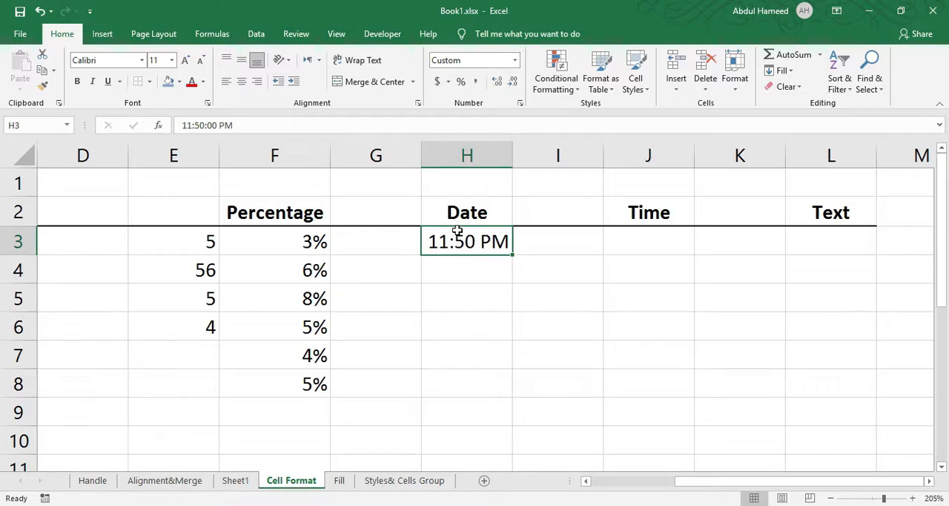
Change the number format of cell H3 to Percentage.
click(515, 60)
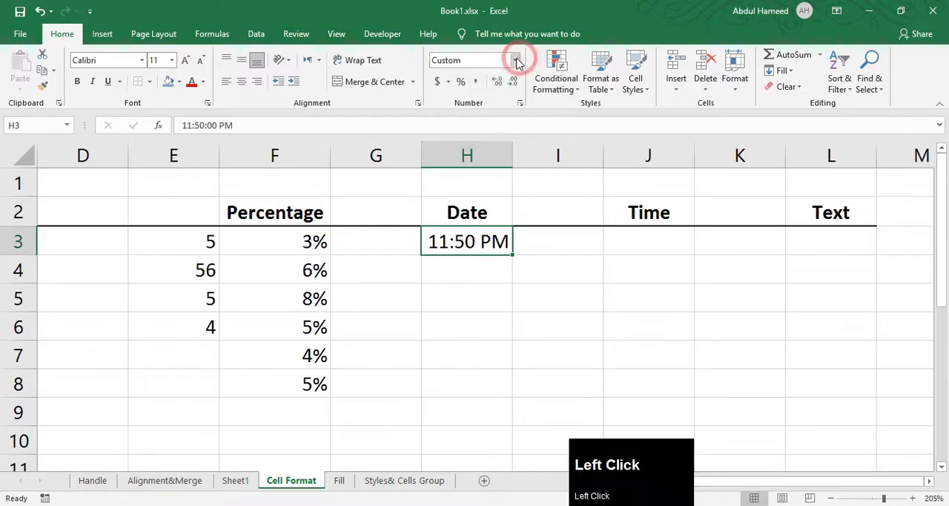
click(514, 60)
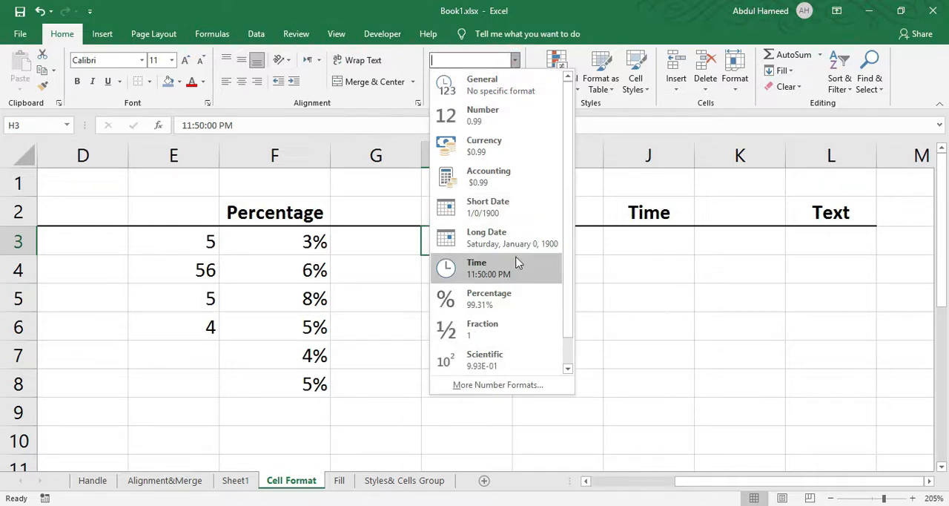
click(489, 294)
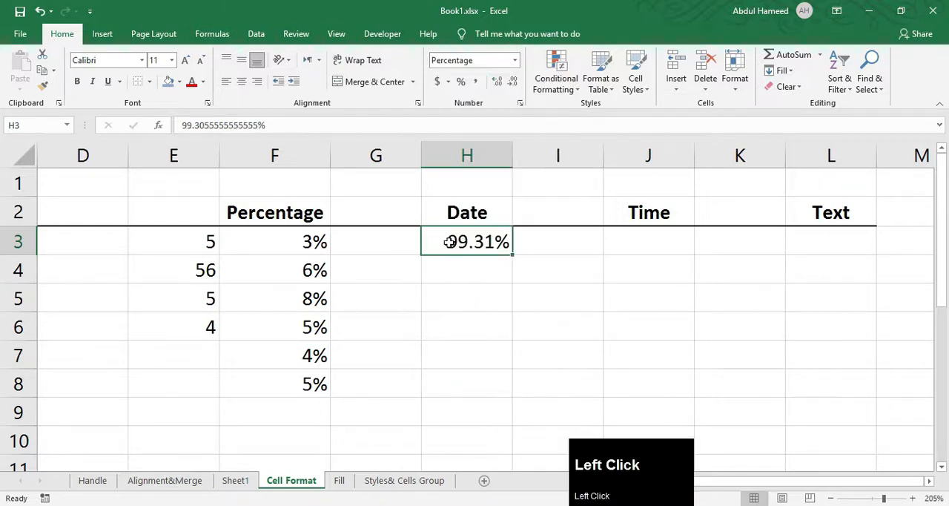
Undo the percentage format on cell H3 and apply the Time number format instead.
key(ctrl+z)
click(515, 60)
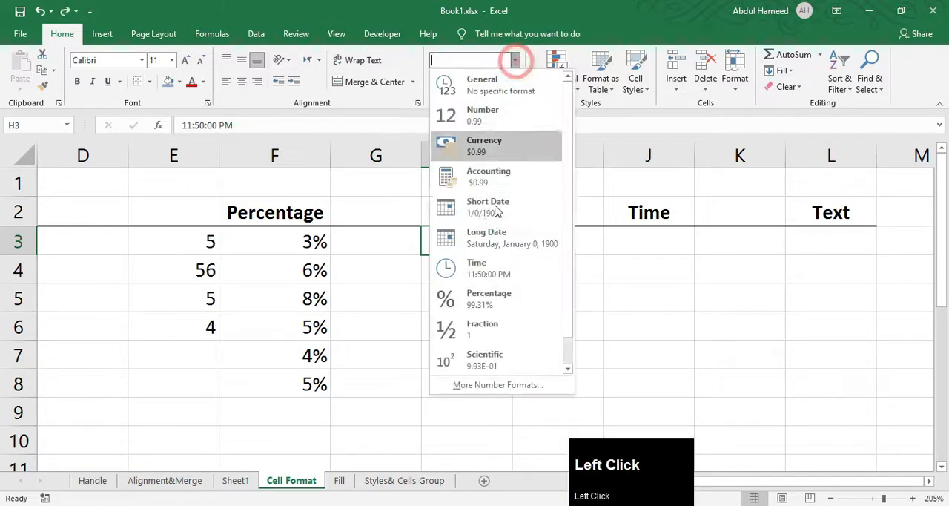
click(479, 276)
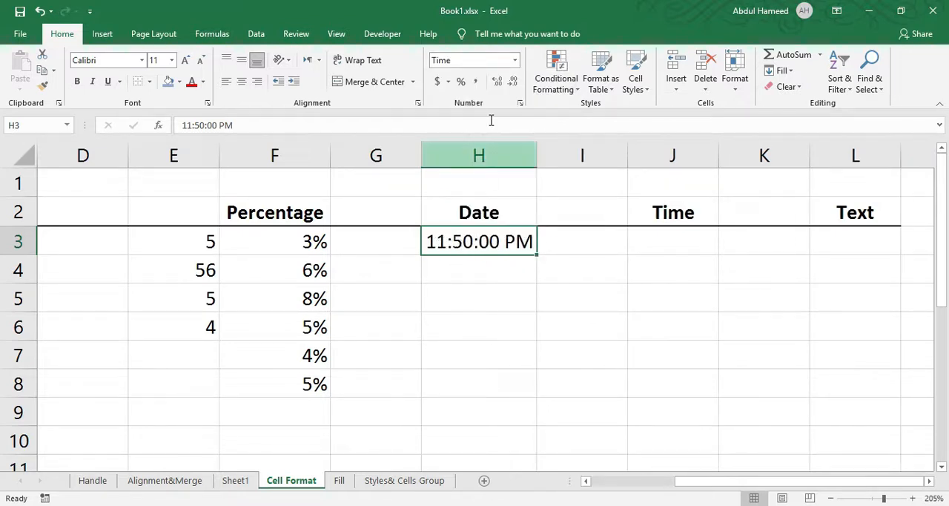
click(520, 103)
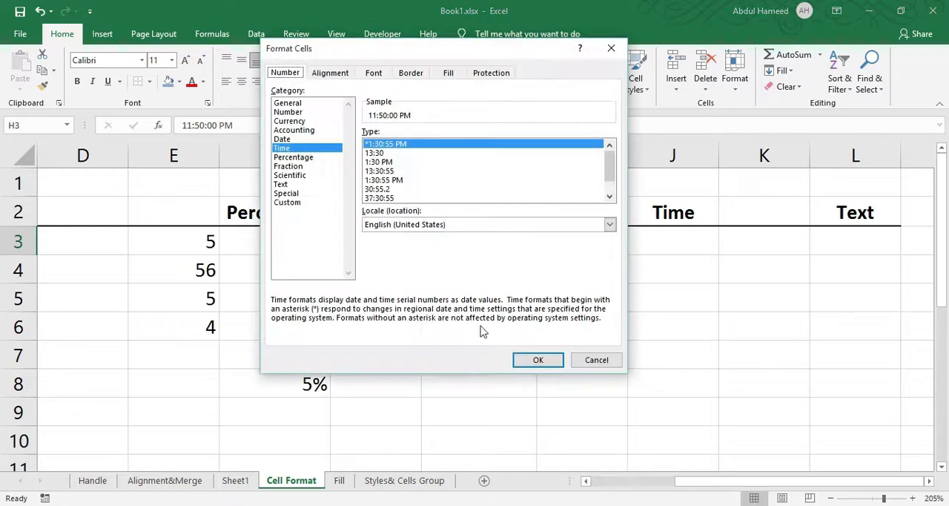
click(597, 359)
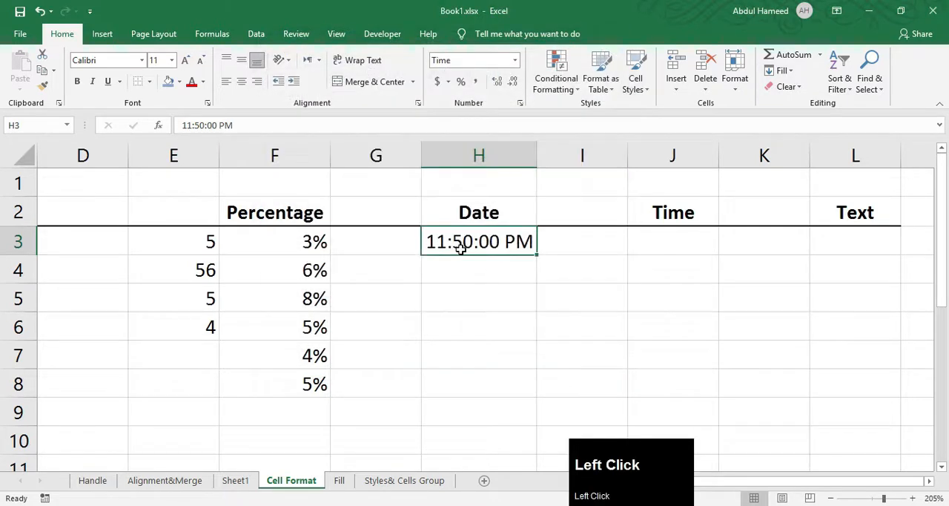
Format cell H3 with the combined date and time type 3/14/12 1:30 PM from the Time category.
right_click(461, 250)
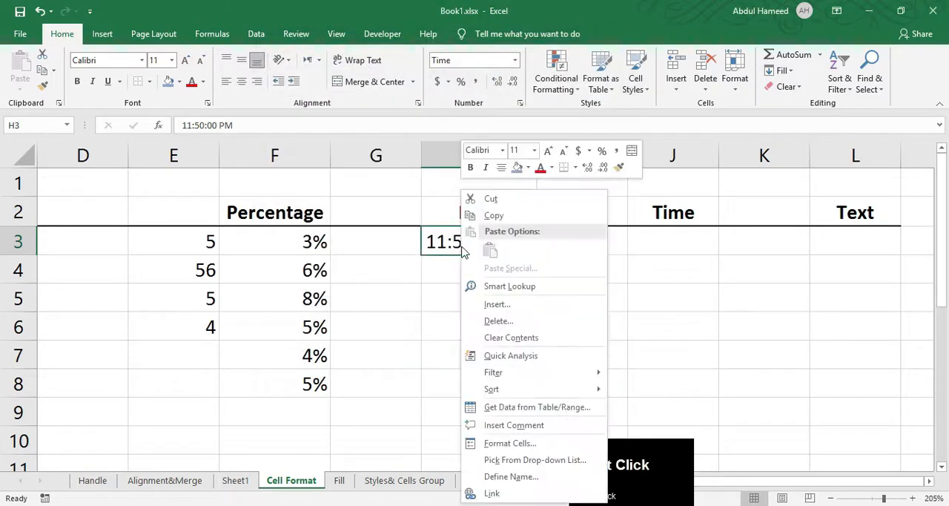
click(514, 445)
drag(392, 175, 557, 40)
click(614, 182)
scroll(613, 180, down, 1)
click(615, 172)
scroll(630, 189, down, 1)
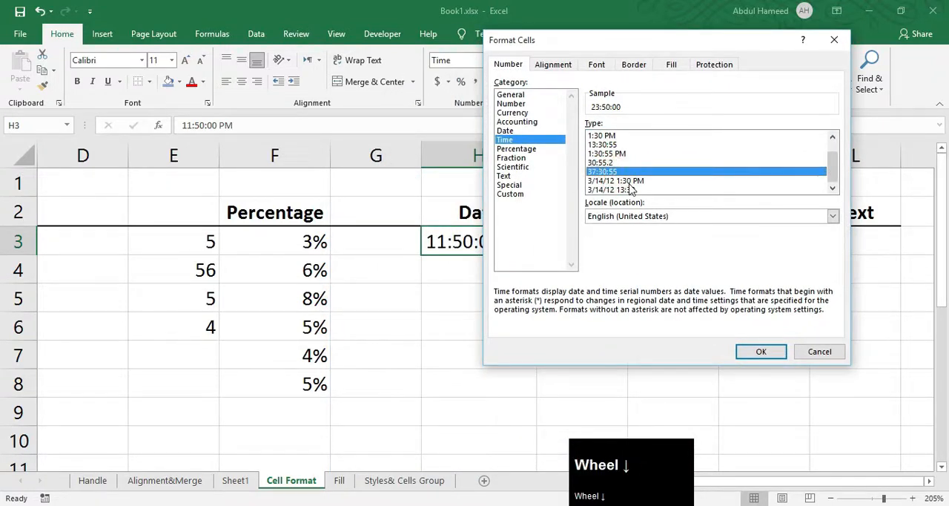
click(602, 154)
click(601, 136)
click(602, 144)
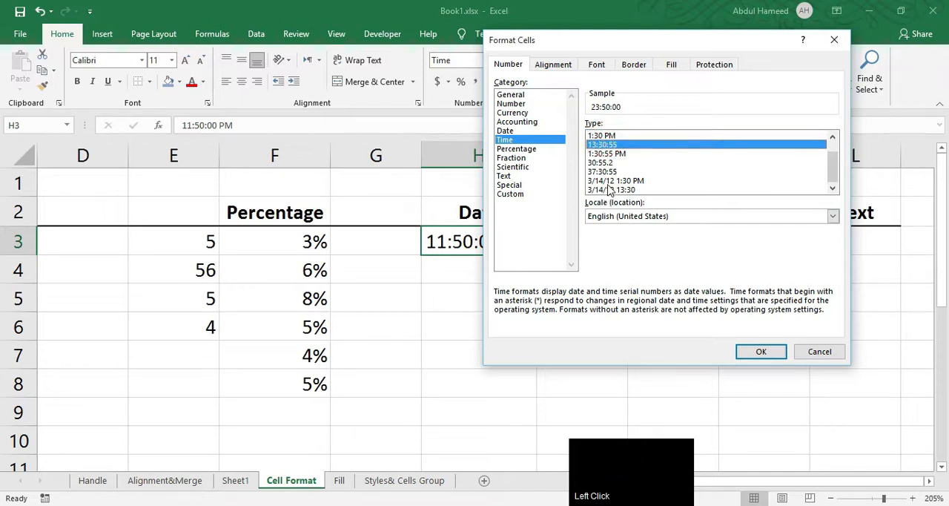
click(608, 182)
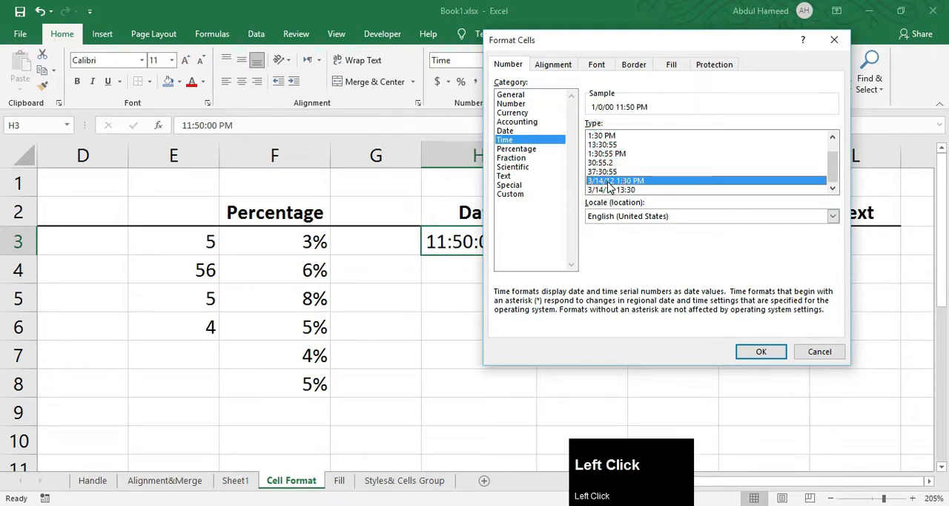
click(761, 352)
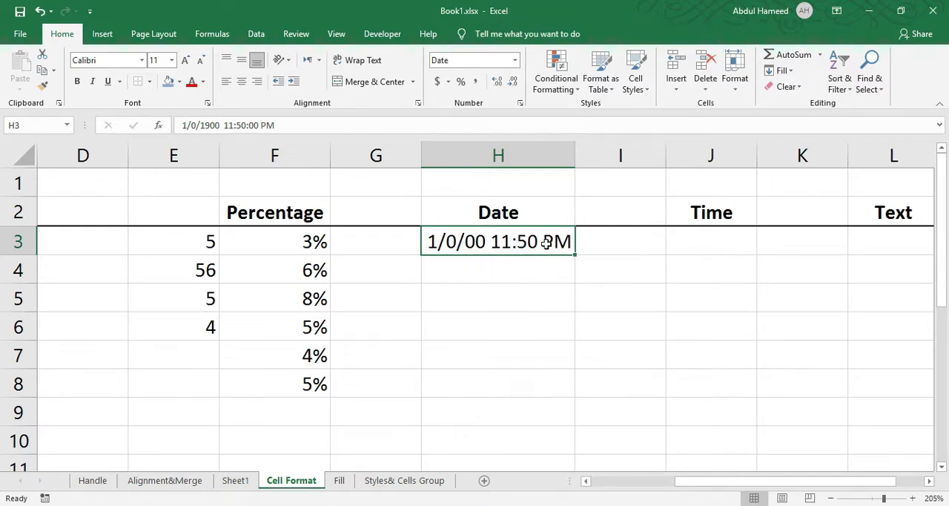
Insert the current date, 9/21/2021, in cell J3 under the date heading.
click(669, 230)
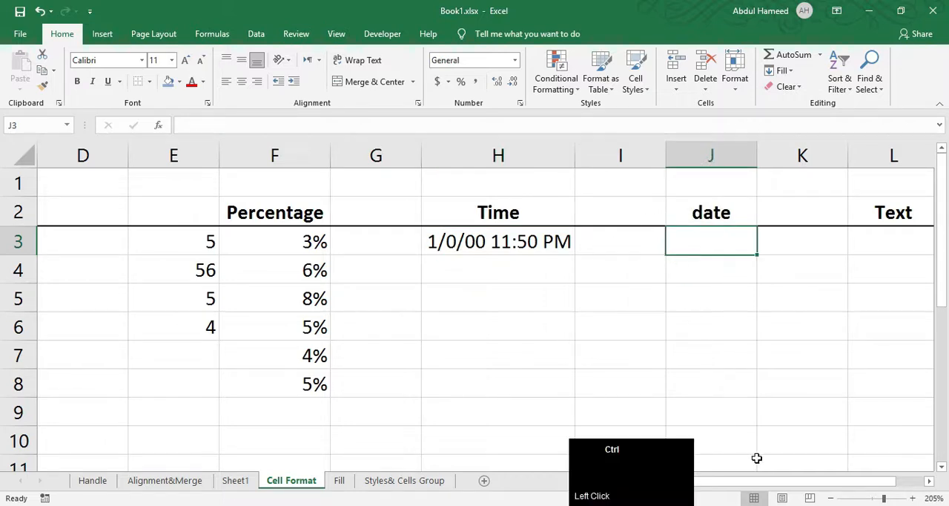
key(ctrl+semicolon)
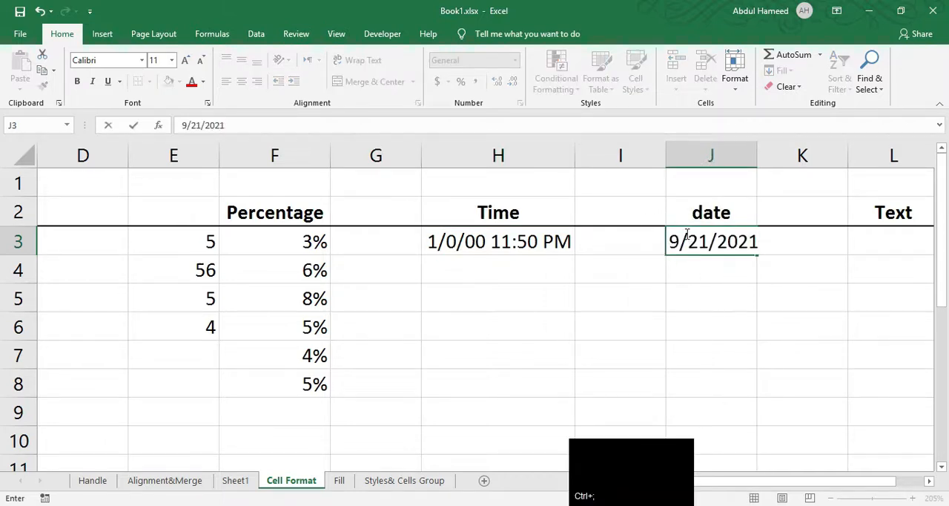
click(697, 242)
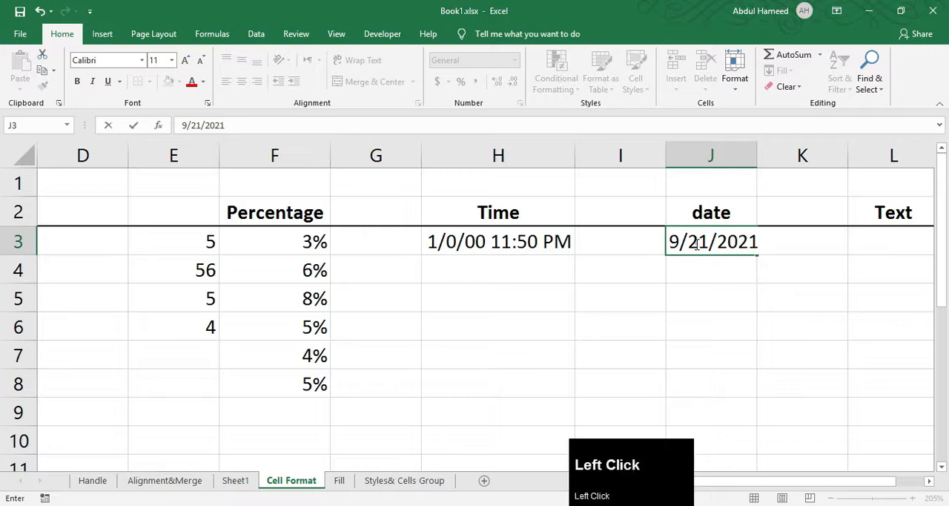
click(686, 356)
Apply the Long Date number format to cell J3.
click(682, 240)
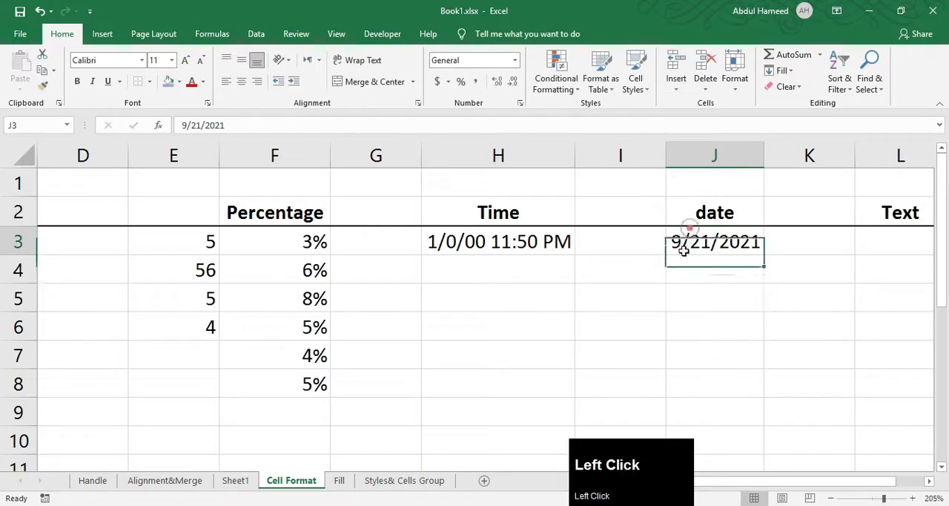
click(515, 60)
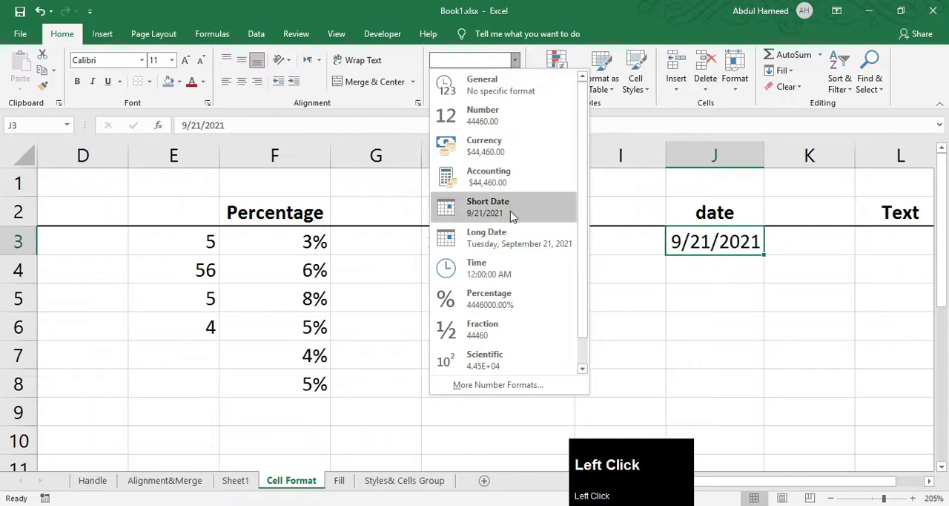
click(515, 239)
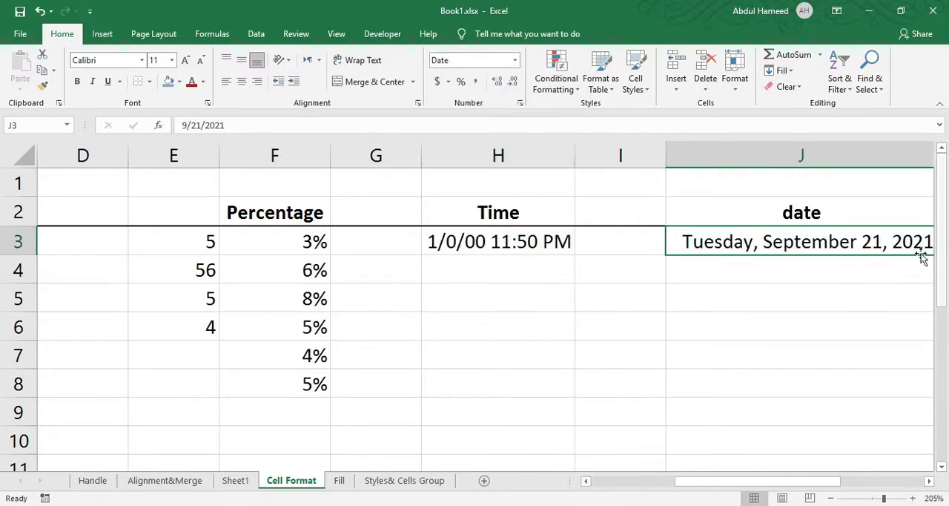
Change the date format of cell J3 to the 14-Mar-12 type.
click(520, 104)
click(375, 163)
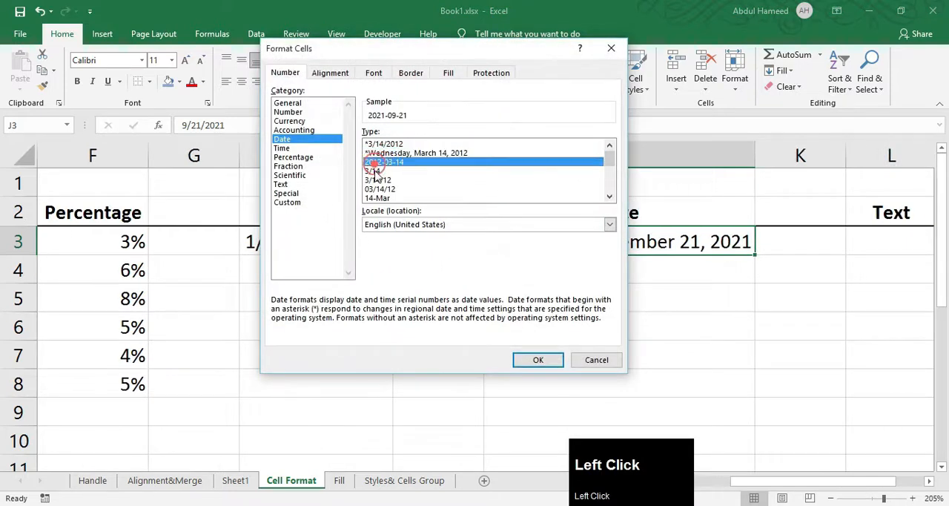
scroll(396, 194, down, 1)
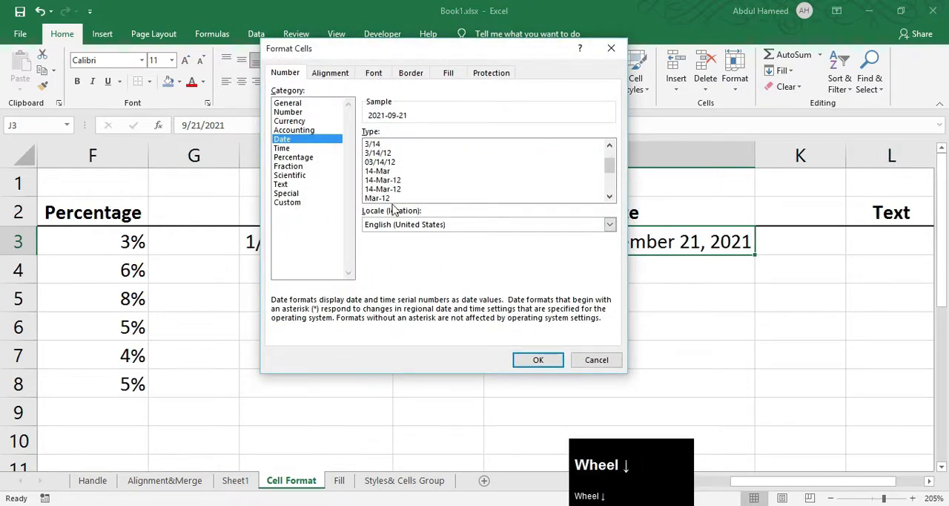
click(389, 181)
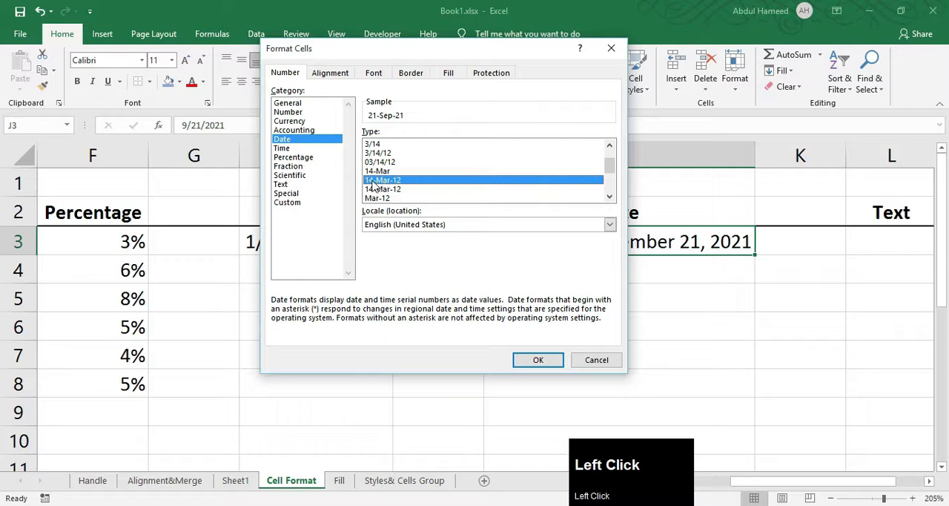
click(539, 359)
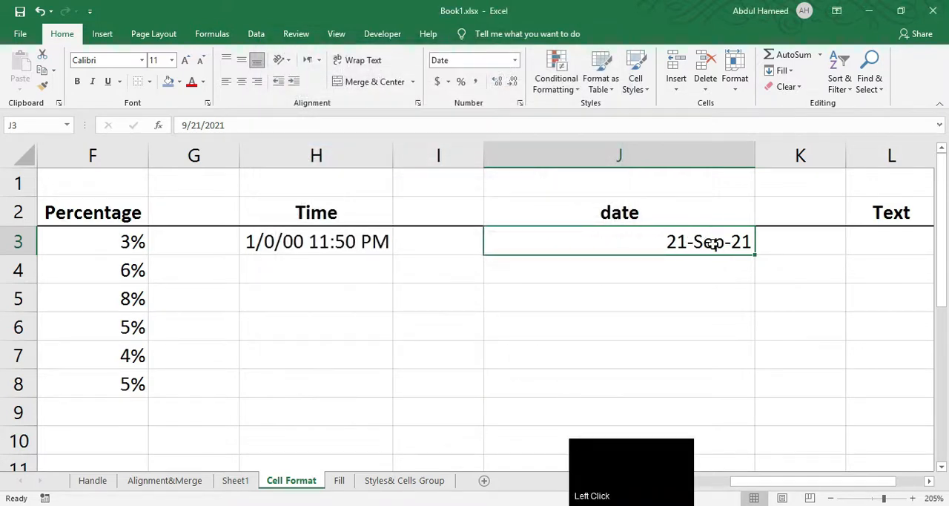
On the Fill sheet, enter 1 and 2 in B4:B5 under number and extend the series down to B22.
click(339, 480)
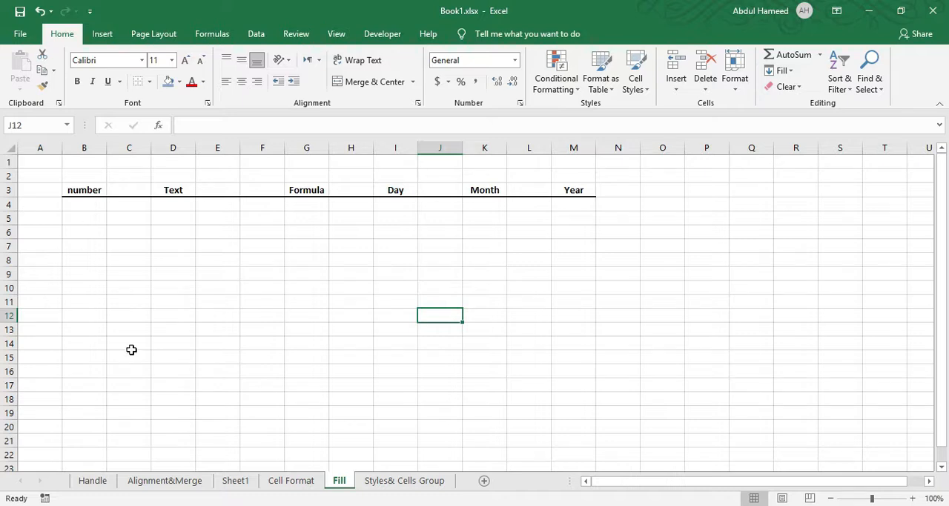
click(85, 204)
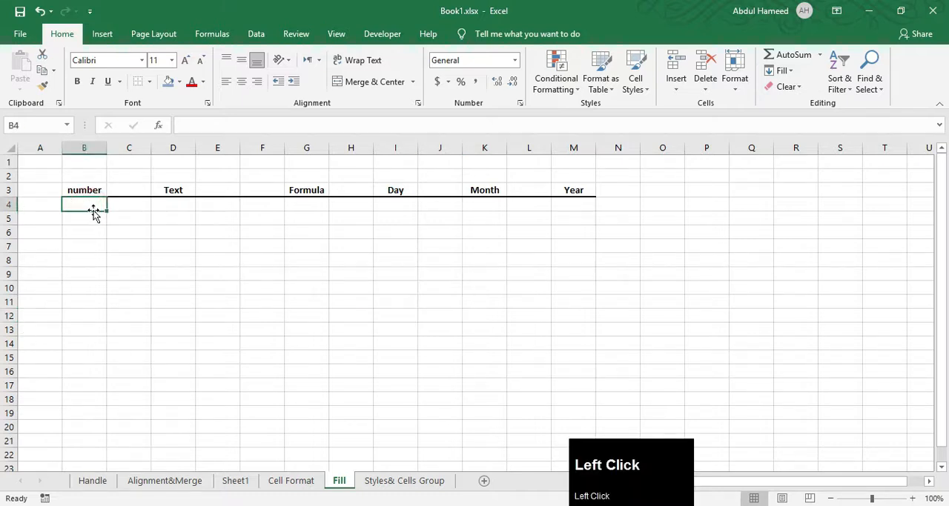
text(1)
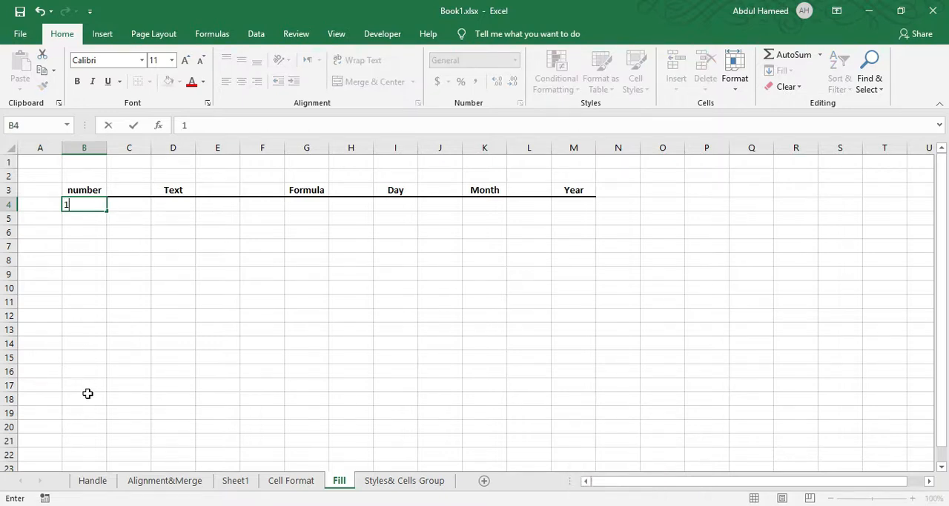
click(92, 220)
text(2)
click(136, 259)
click(86, 203)
drag(87, 212, 97, 457)
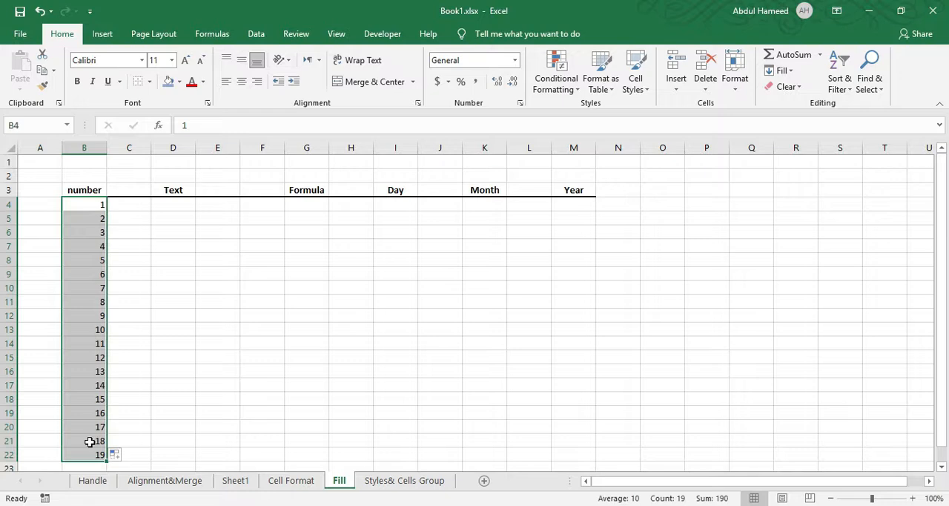
Enter Excel1 in D4 under the Text heading and fill the numbered series down to D22.
click(172, 210)
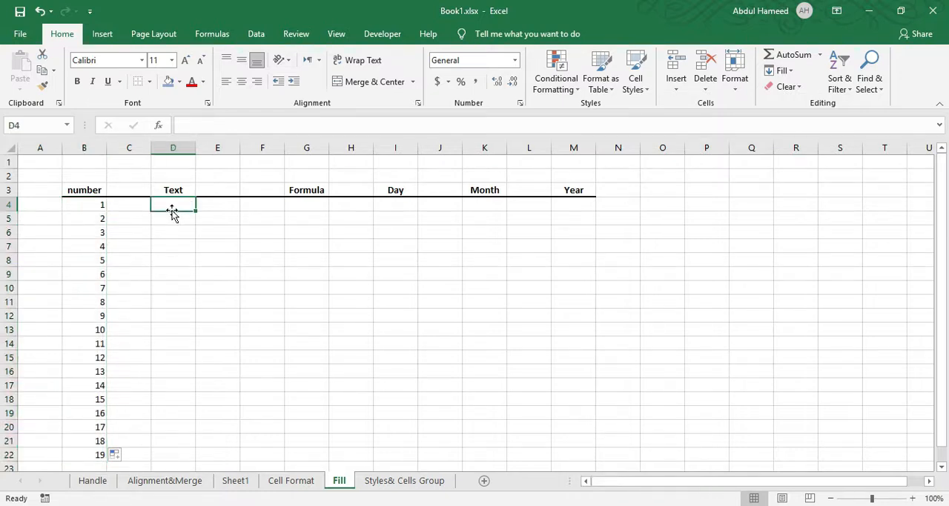
text(Excel)
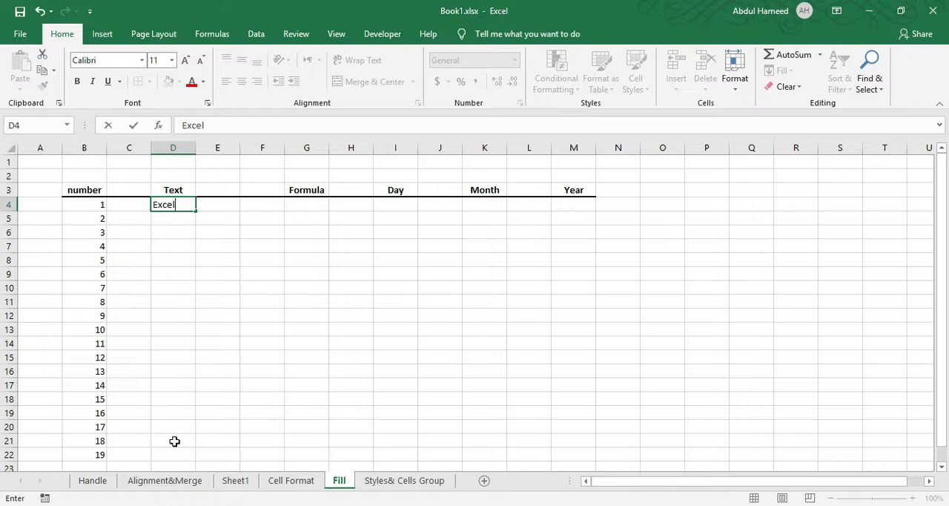
text(1)
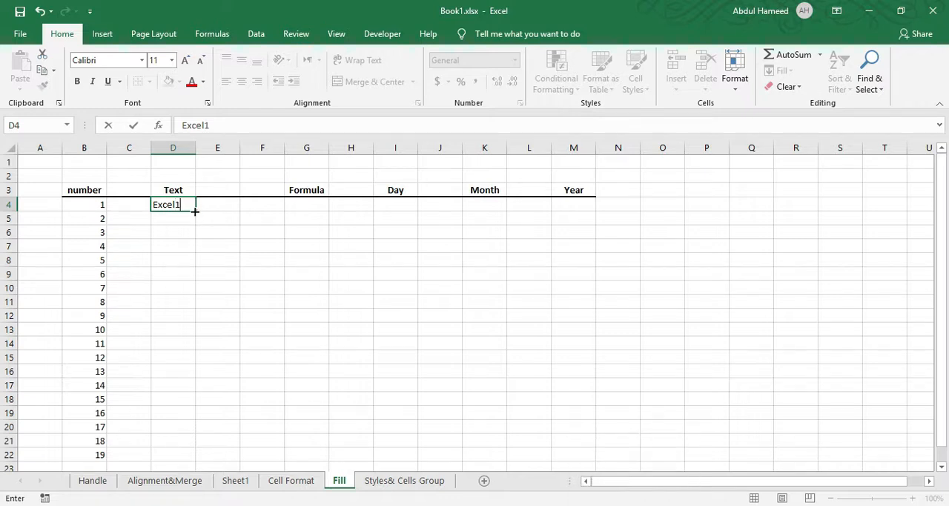
key(ctrl)
drag(194, 212, 172, 459)
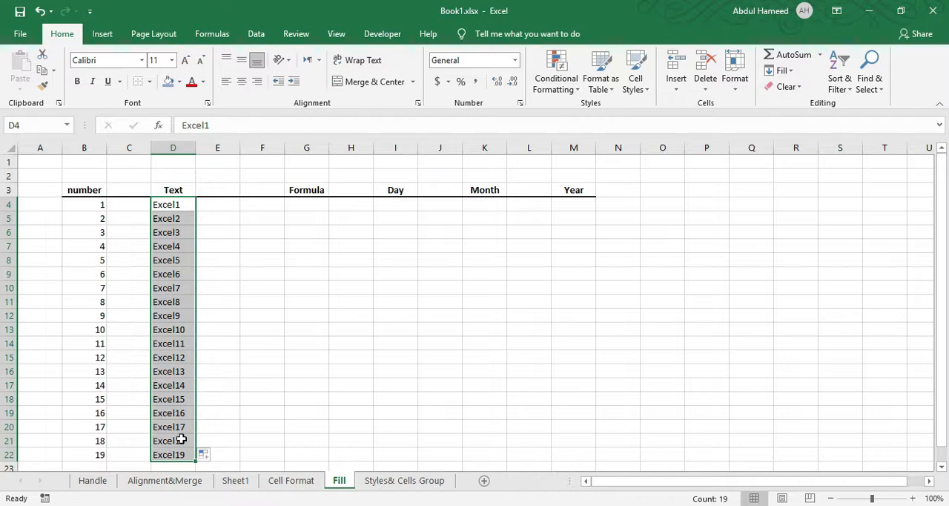
Enter 3 in cell E4 and 4 in cell F4 as inputs for the Formula column.
click(305, 203)
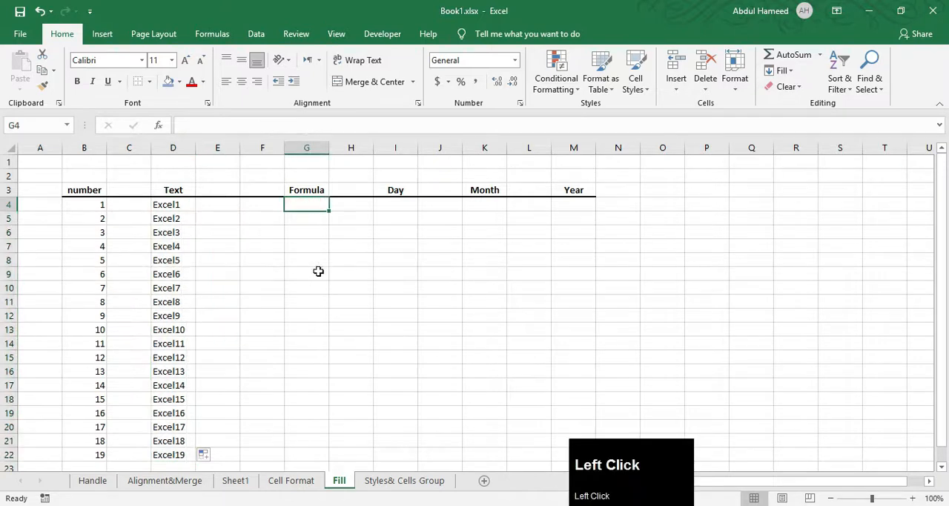
click(218, 210)
text(3)
key(Right)
text(4)
key(Right)
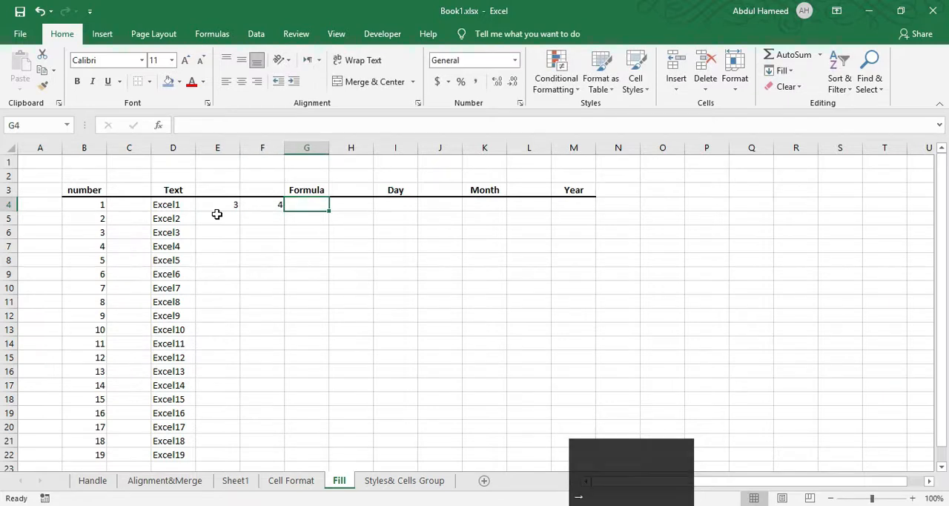
Enter the formula =E4+F4 in cell G4 under the Formula heading and reselect that cell.
text(=)
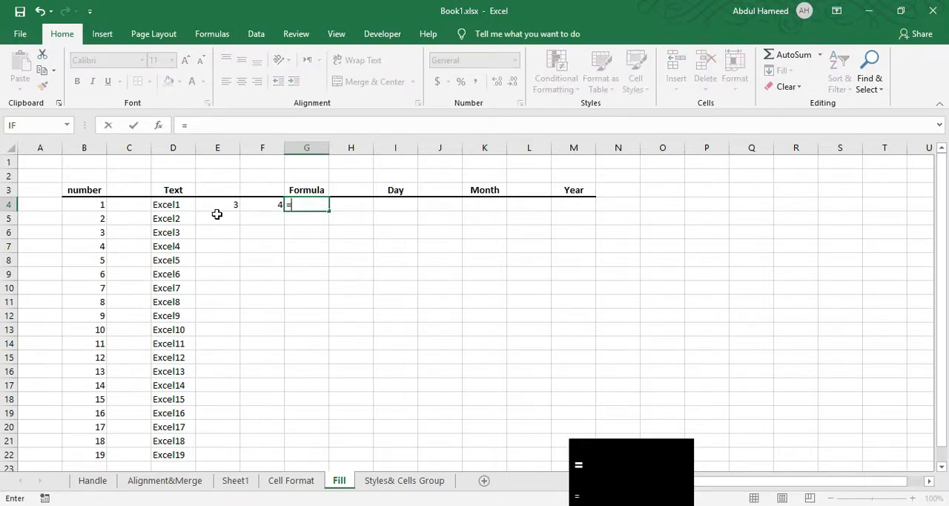
click(222, 204)
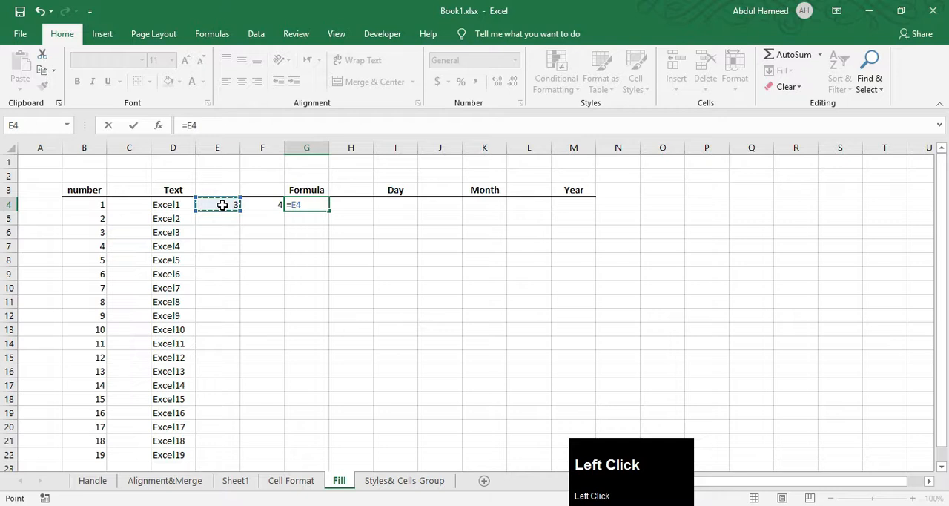
text(+)
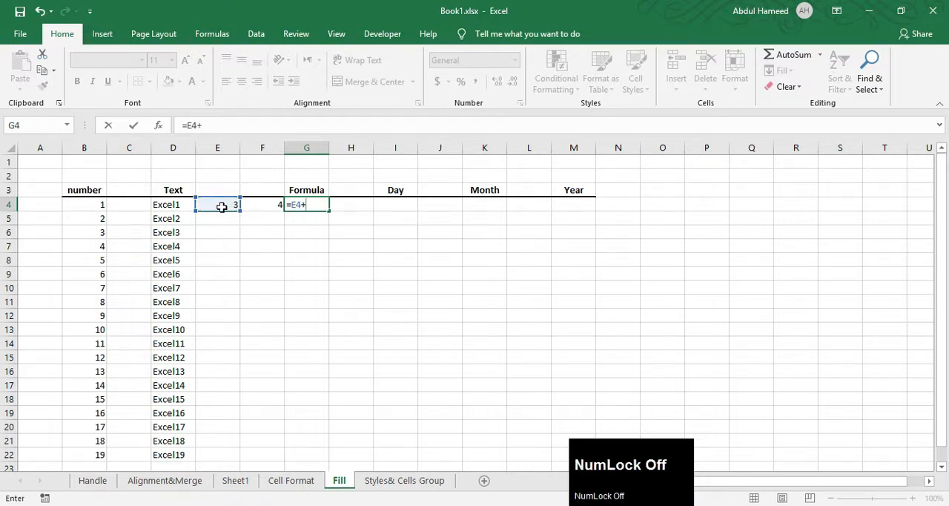
click(279, 211)
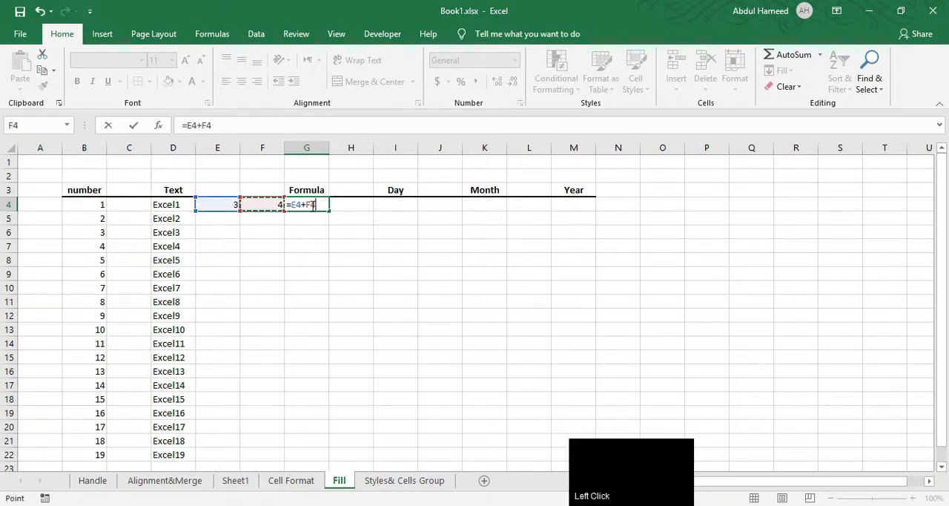
key(Return)
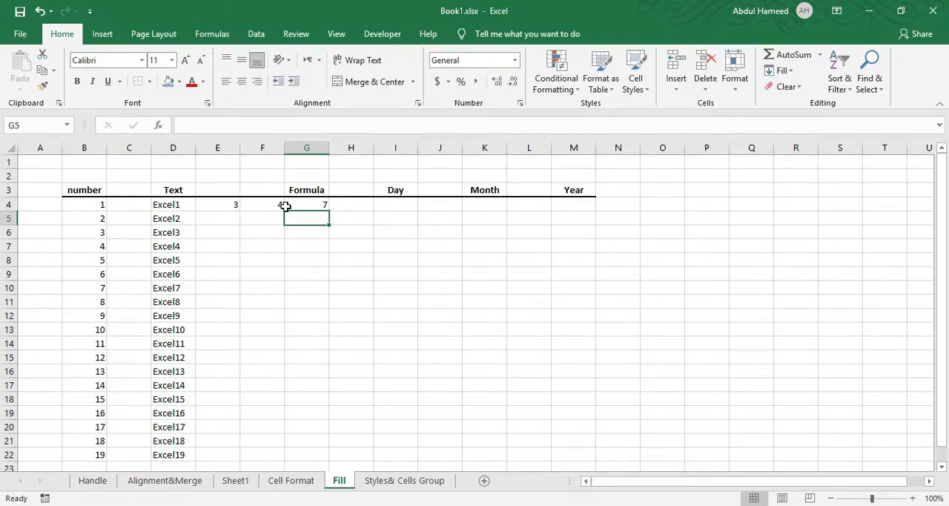
click(222, 218)
click(314, 205)
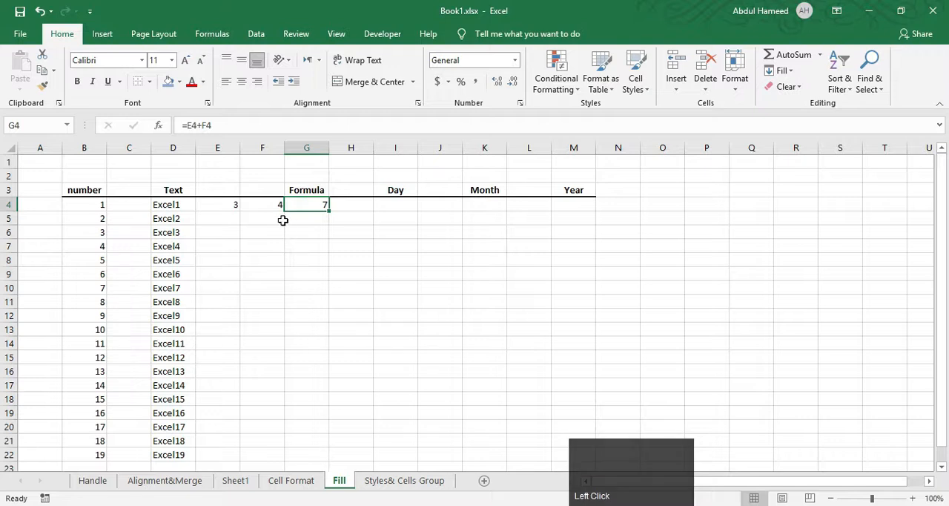
Fill the G4 formula down to G21, then enter 2 in cell E5 and 3 in cell F5.
drag(327, 211, 320, 445)
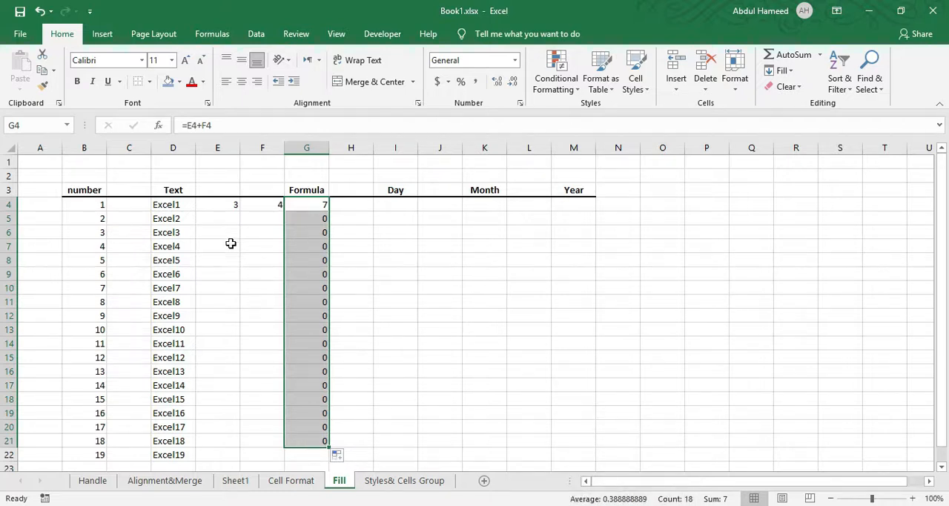
click(225, 215)
click(258, 223)
click(229, 240)
click(227, 217)
text(2)
key(Right)
text(3)
key(Down)
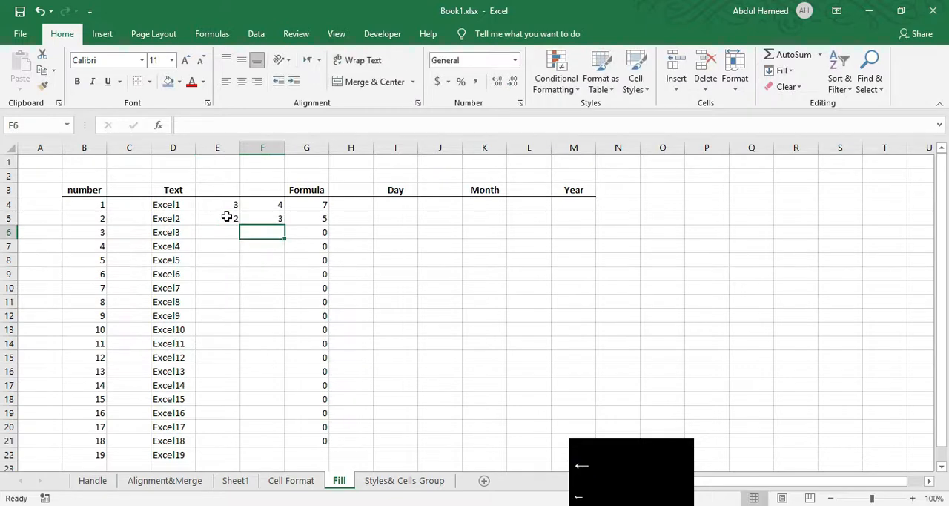
Enter 5 and 7 in cells E6:F6 and 3 and 6 in cells E7:F7 as further formula inputs.
key(Left)
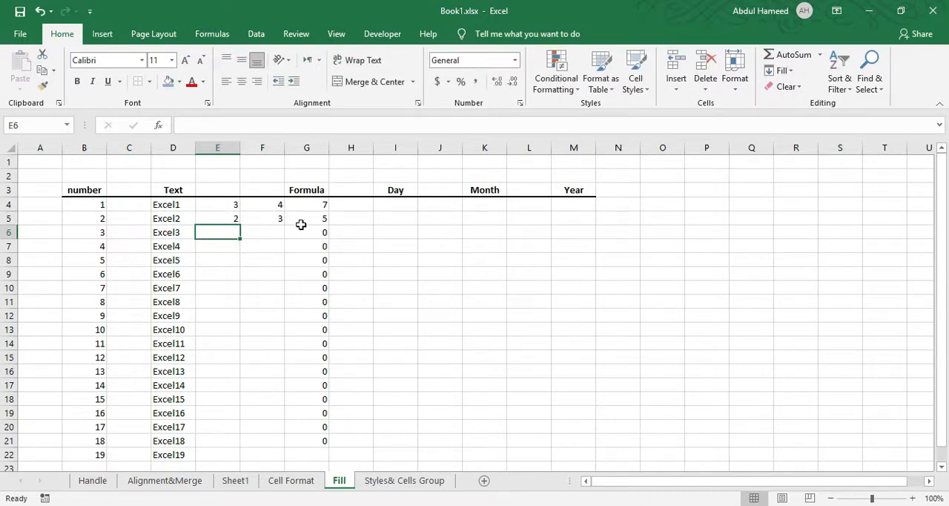
text(5)
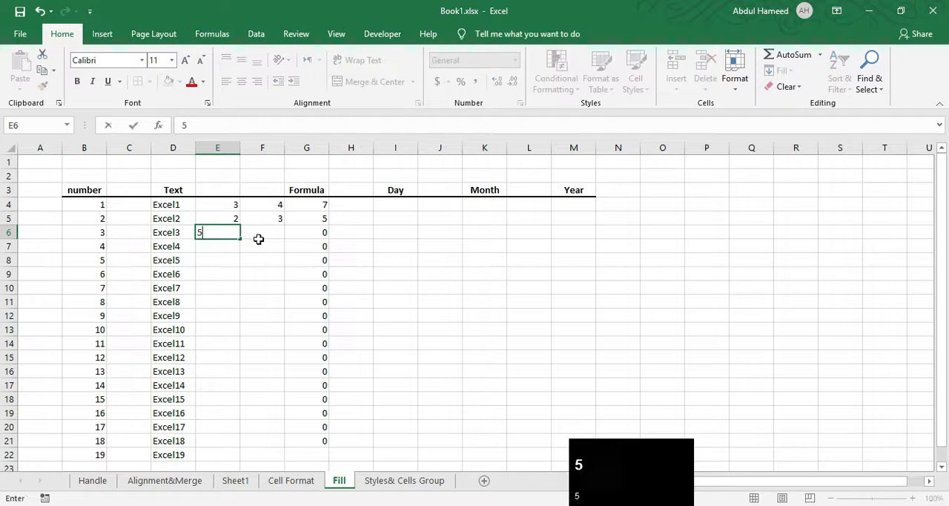
key(Right)
text(7)
key(Down)
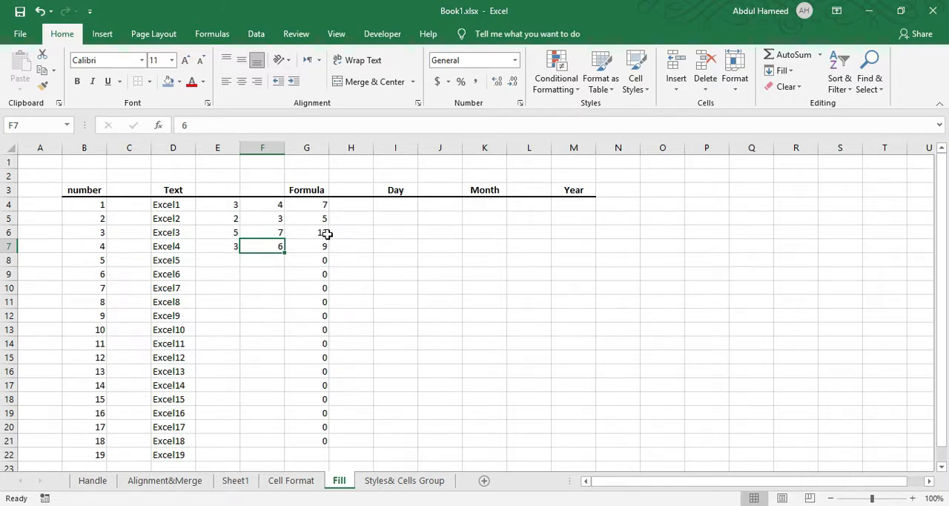
Compare the Formula column results from row 4 downward with their input values in columns E and F.
click(256, 232)
click(230, 206)
click(262, 205)
click(321, 205)
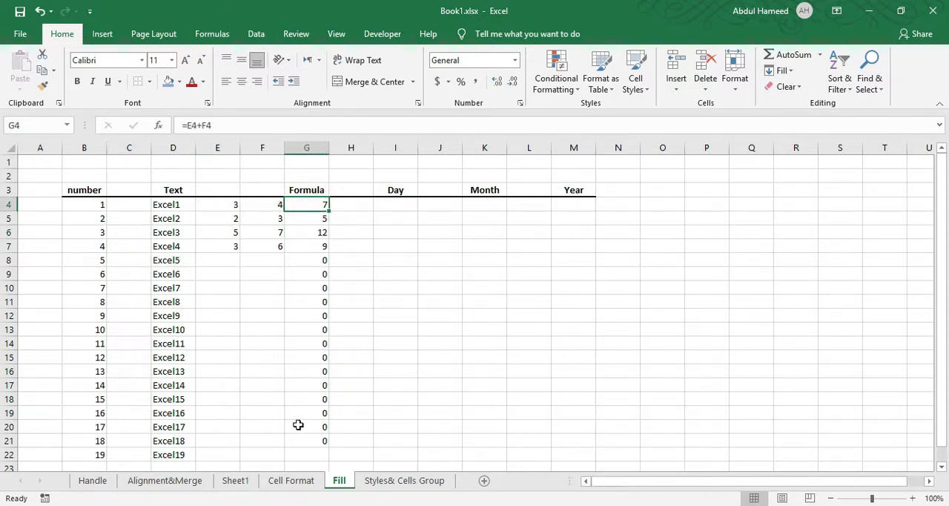
drag(222, 222, 250, 214)
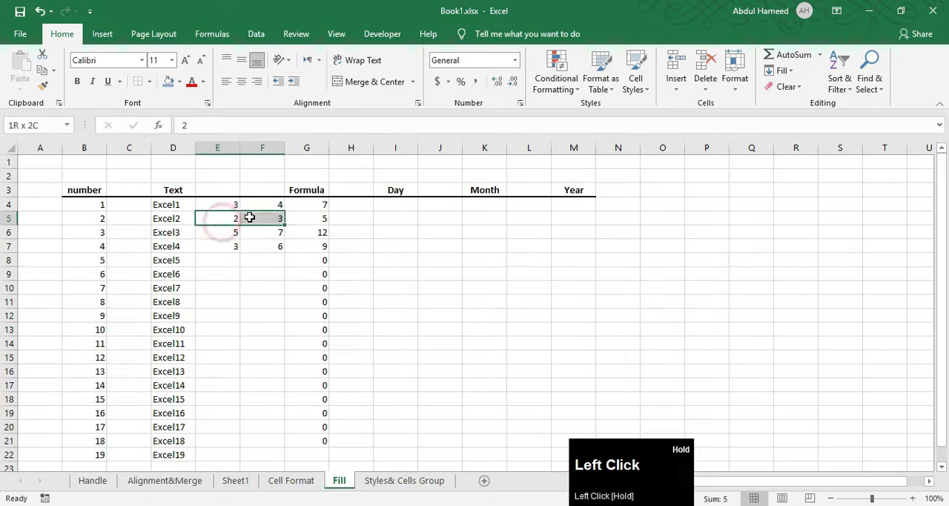
click(307, 215)
drag(225, 236, 260, 306)
click(308, 233)
click(309, 252)
click(318, 259)
click(506, 299)
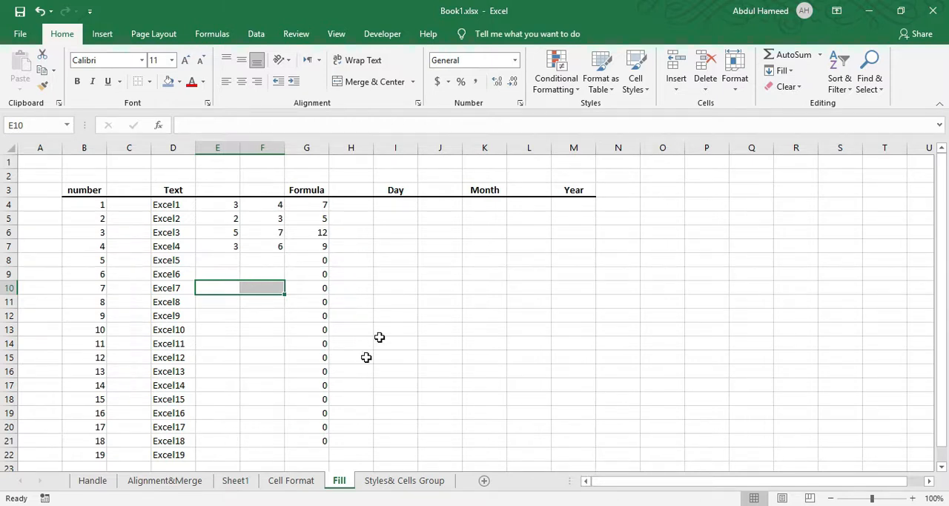
Enter Sun in cell I4 under the Day heading and fill the weekday series down to I21.
click(395, 209)
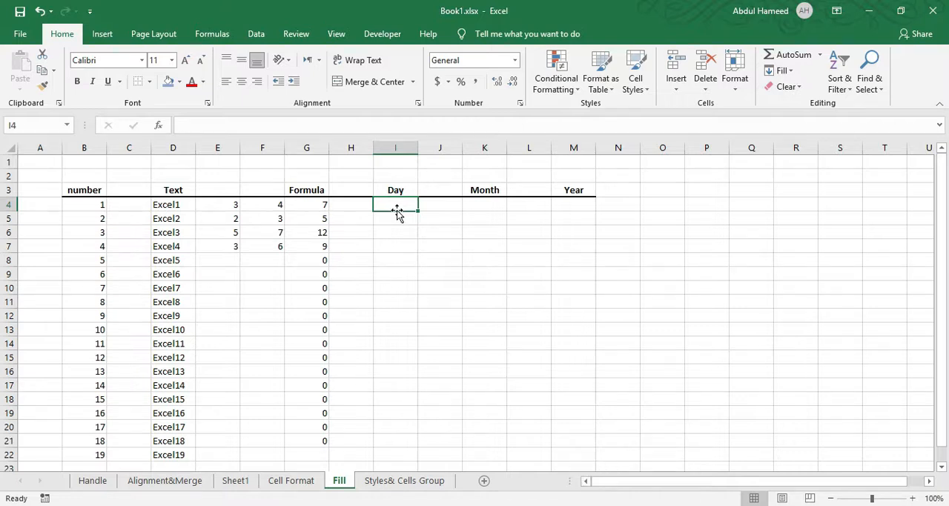
text(Sun)
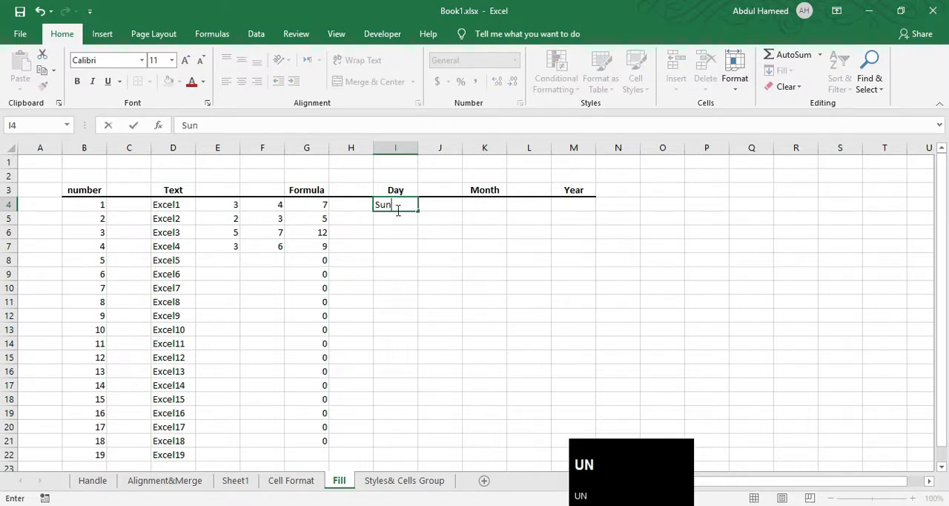
drag(419, 212, 414, 443)
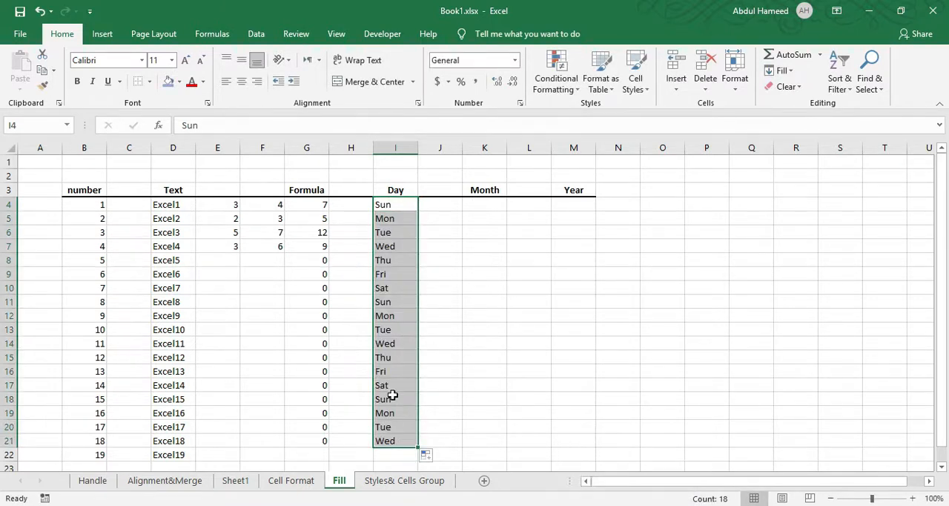
Enter Sunday in cell J4 and try to fill the full weekday names down the column.
click(442, 205)
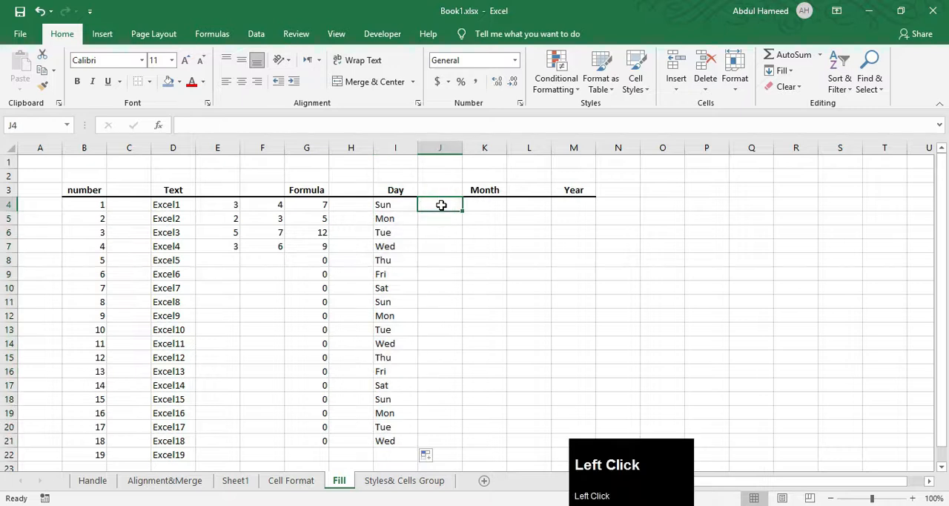
text(Sunday)
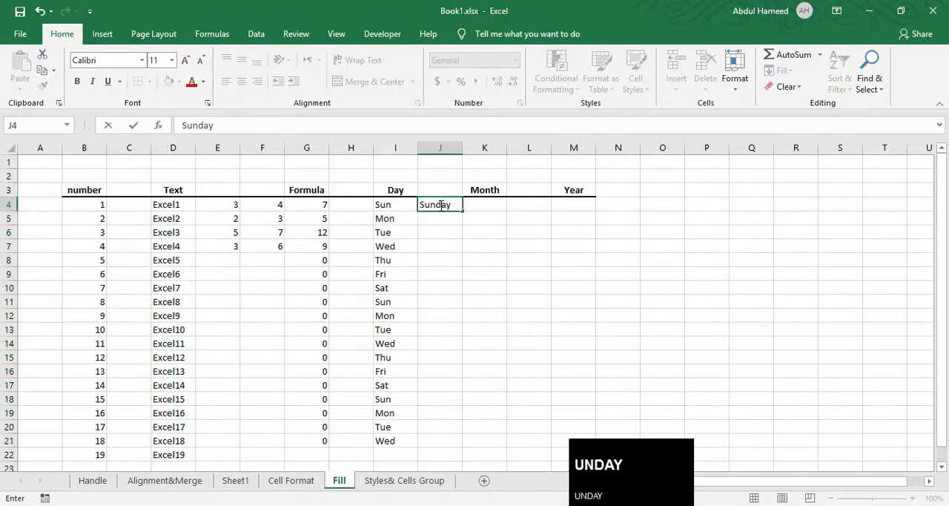
drag(465, 213, 465, 445)
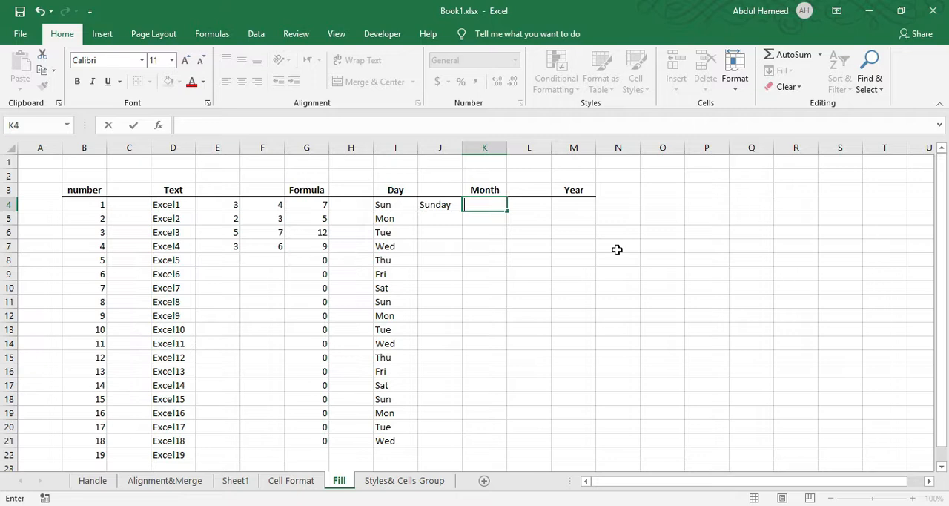
Enter January in cell K4 under the Month heading and fill the month series down to K17.
text(January)
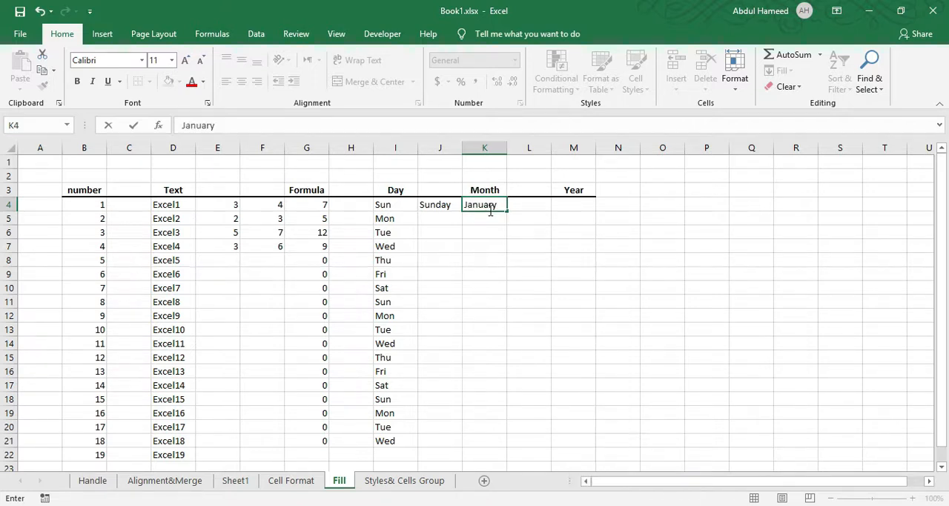
click(487, 211)
drag(507, 211, 499, 398)
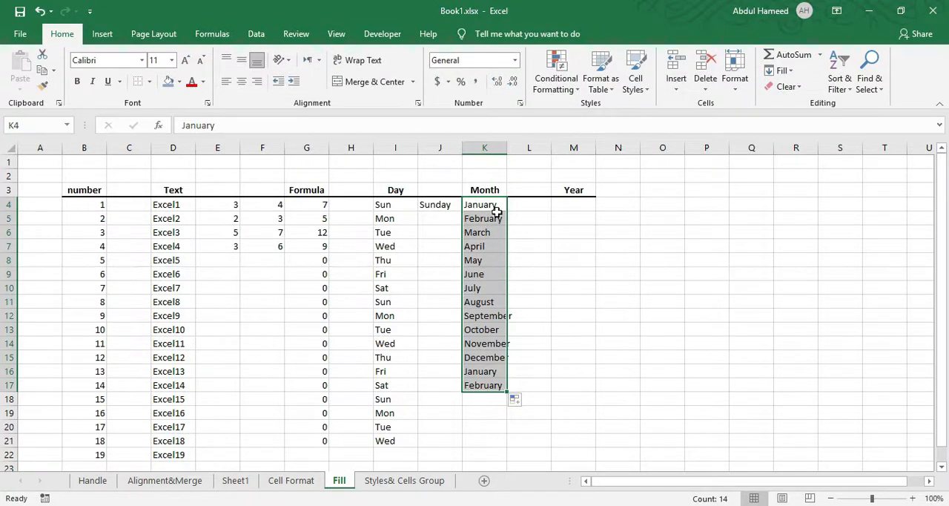
Enter Jan in cell L4 and fill the abbreviated month series down to L18.
click(524, 212)
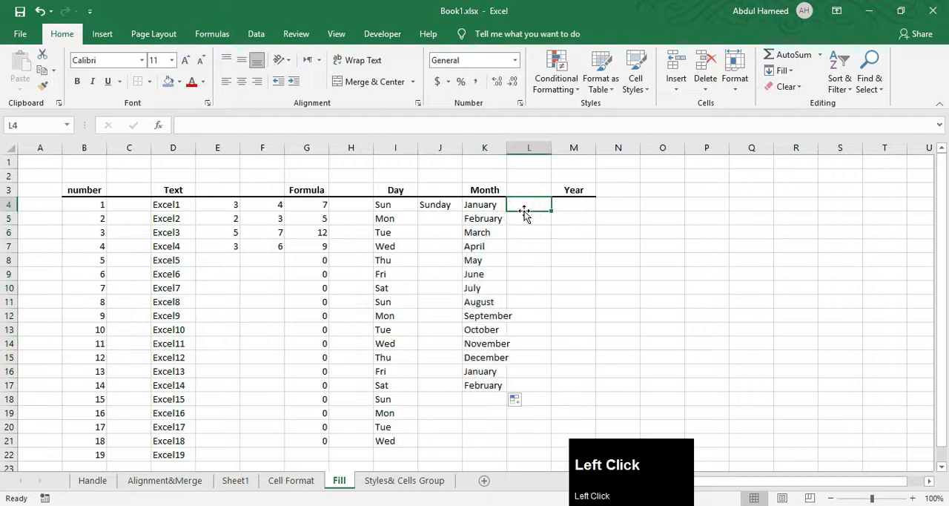
key(shift)
text(Jan)
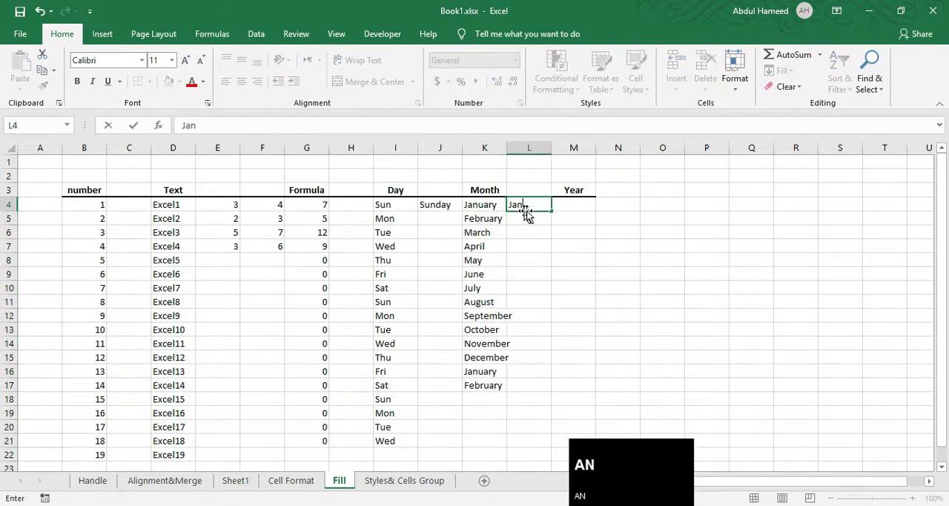
drag(551, 213, 551, 404)
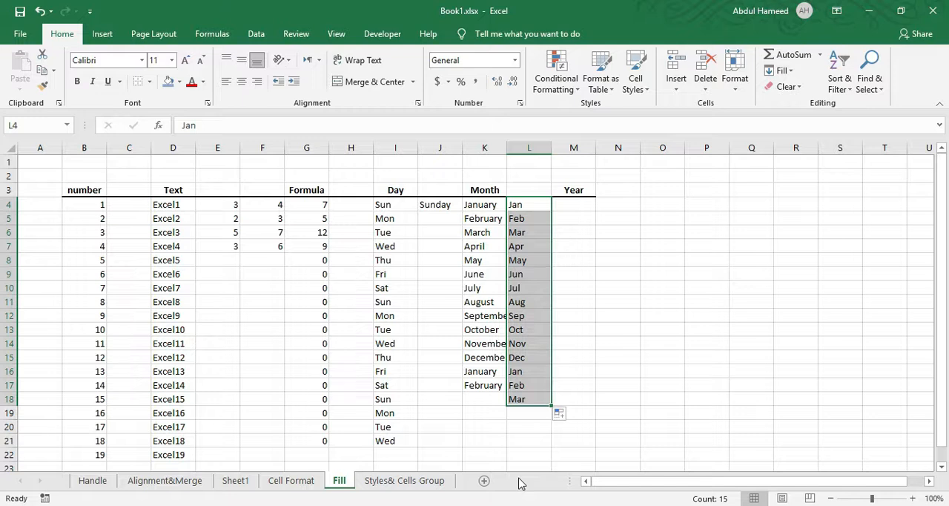
Enter 2010 in cell M4 under the Year heading and fill consecutive years down to 2024 in M18.
click(574, 204)
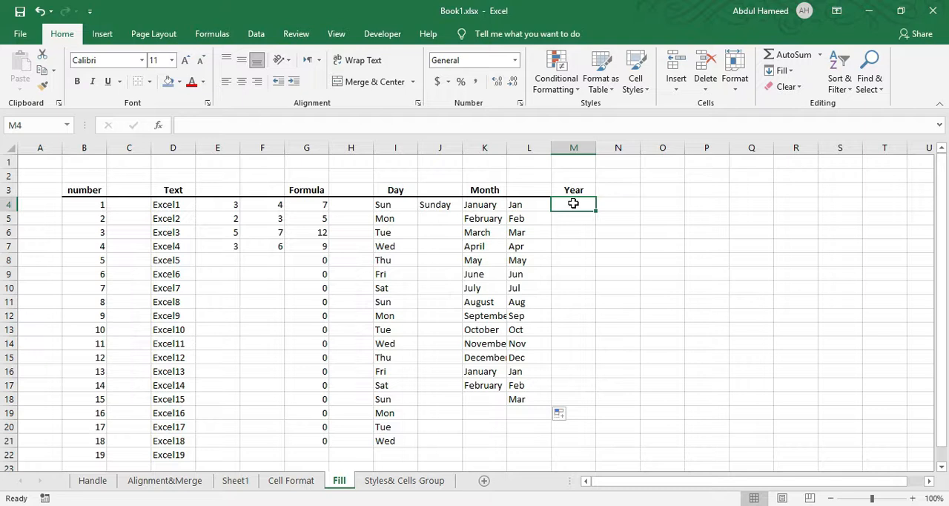
text(201)
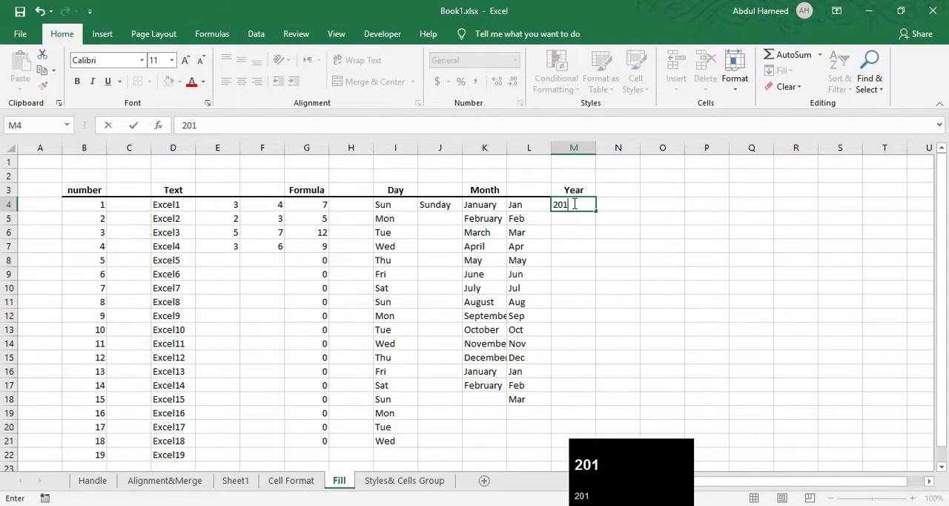
text(0)
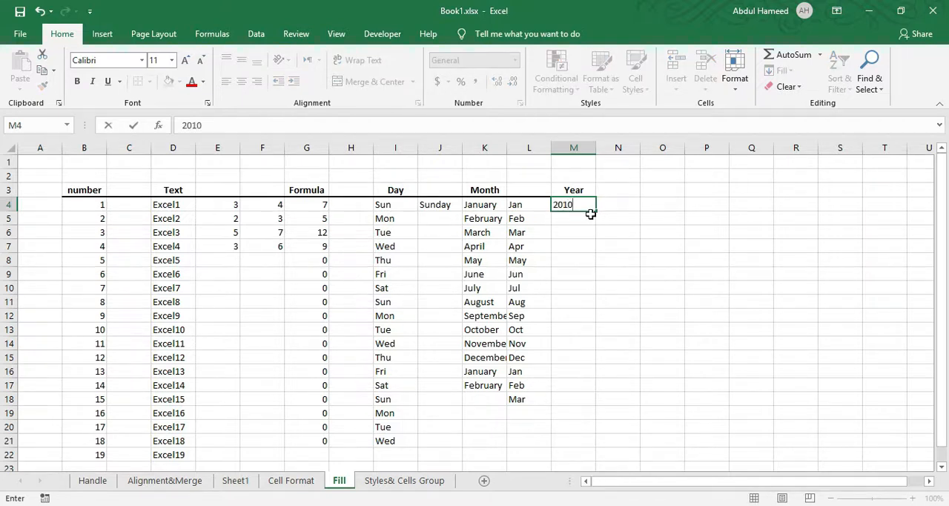
drag(597, 211, 611, 406)
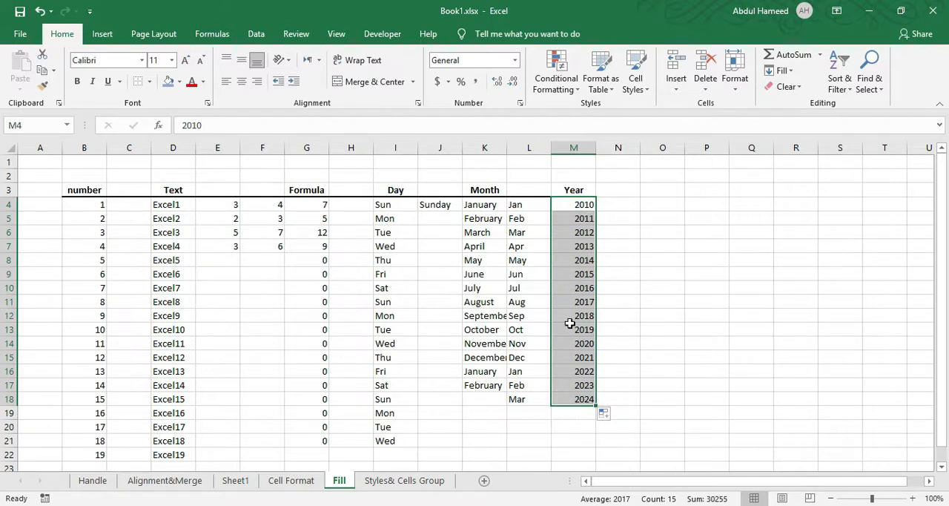
On the Styles& Cells Group sheet, apply the Accent1 cell style to the first table's header row C3:H3.
click(429, 481)
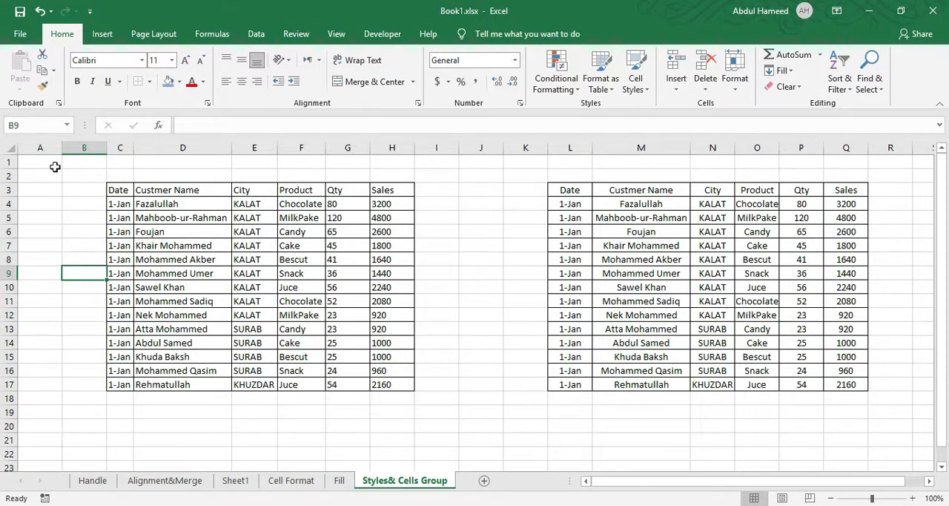
drag(118, 187, 374, 188)
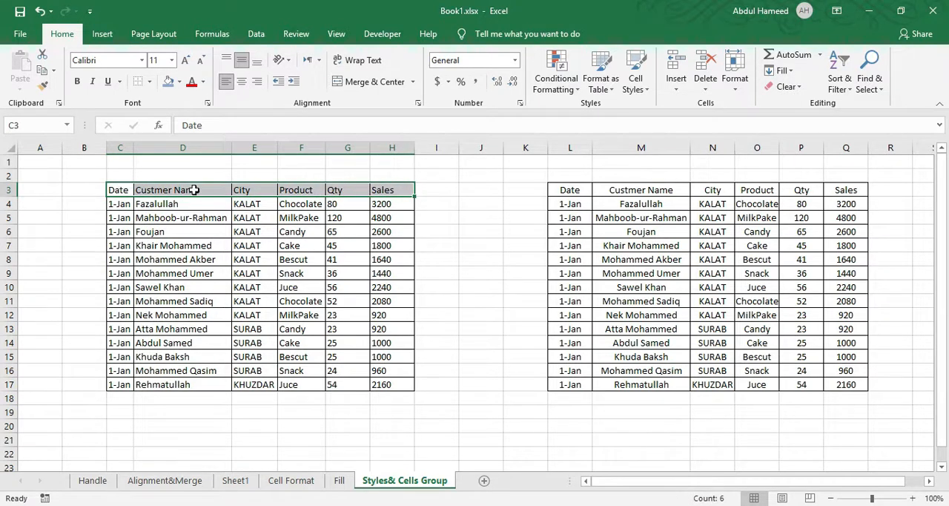
click(644, 87)
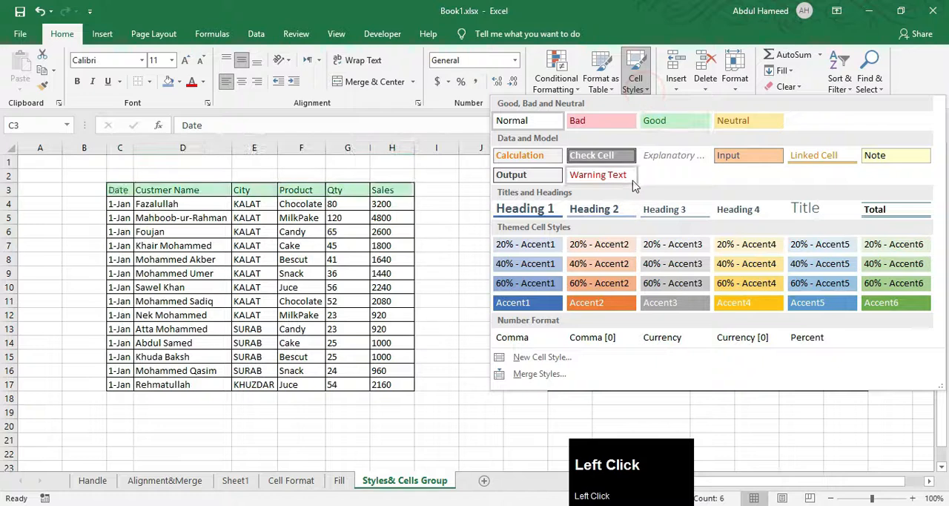
click(537, 306)
click(226, 287)
click(356, 260)
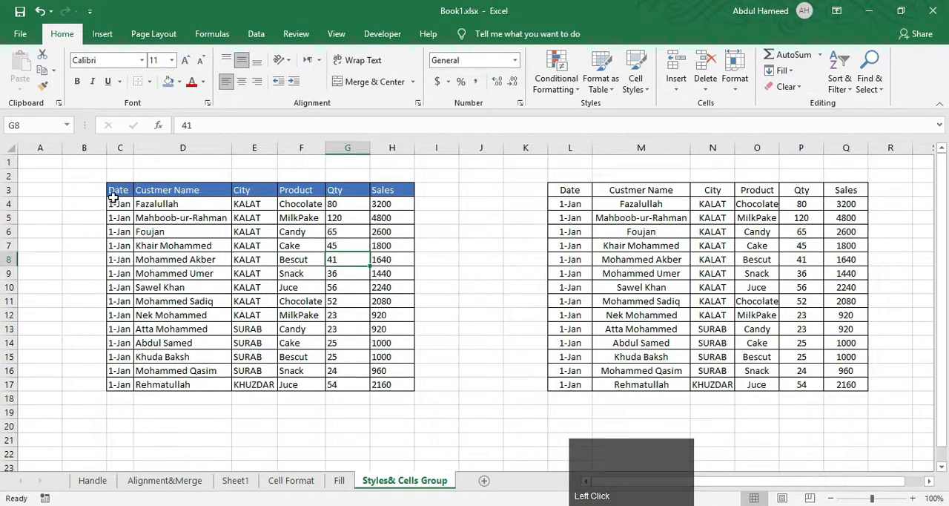
Format the second data range L3:Q17 as a table with the orange-header, grey-banded Medium style.
drag(564, 192, 853, 385)
click(599, 83)
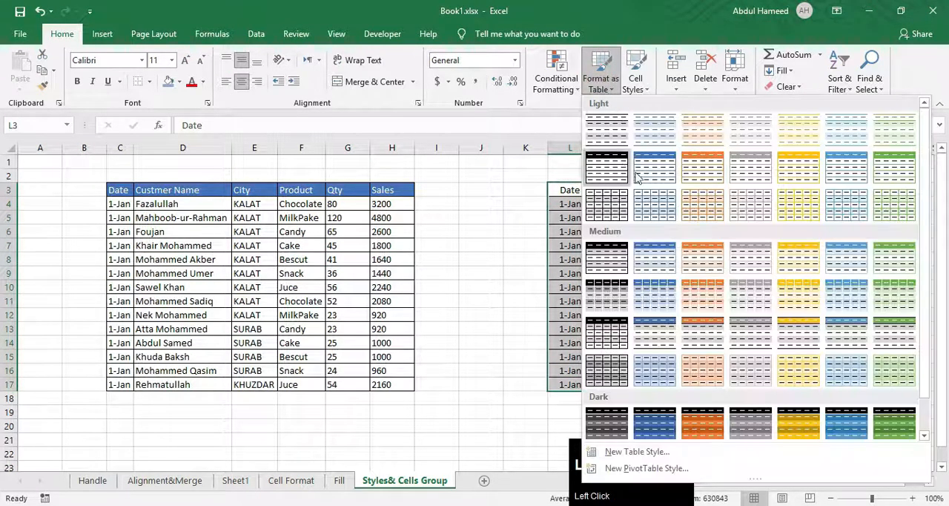
click(638, 332)
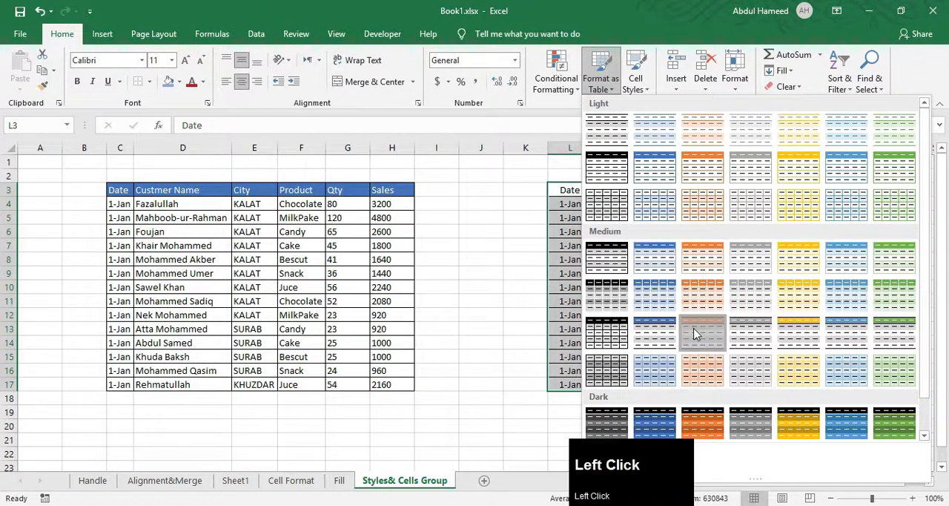
click(437, 245)
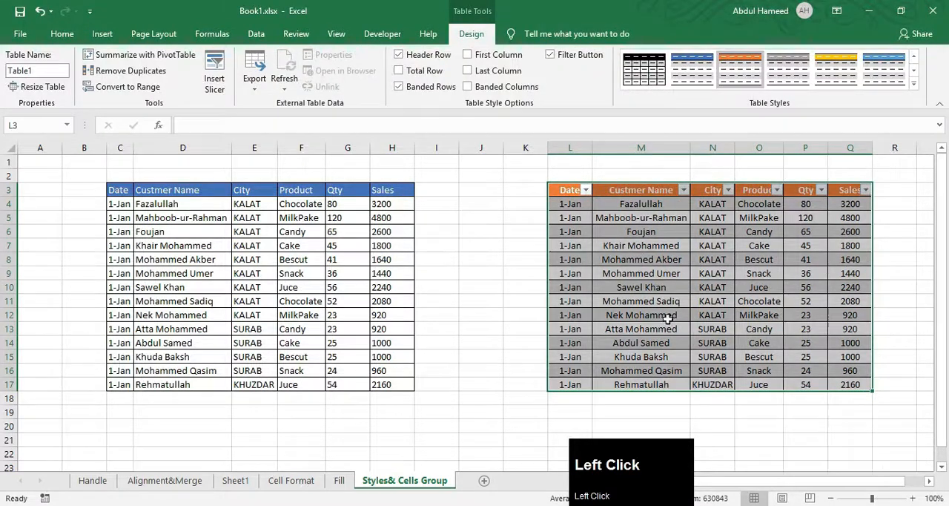
click(480, 258)
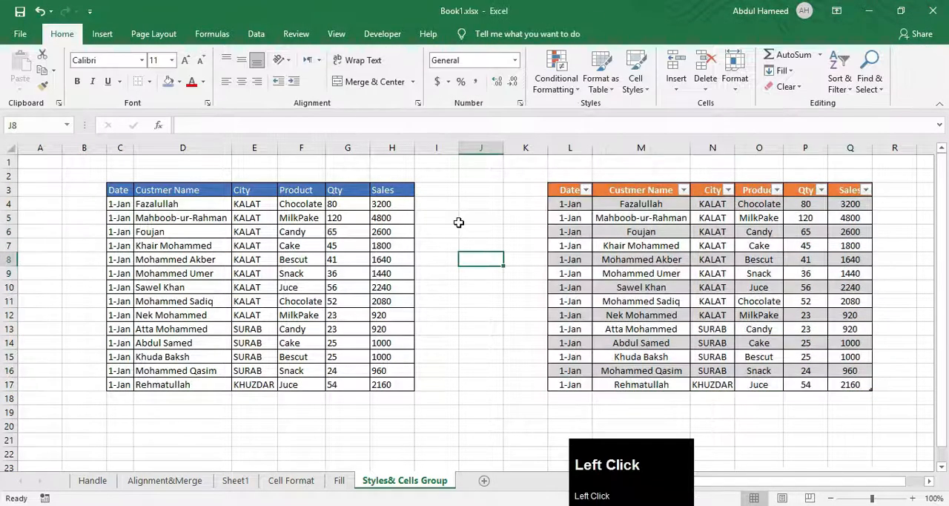